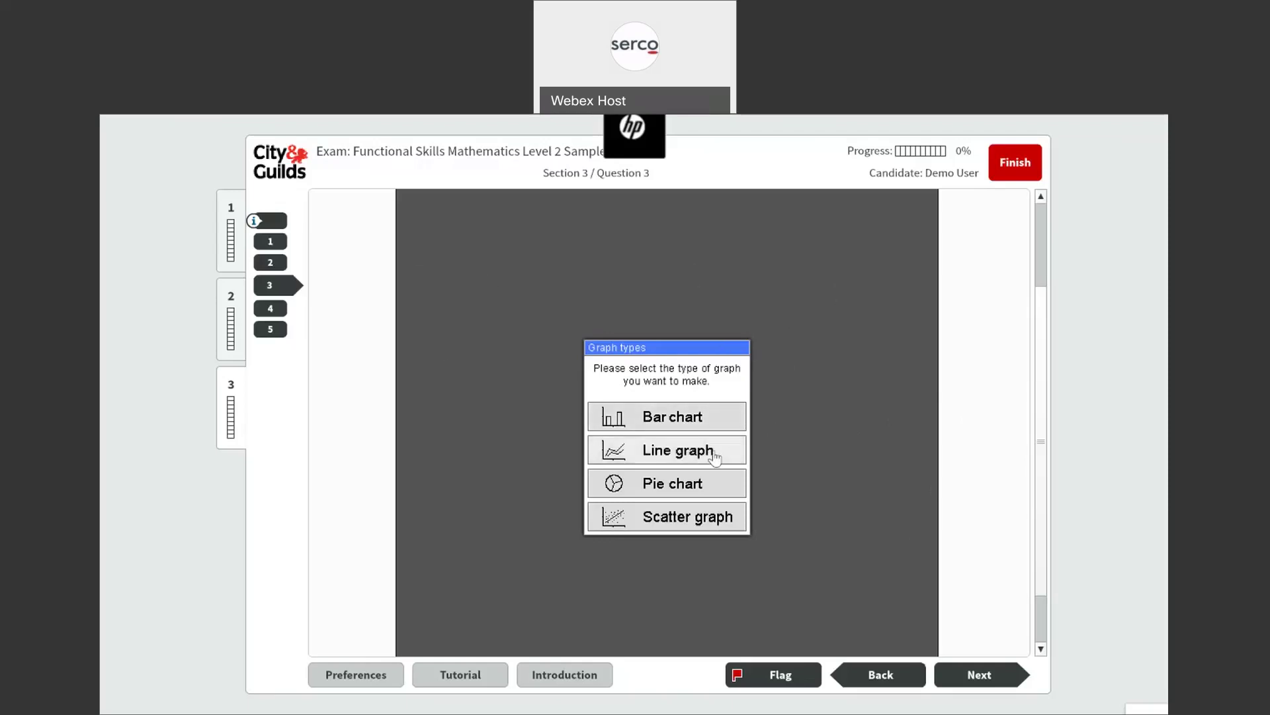
Choose Bar chart as the graph type to put empty axes on question 3's grid
left_click(696, 419)
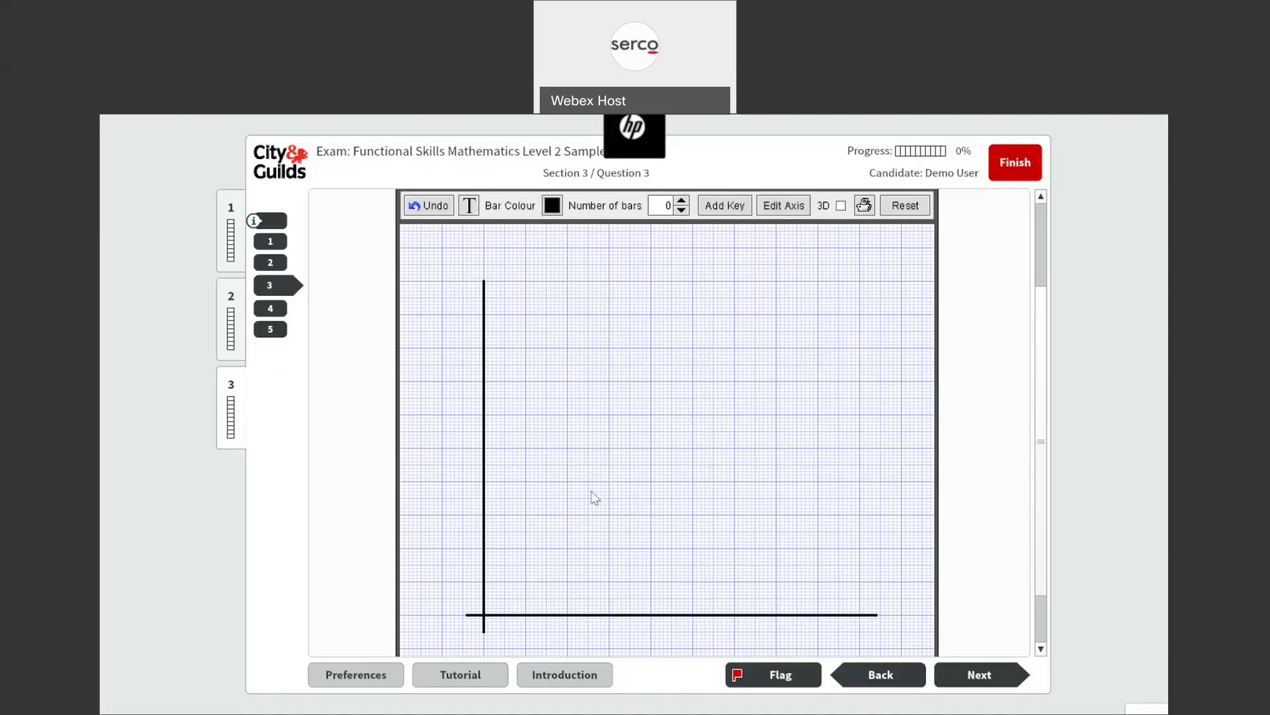
Raise the vertical axis maximum to 20 and turn on its numbers
left_click(784, 211)
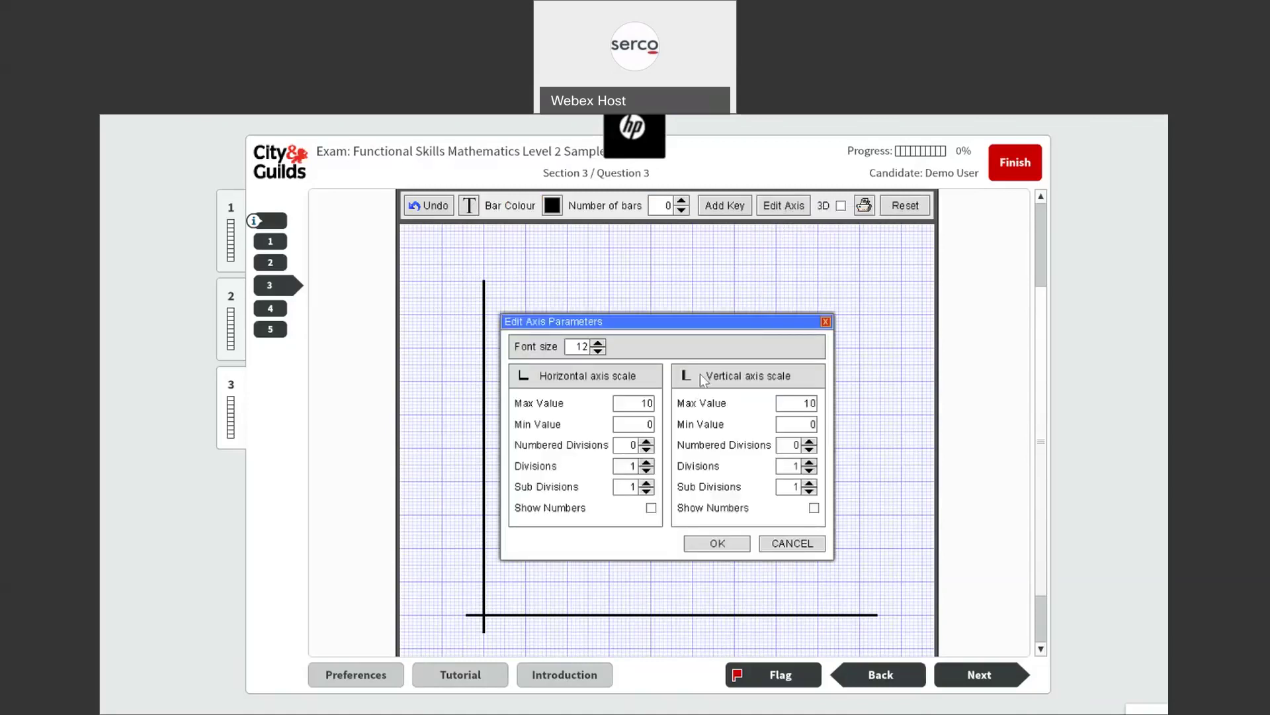
left_click_drag(808, 376, 705, 378)
left_click(708, 377)
left_click_drag(793, 402, 827, 404)
type("20")
left_click_drag(811, 424, 828, 433)
left_click_drag(679, 508, 755, 514)
left_click(814, 508)
Number the vertical axis in 10 divisions, every 2, and apply the axis settings
left_click(810, 442)
left_click(810, 442)
left_click(810, 442)
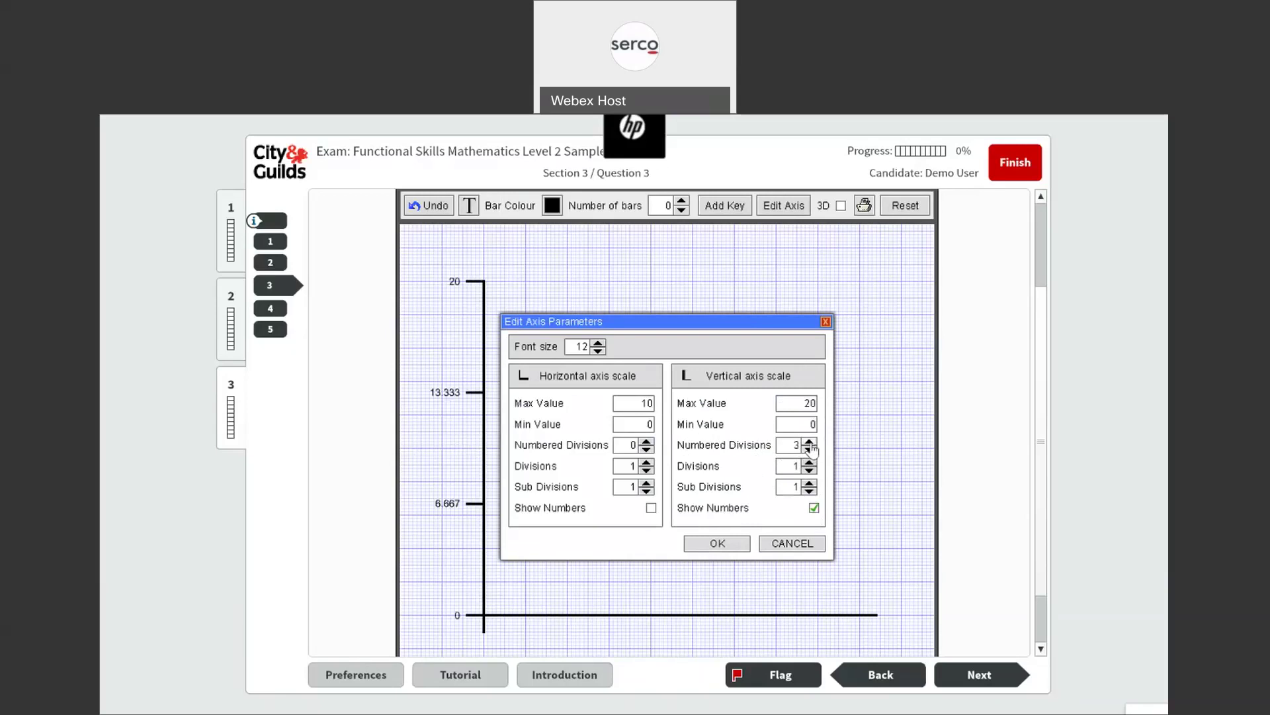
left_click(810, 442)
left_click(810, 442)
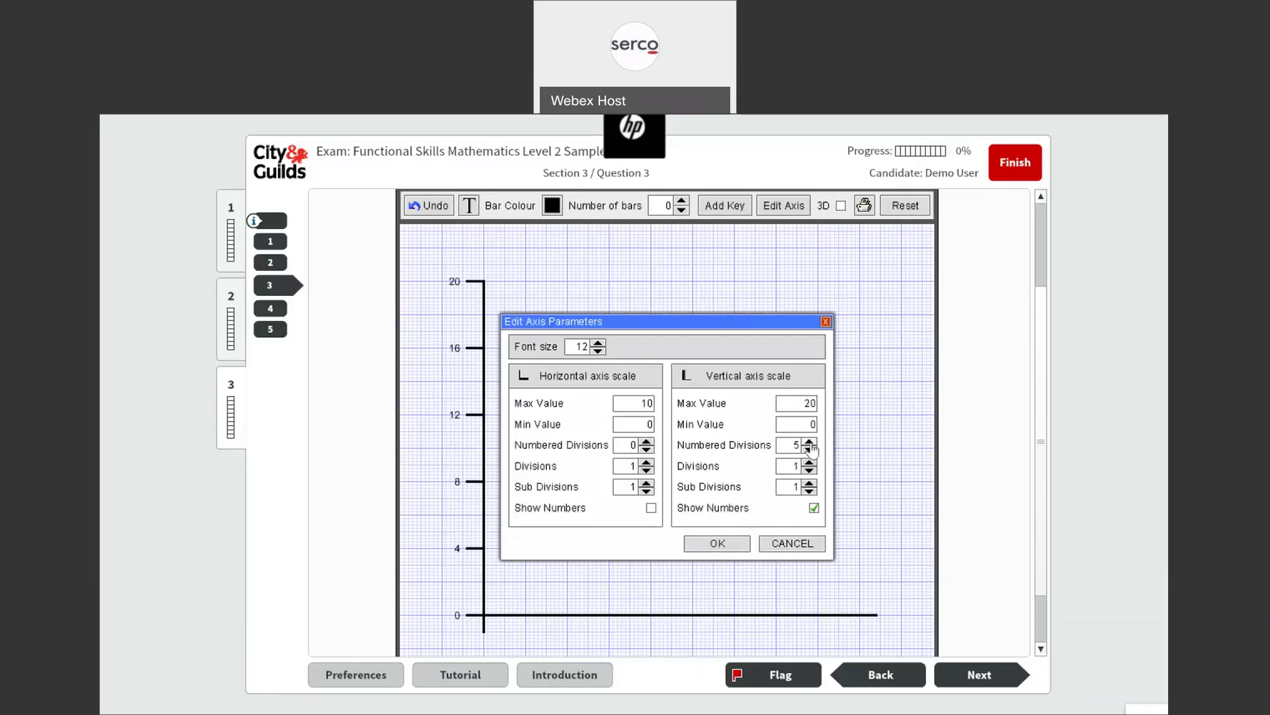
left_click(810, 442)
left_click(810, 442)
left_click(810, 442)
left_click(810, 442)
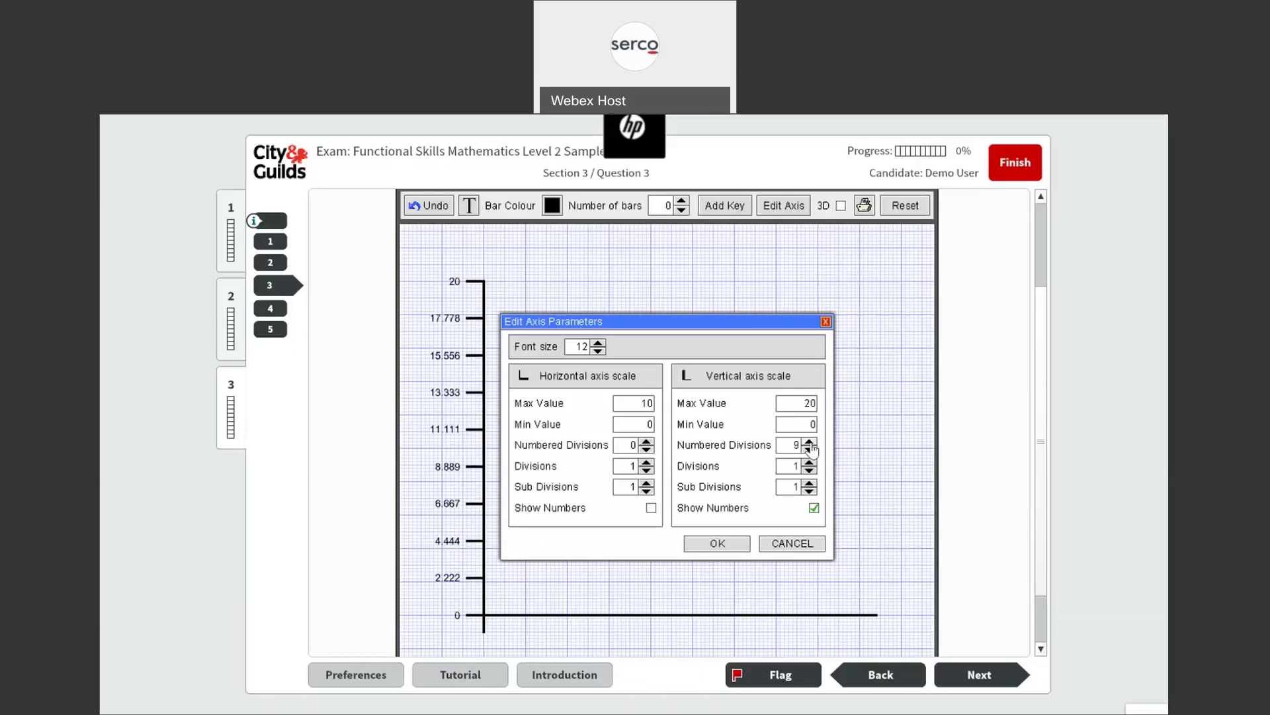
left_click(810, 442)
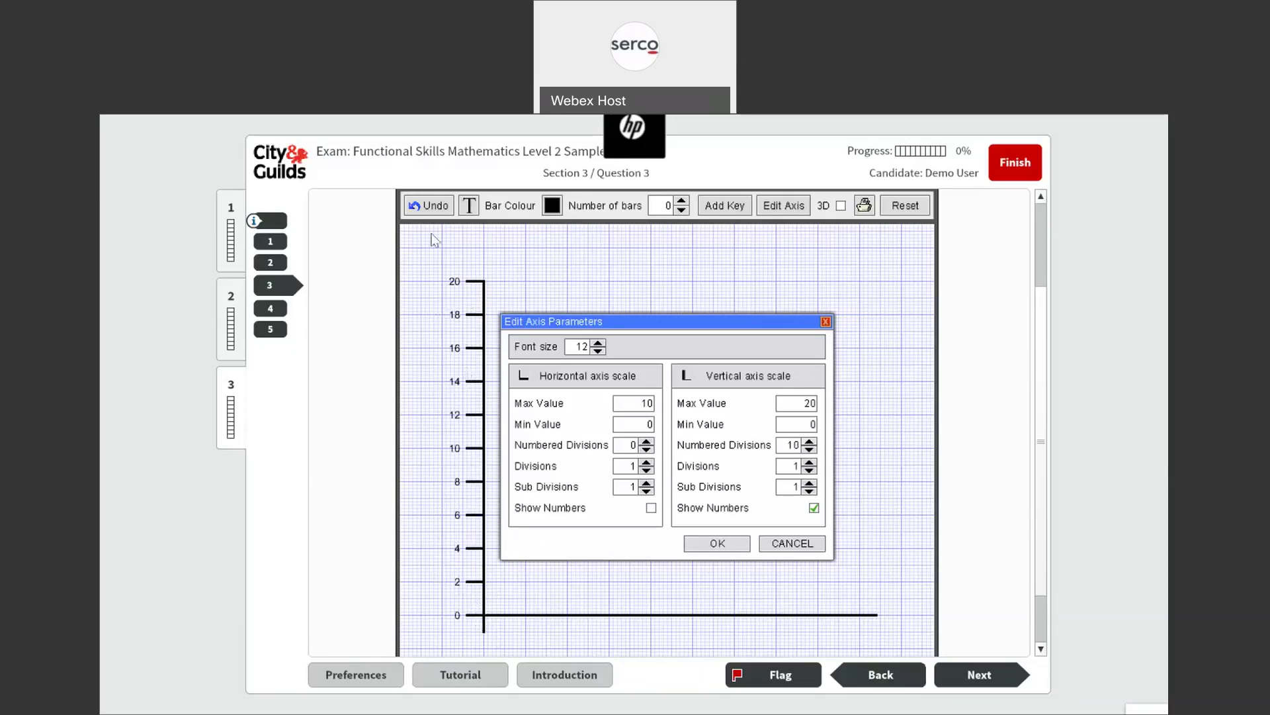
left_click(809, 442)
left_click(809, 442)
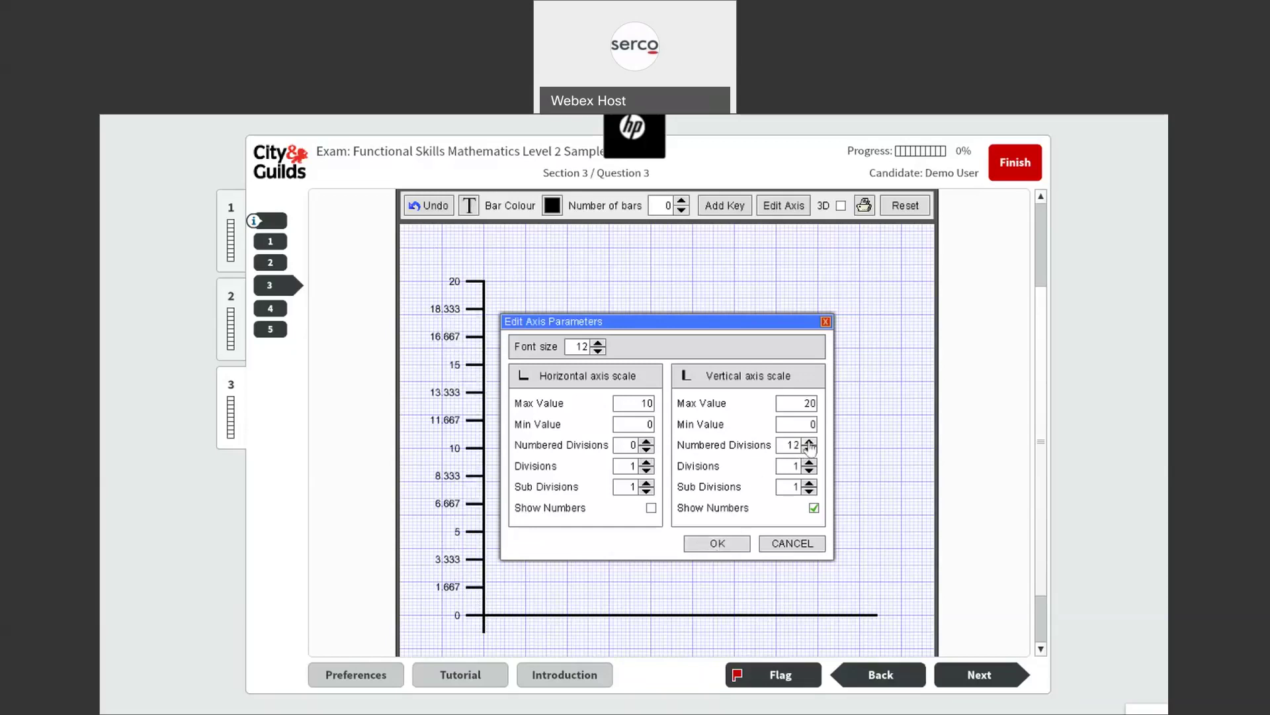
left_click(809, 442)
left_click(809, 442)
left_click(809, 442)
left_click(809, 442)
left_click(809, 442)
left_click(810, 442)
left_click(809, 442)
left_click(809, 442)
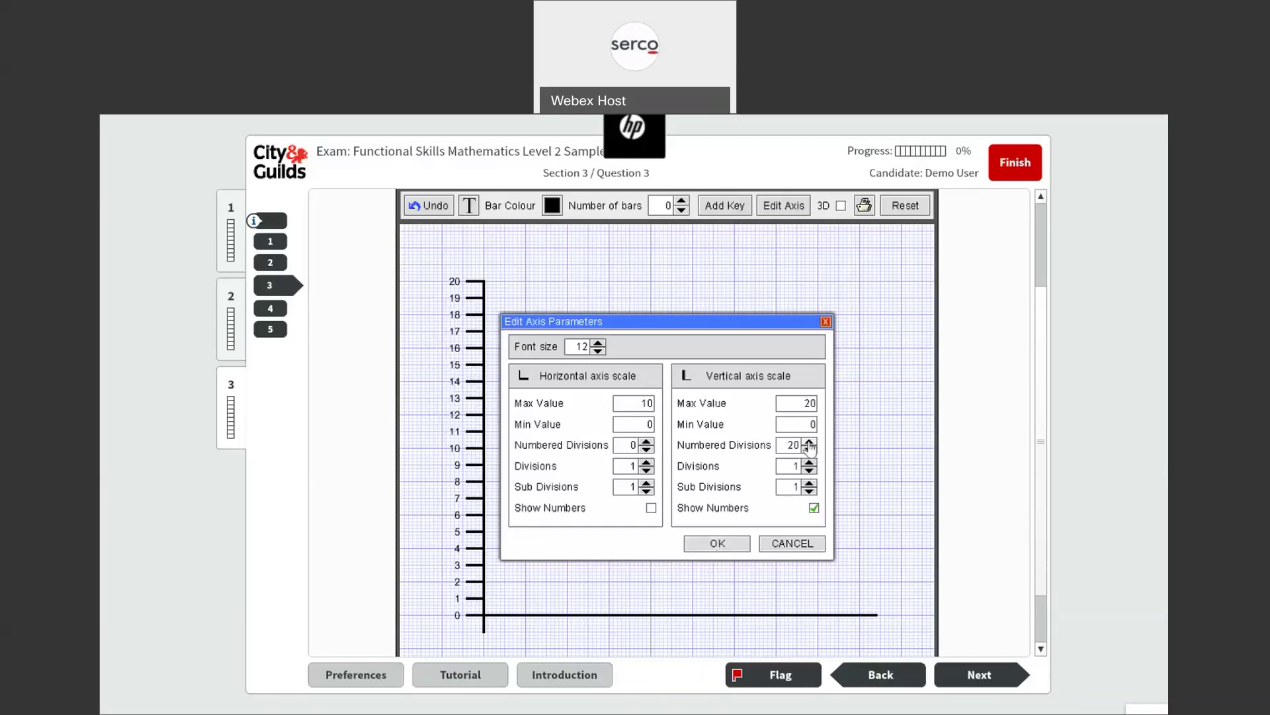
left_click(810, 450)
left_click(811, 451)
left_click(810, 451)
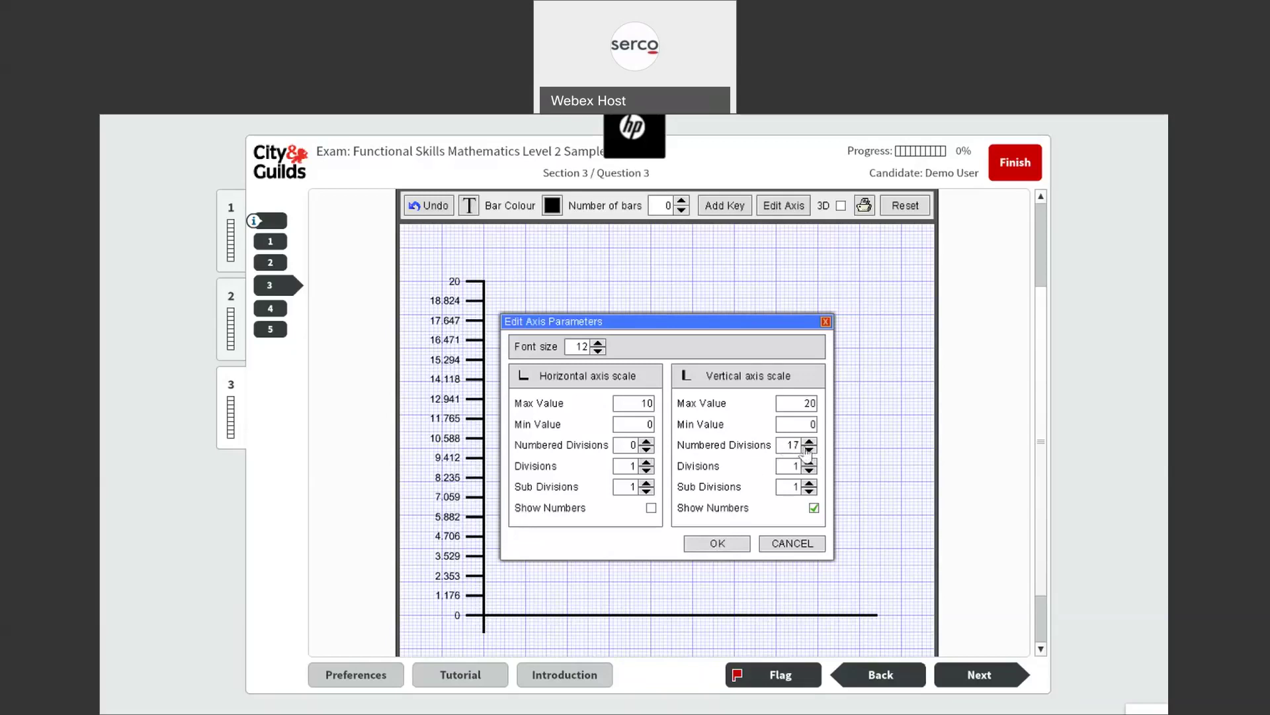
left_click(810, 451)
left_click(811, 451)
left_click(811, 450)
left_click(810, 450)
left_click(811, 451)
left_click(811, 451)
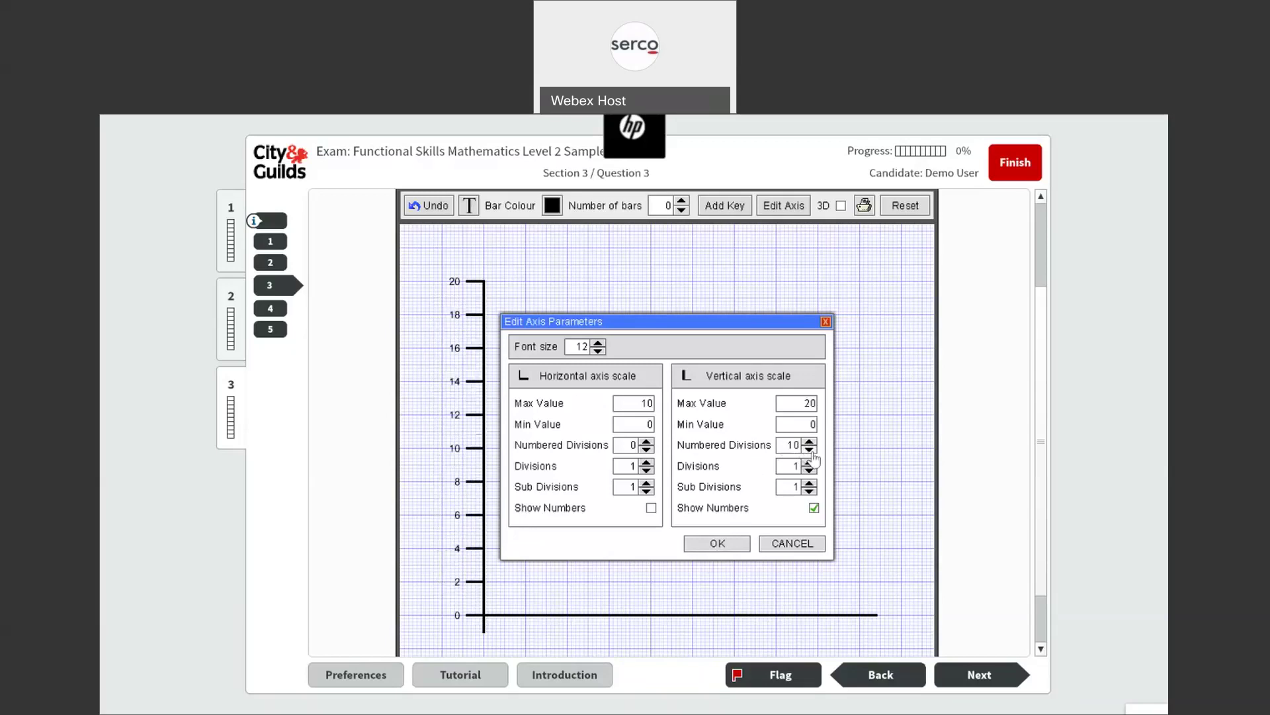
left_click(811, 451)
left_click(811, 451)
left_click(810, 451)
left_click(811, 451)
left_click(811, 442)
left_click(811, 442)
left_click(811, 442)
left_click(810, 442)
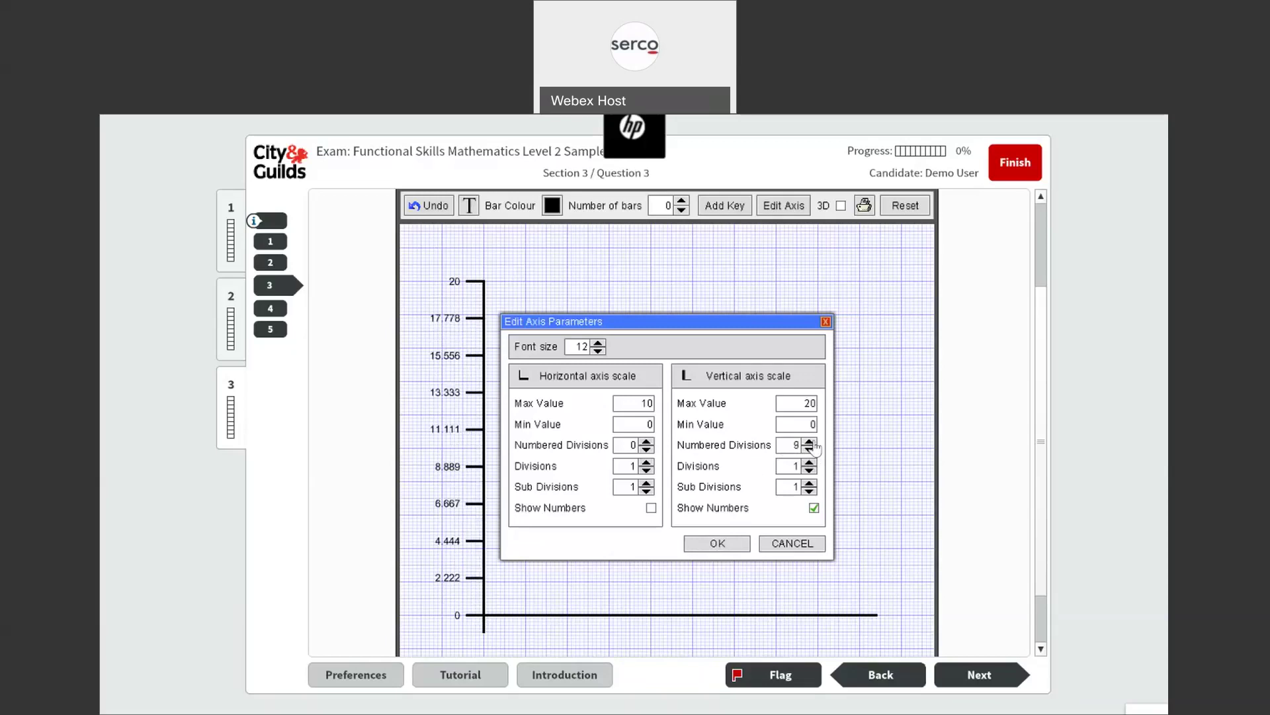
left_click(810, 442)
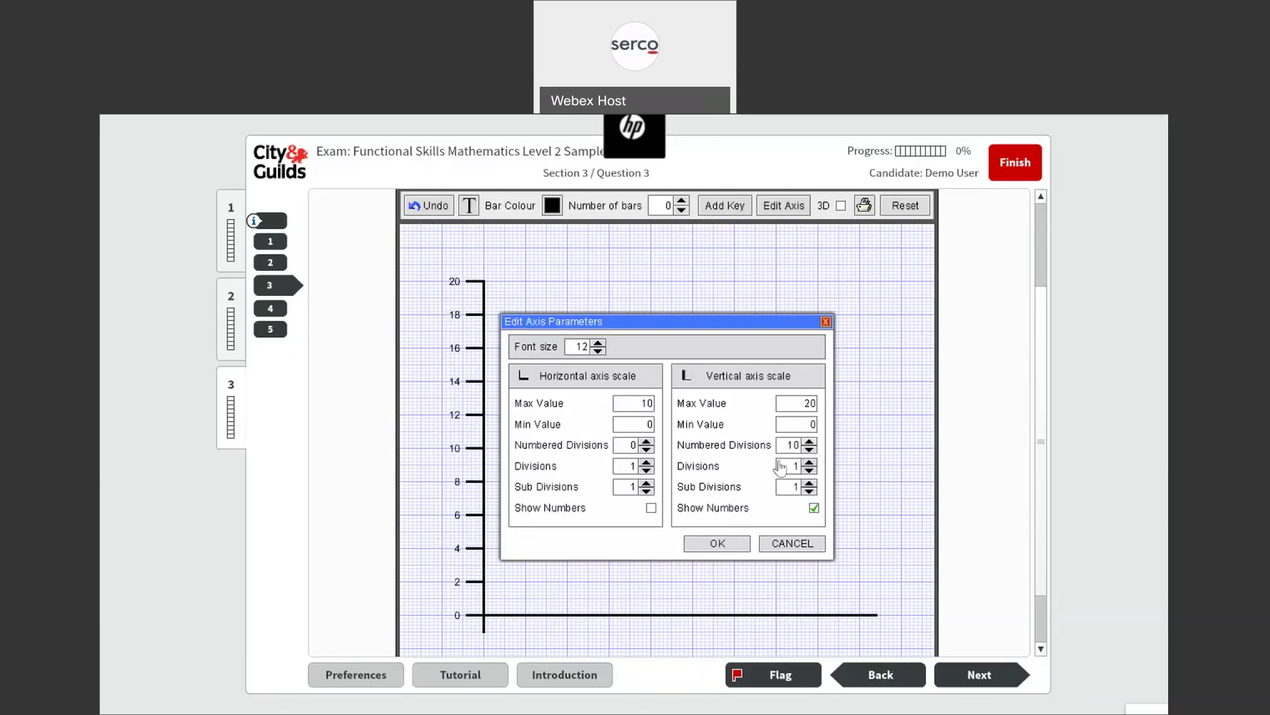
left_click(814, 510)
left_click(814, 509)
left_click(746, 543)
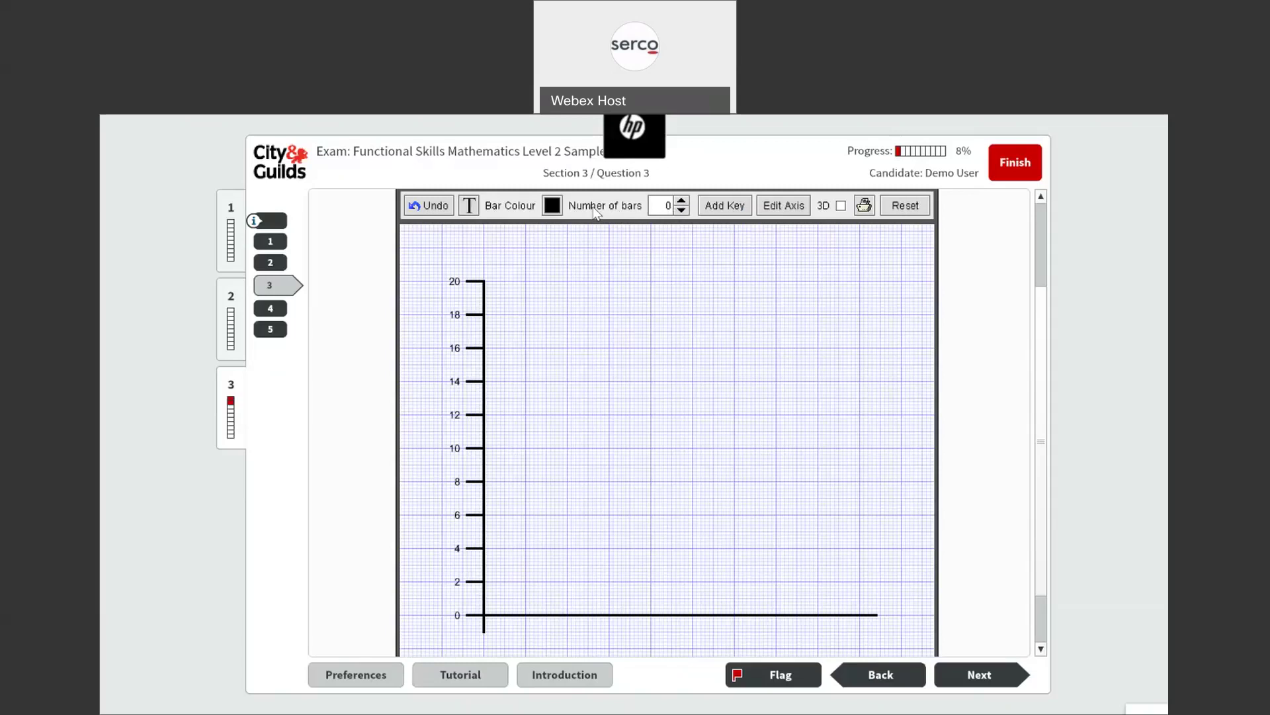
Increase the chart to four bars and drag them to heights 14, 8, 17 and 4
left_click(681, 200)
left_click(681, 201)
left_click(682, 201)
left_click(681, 201)
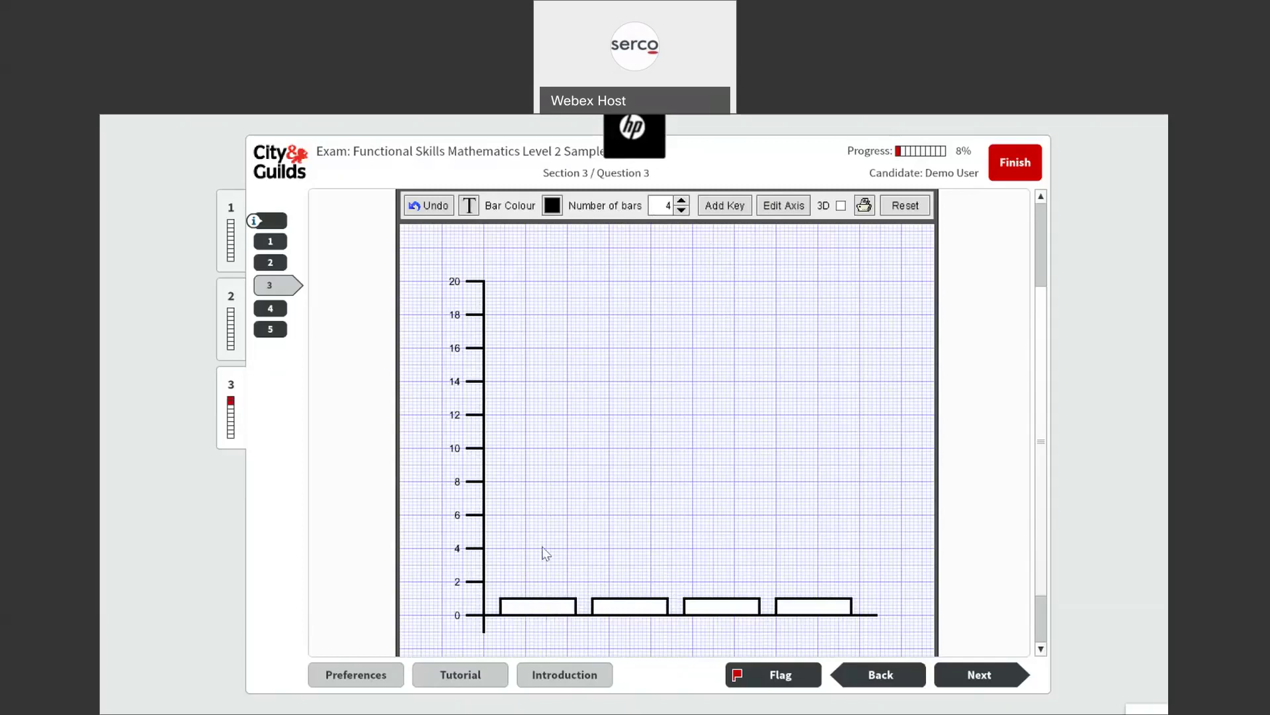
left_click_drag(530, 612, 533, 395)
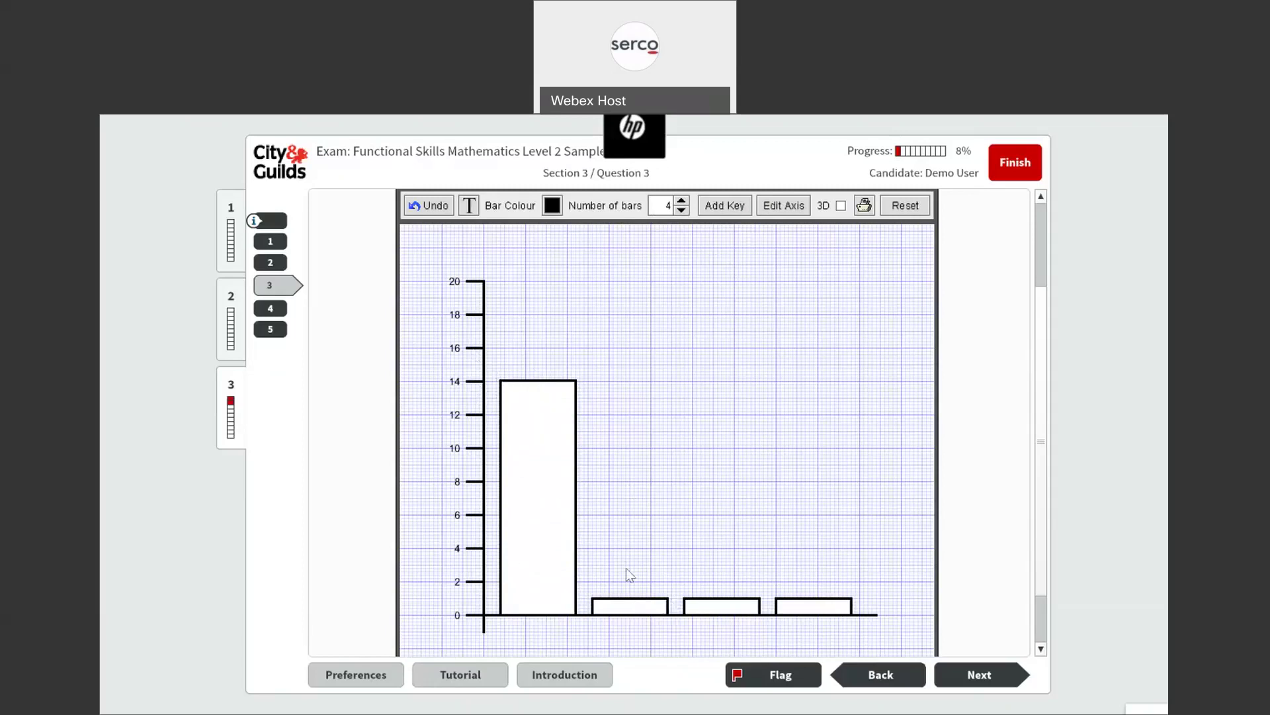
left_click_drag(627, 612, 613, 498)
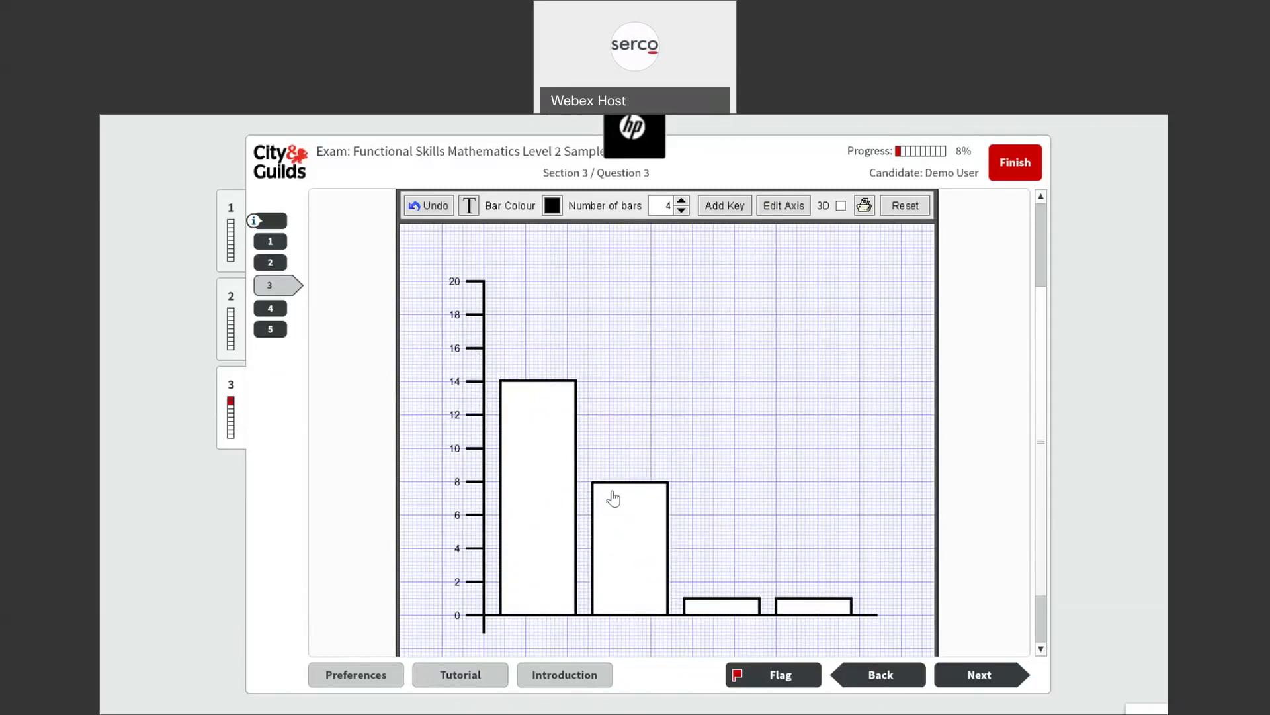
left_click_drag(720, 601, 707, 343)
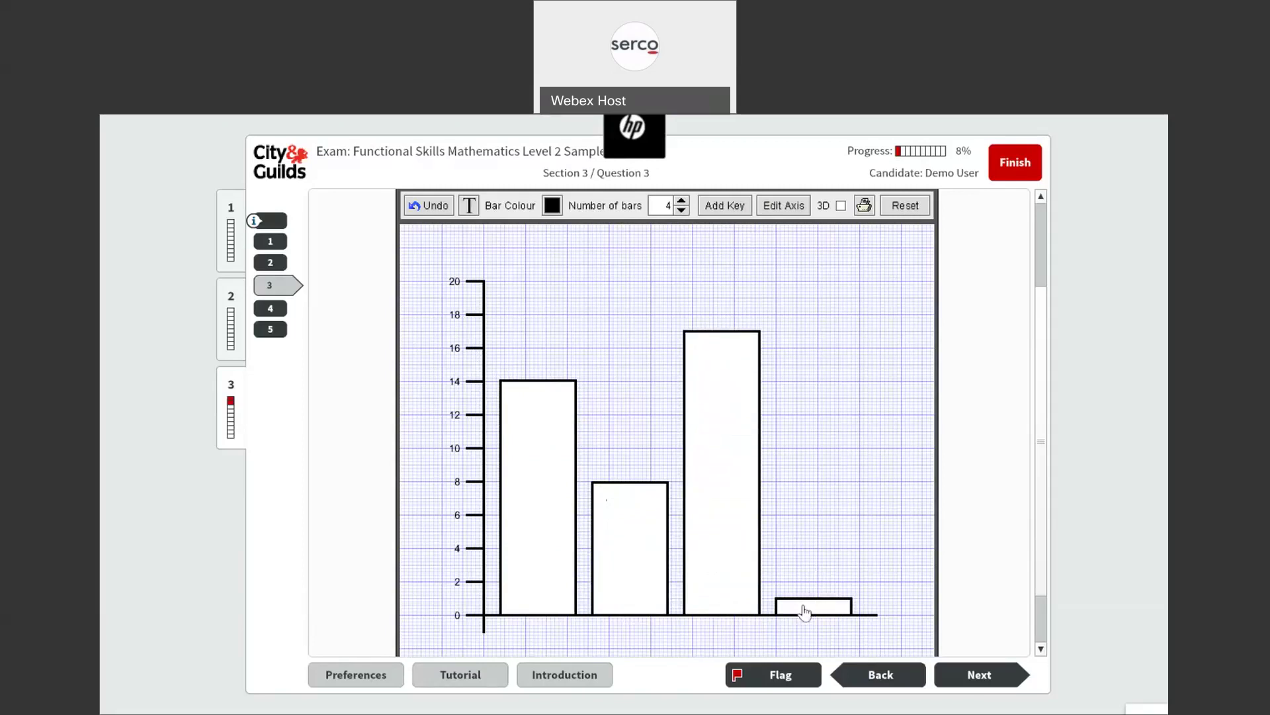
left_click_drag(805, 612, 805, 564)
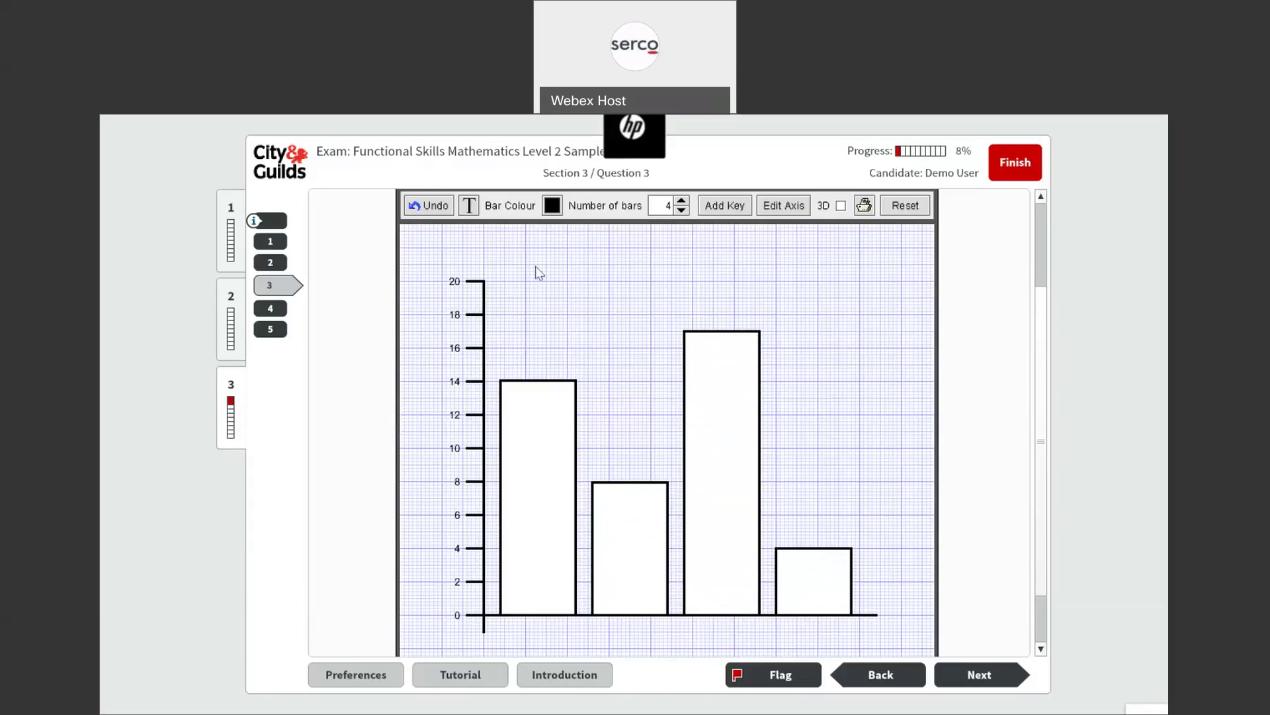
Fill the first bar green and the second bar yellow
left_click(559, 208)
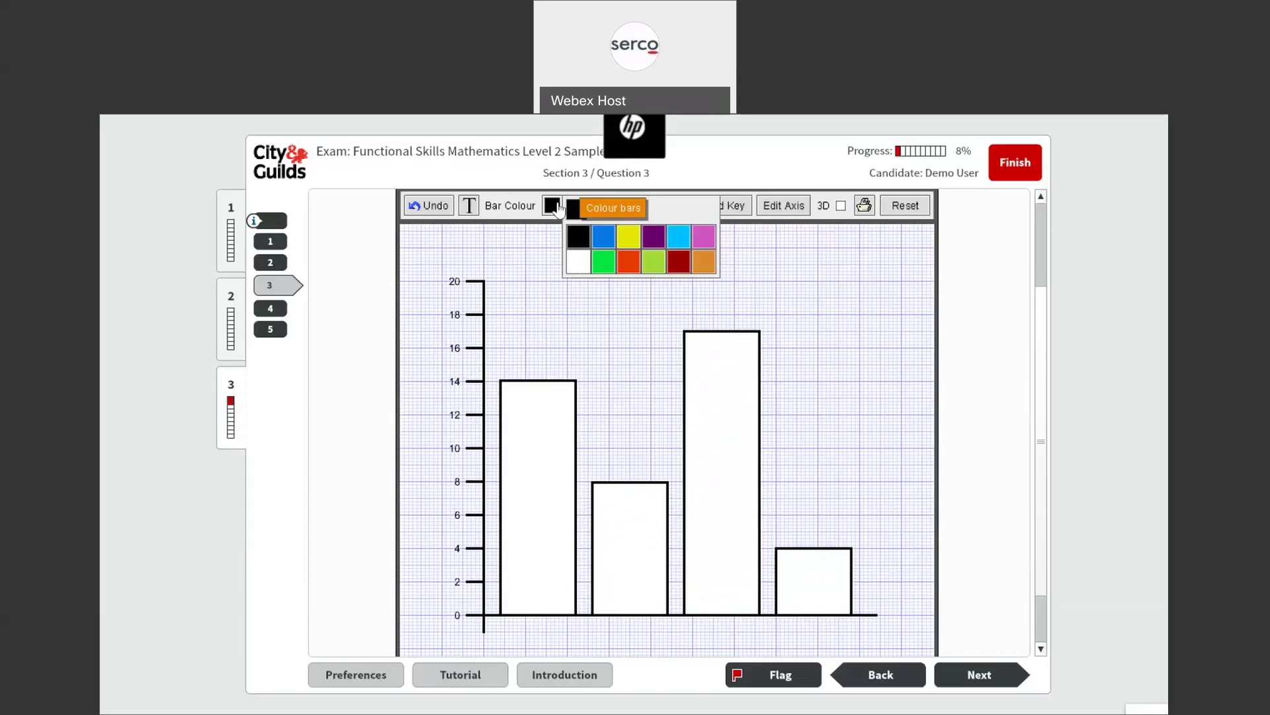
left_click(604, 262)
left_click(539, 463)
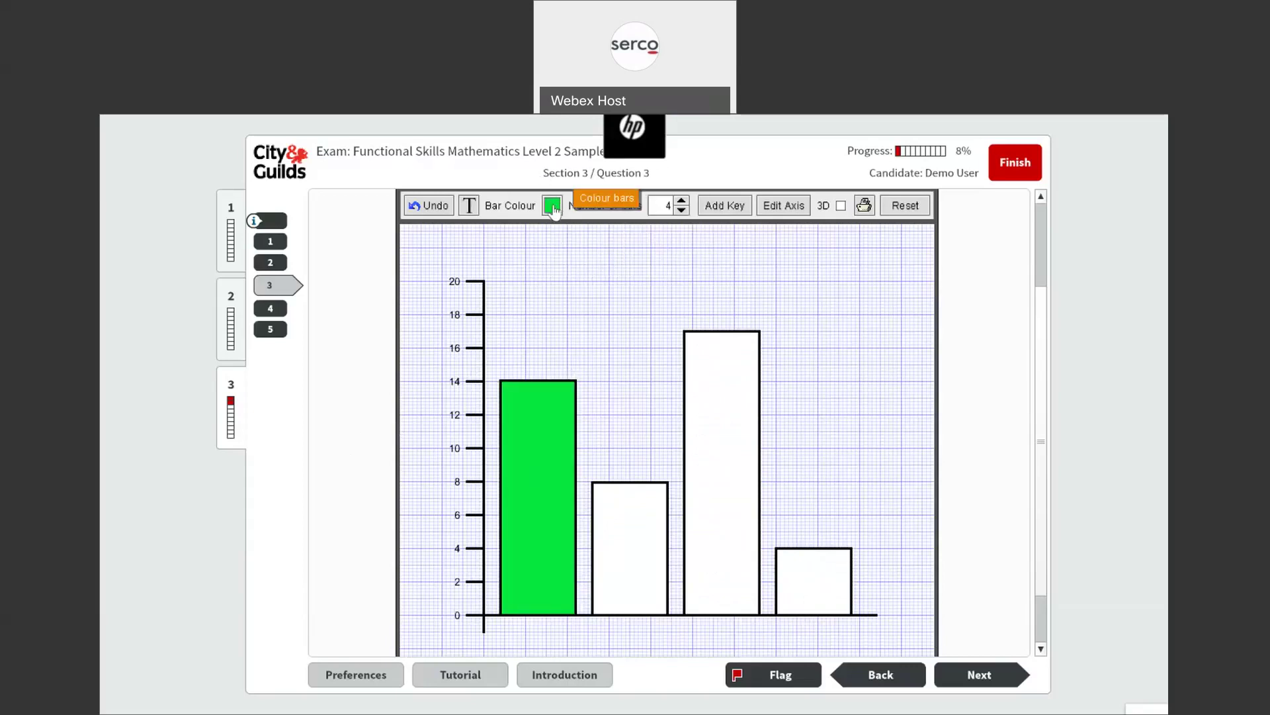
left_click(553, 208)
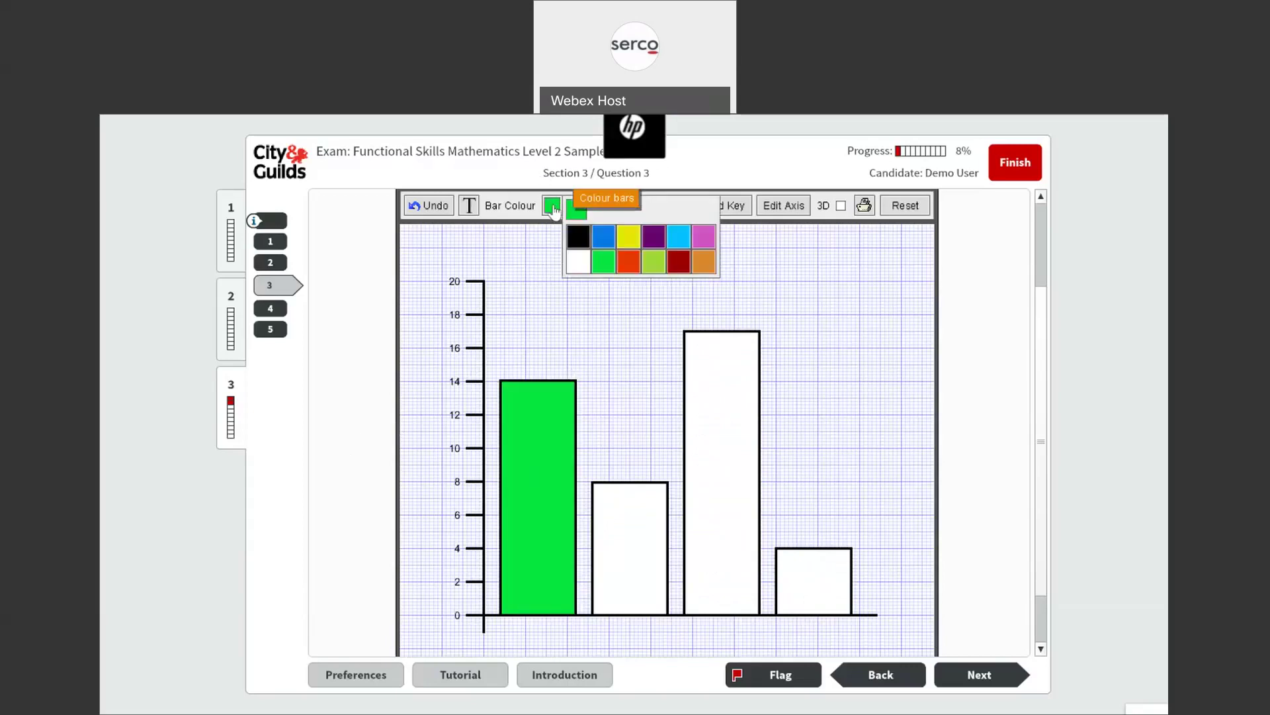
left_click(629, 246)
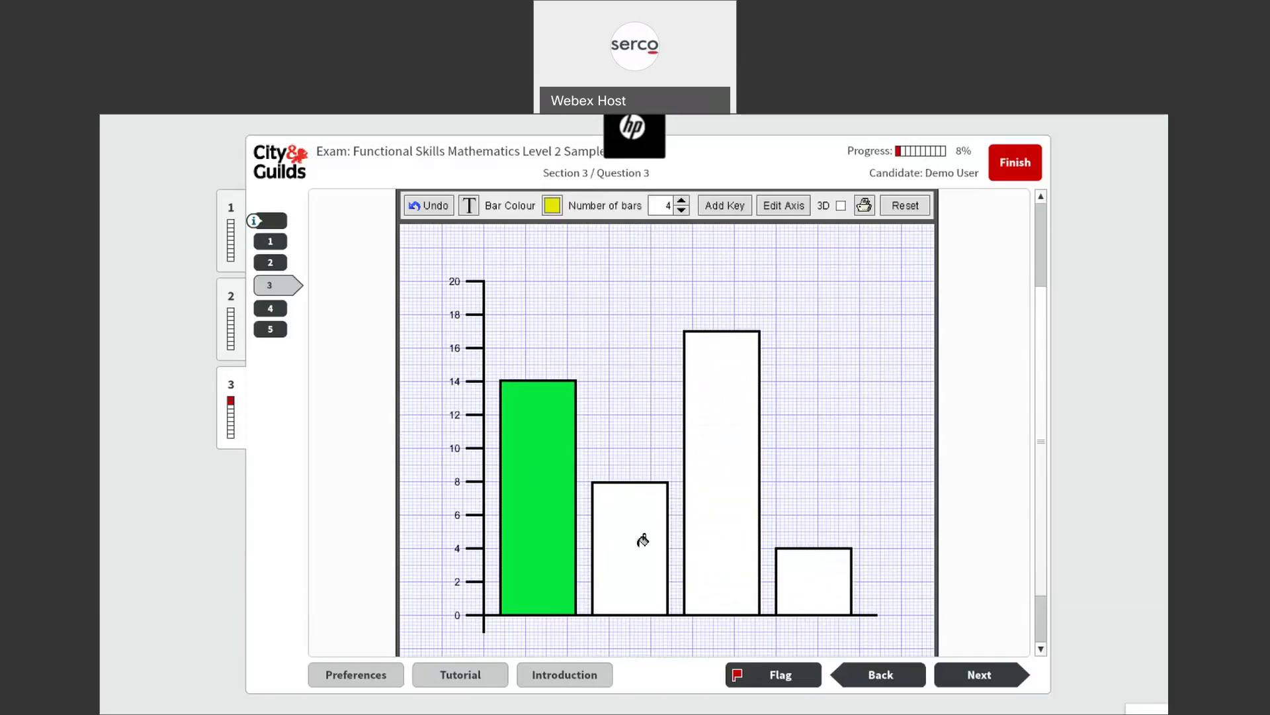
left_click(643, 540)
Fill the third bar red and the fourth bar cyan
left_click(553, 205)
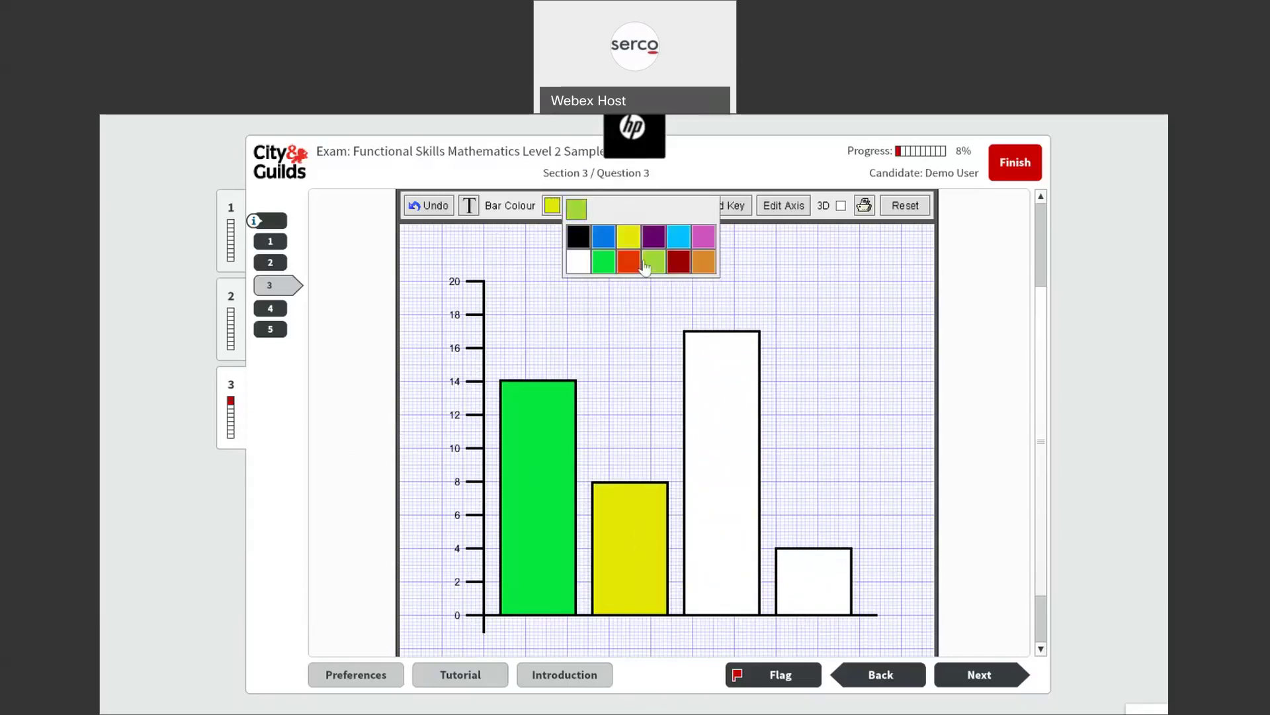
left_click(630, 262)
left_click(735, 372)
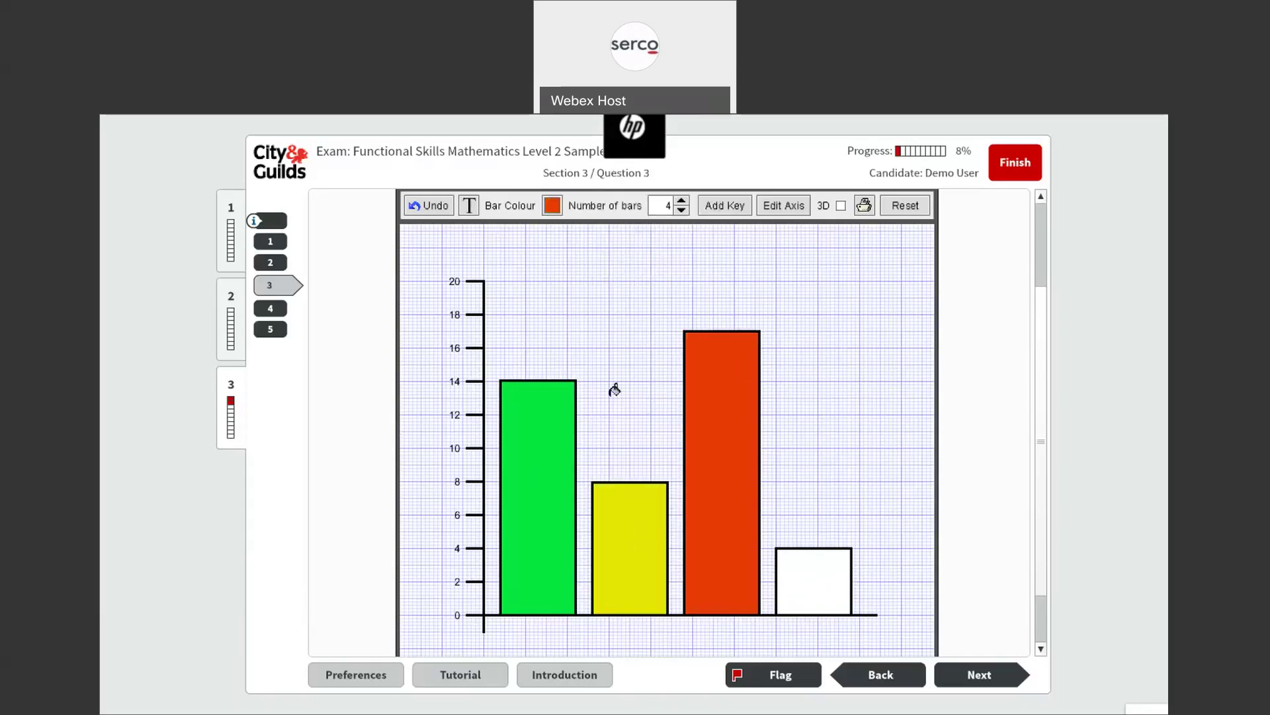
left_click(553, 207)
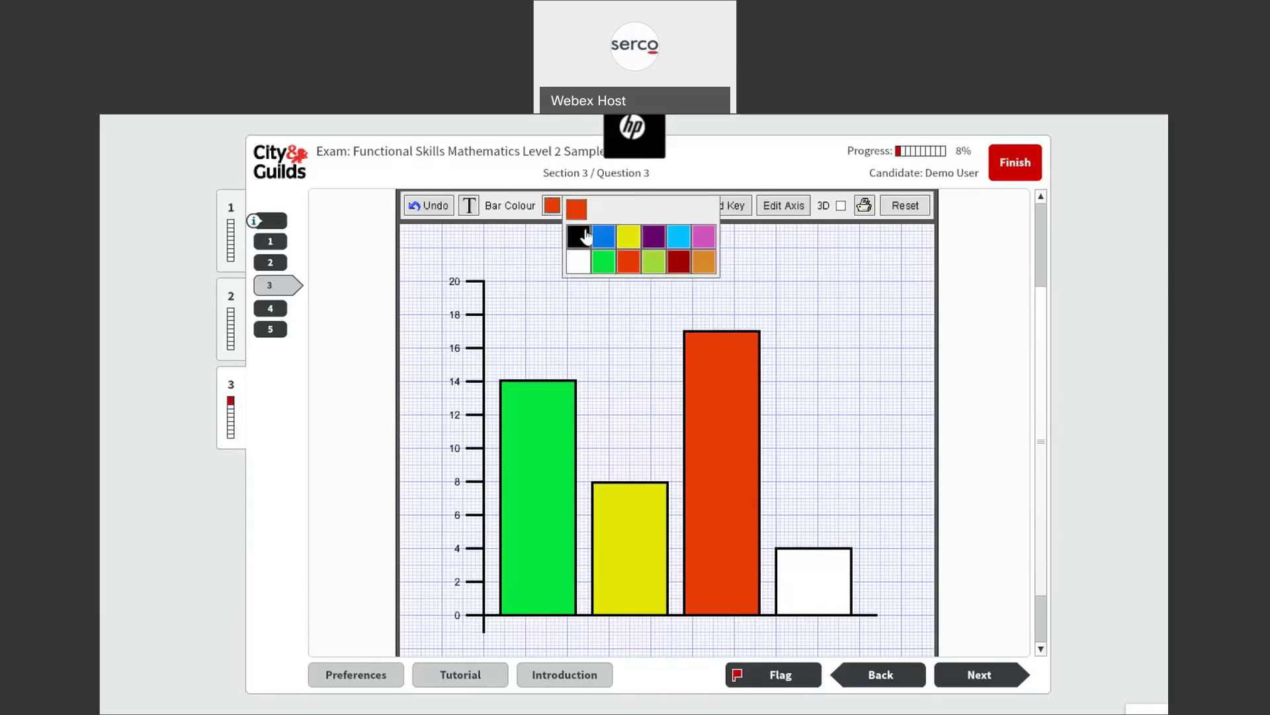
left_click(679, 239)
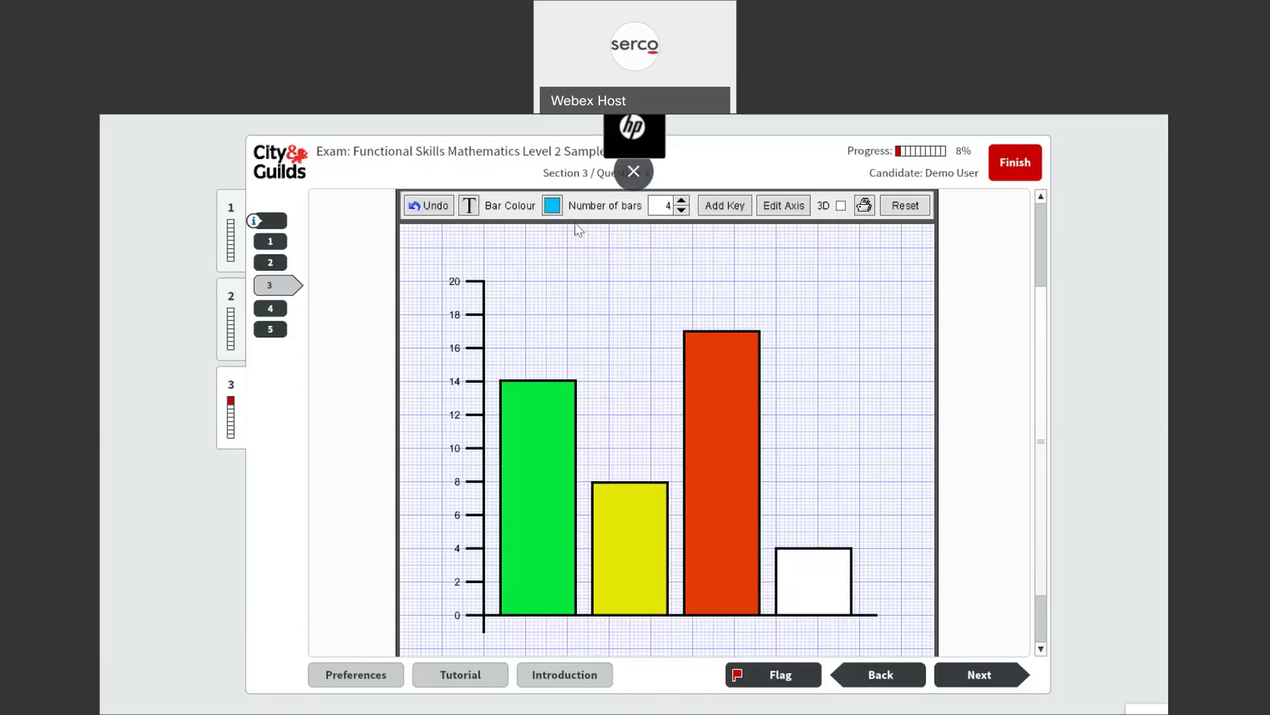
left_click(553, 206)
left_click(676, 240)
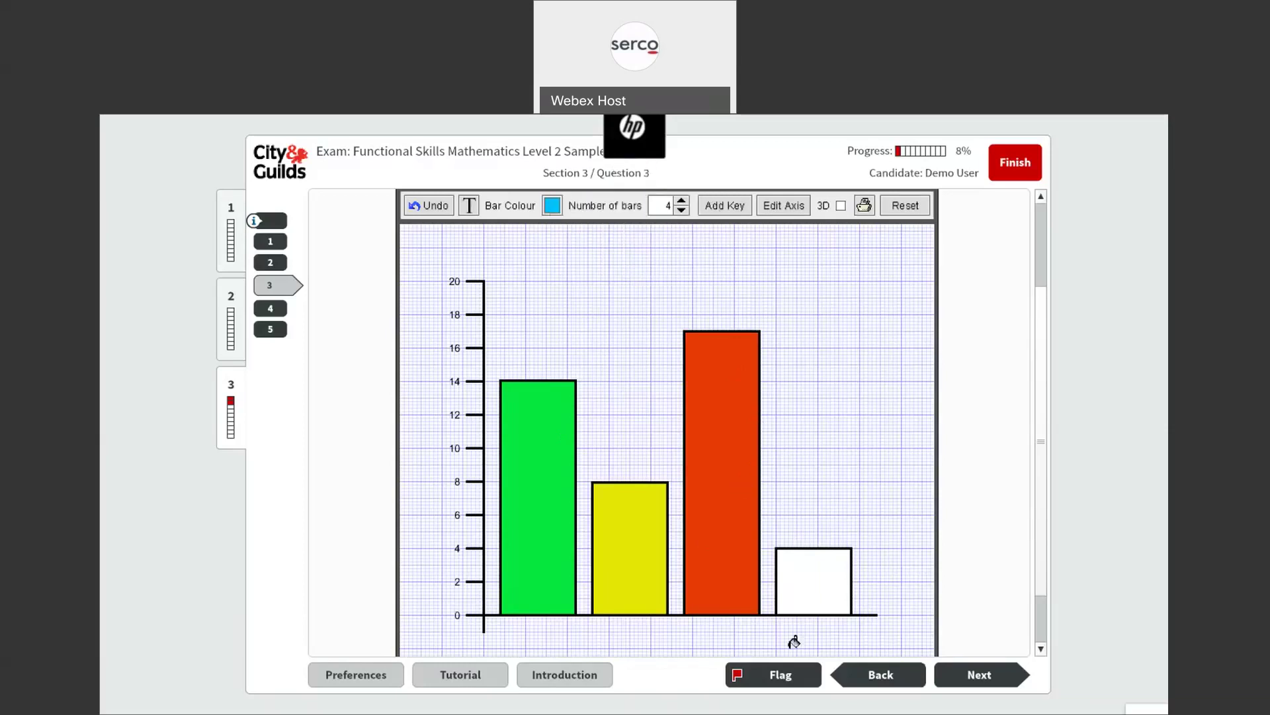
left_click(831, 579)
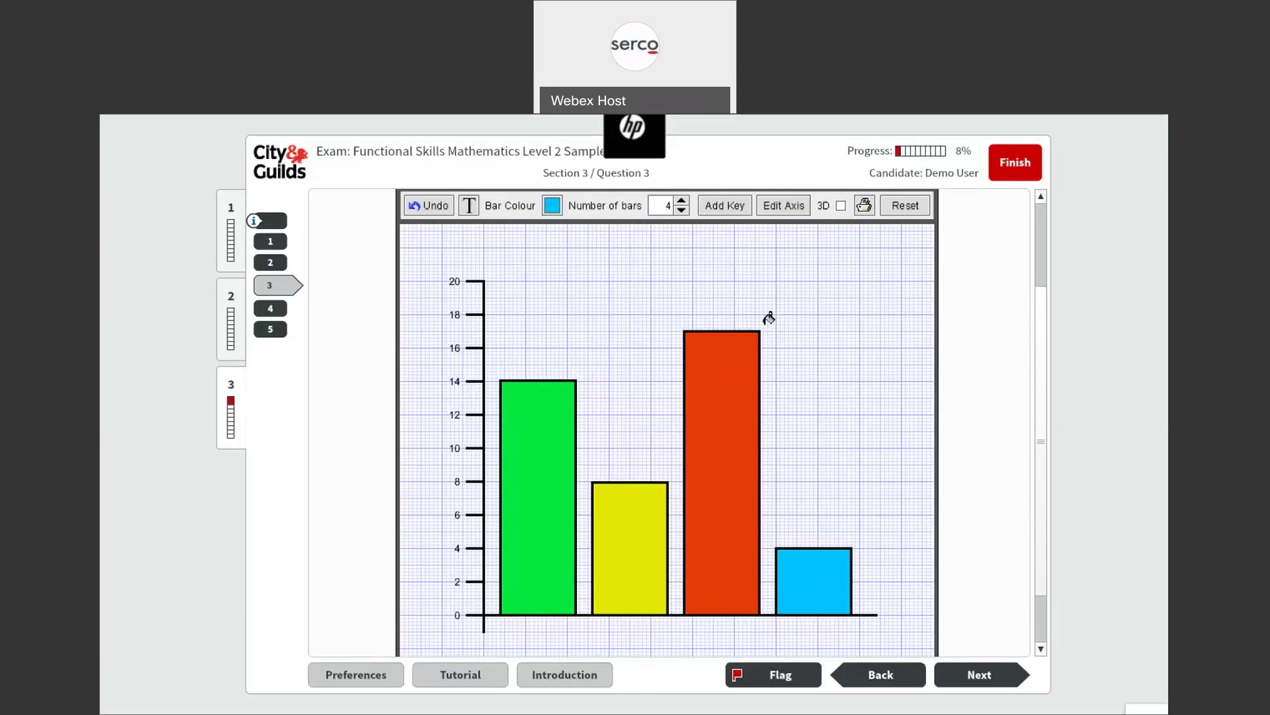
Title the key 'Chart showing fruit sold in 1 day' and add four key entries
left_click(746, 210)
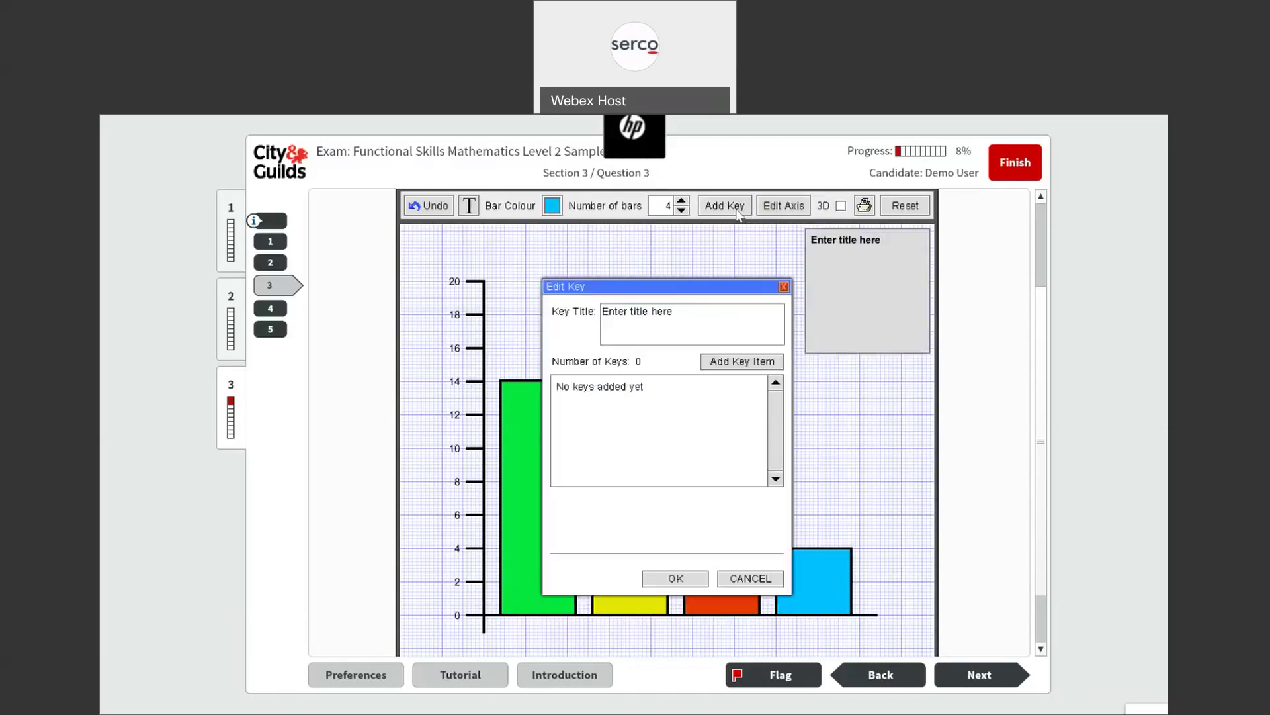
left_click_drag(691, 309, 592, 309)
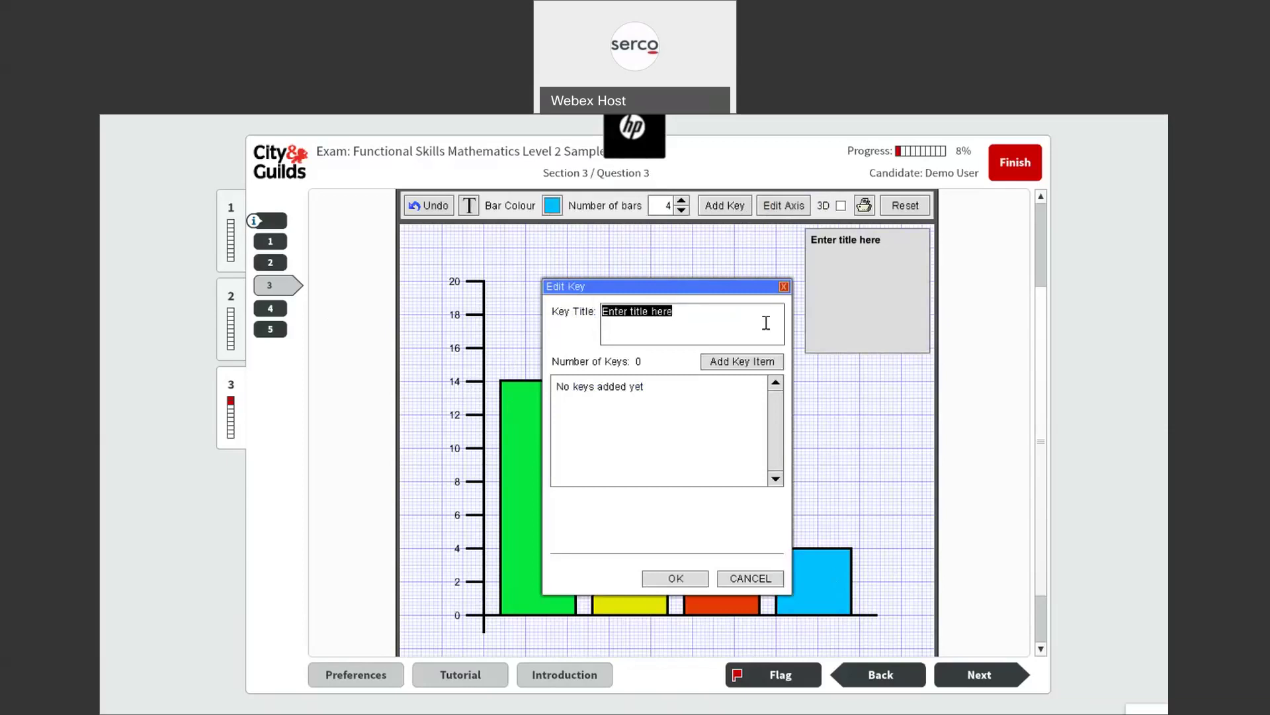
key("BackSpace")
type("CHa")
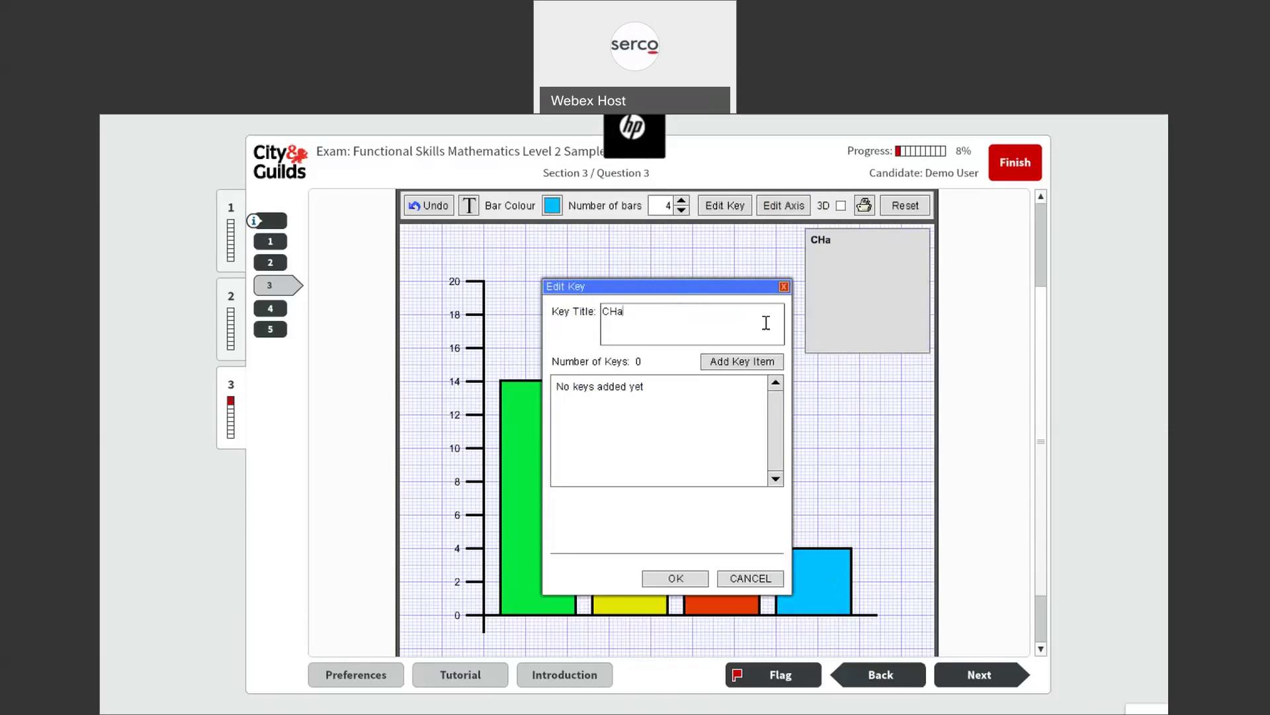
type("rt showing fr")
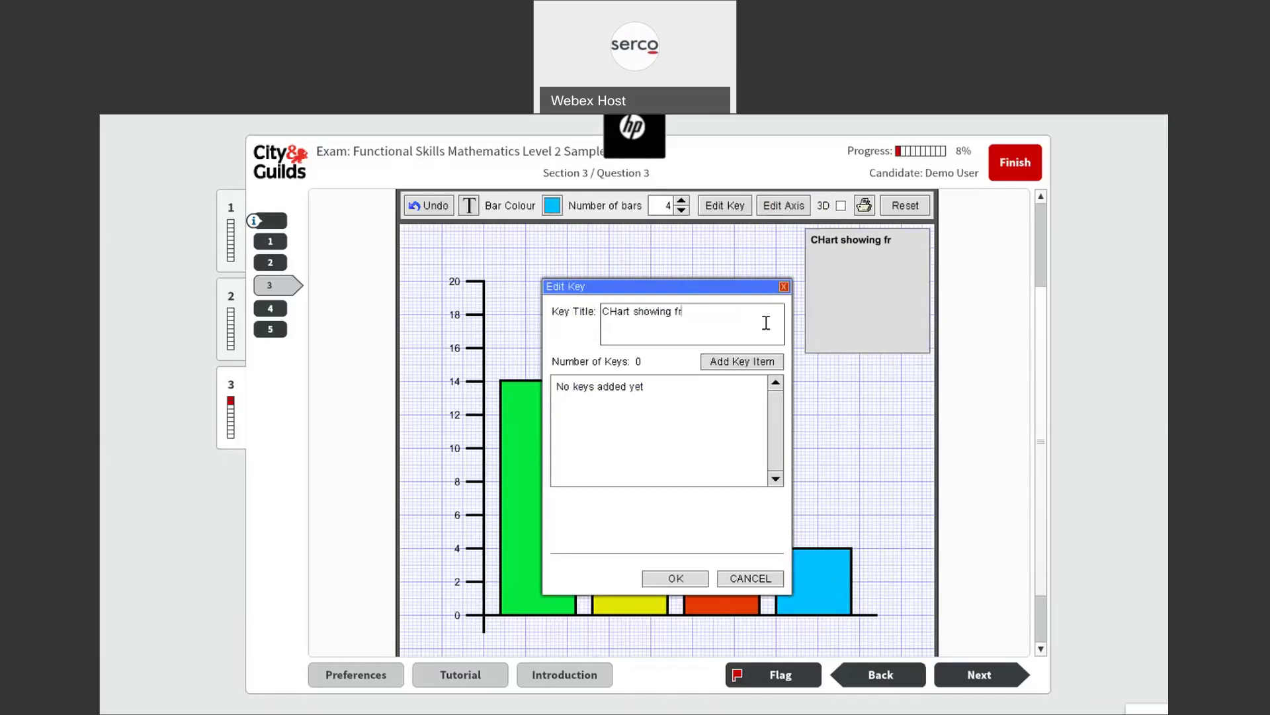
type("uit sold in 1 day")
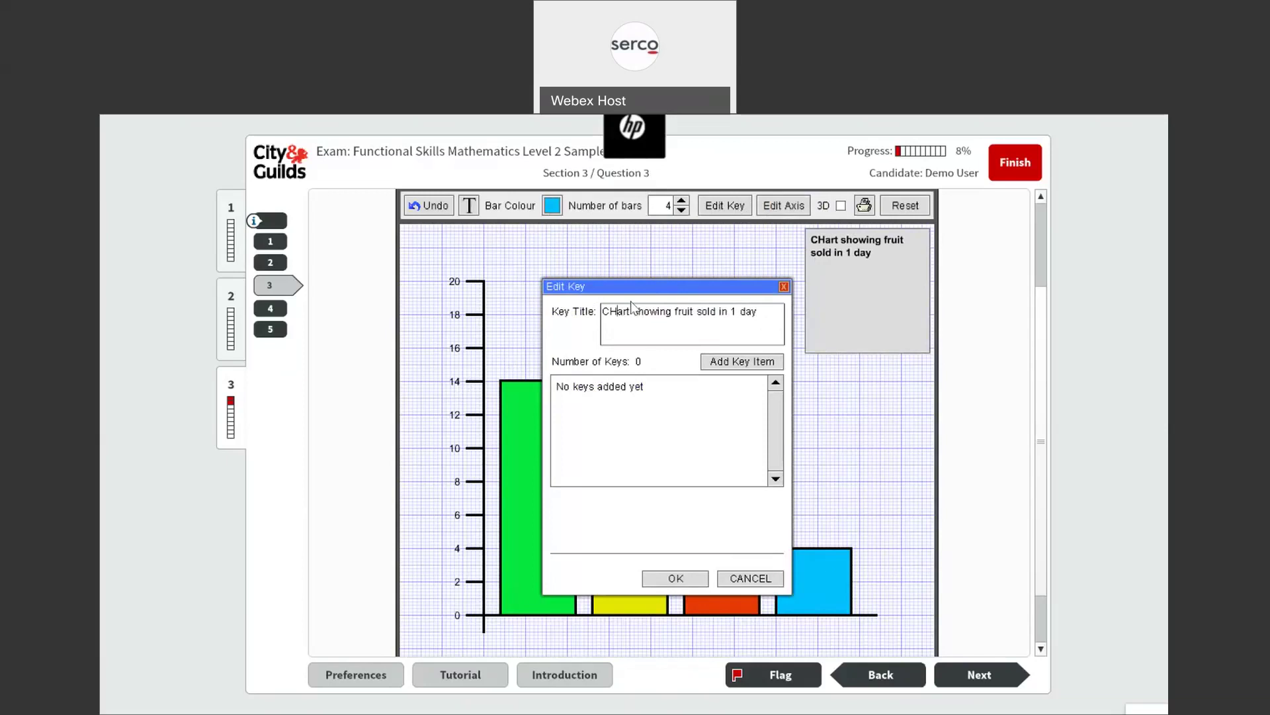
key("BackSpace")
type("h")
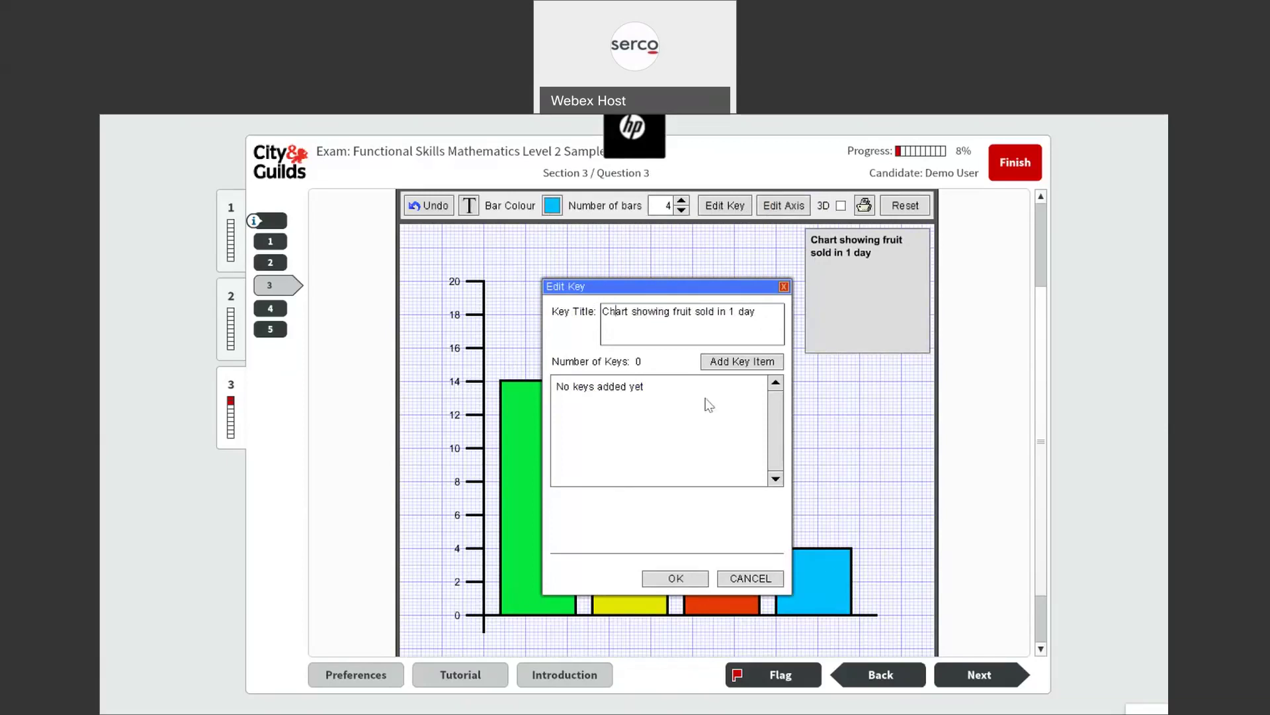
left_click(733, 362)
left_click(733, 363)
left_click(733, 363)
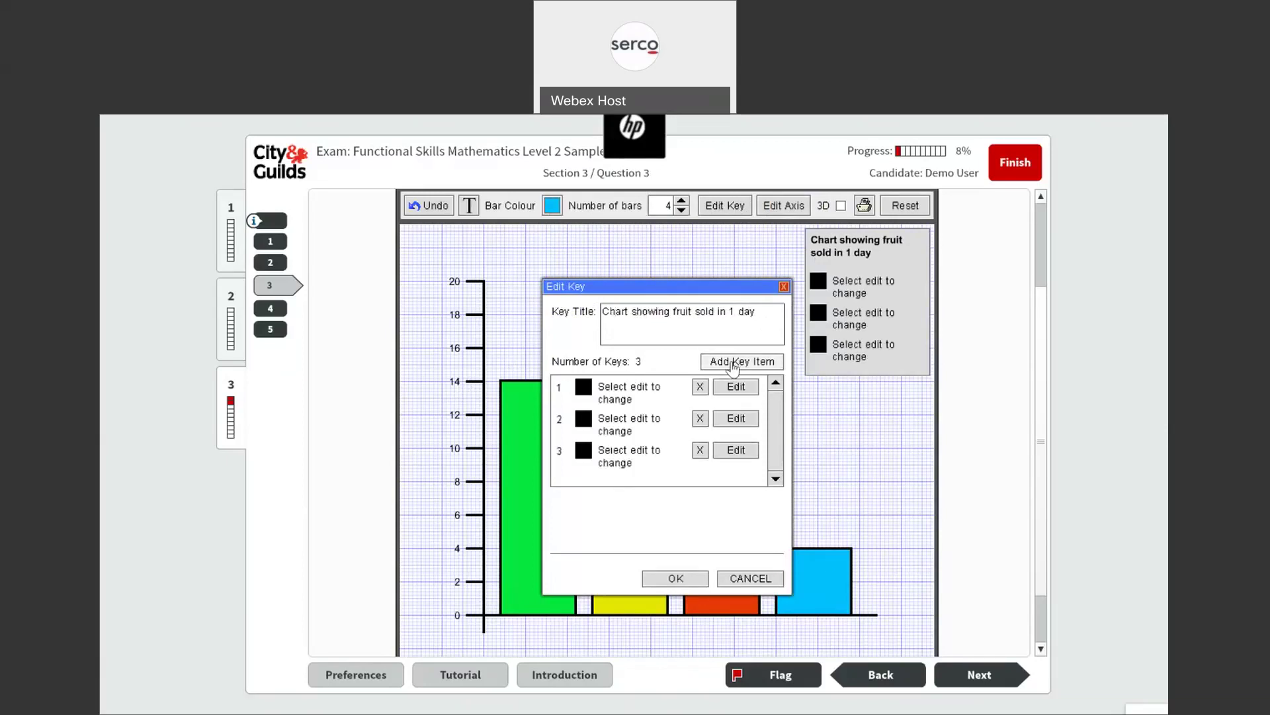
left_click(733, 363)
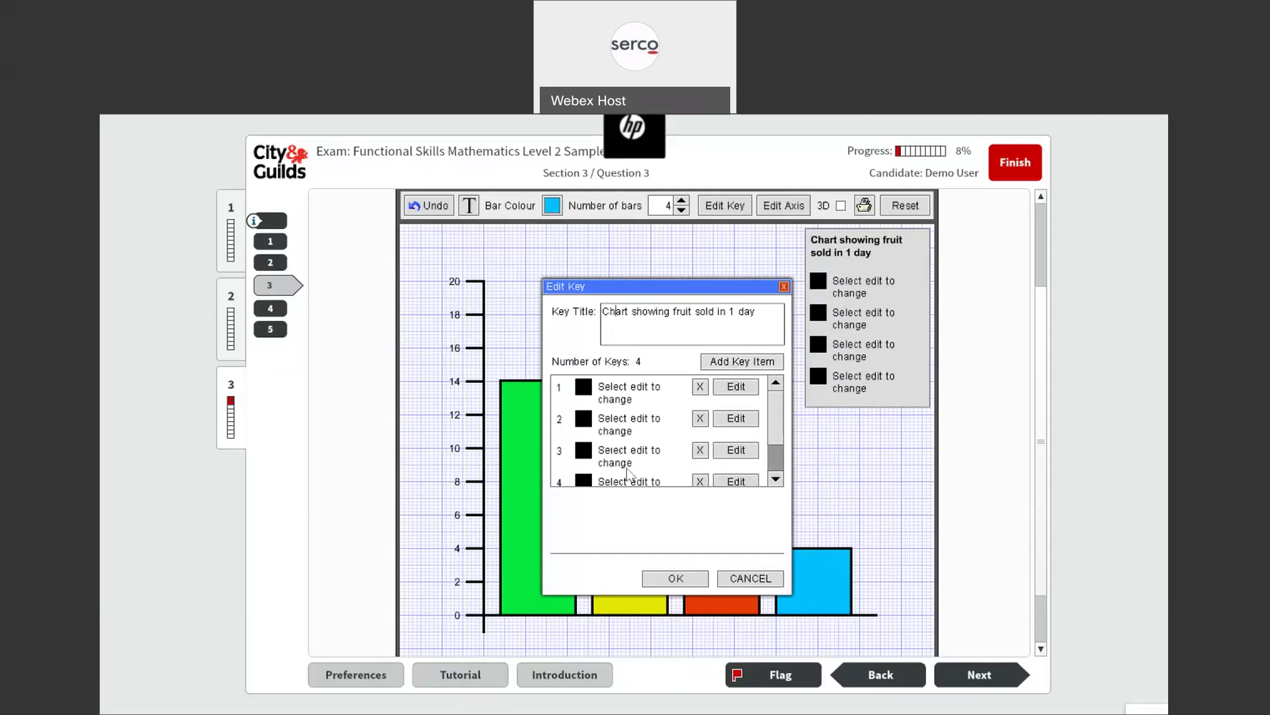
Set the first two key entries to green Apples and yellow Bananas
left_click(735, 386)
left_click(573, 527)
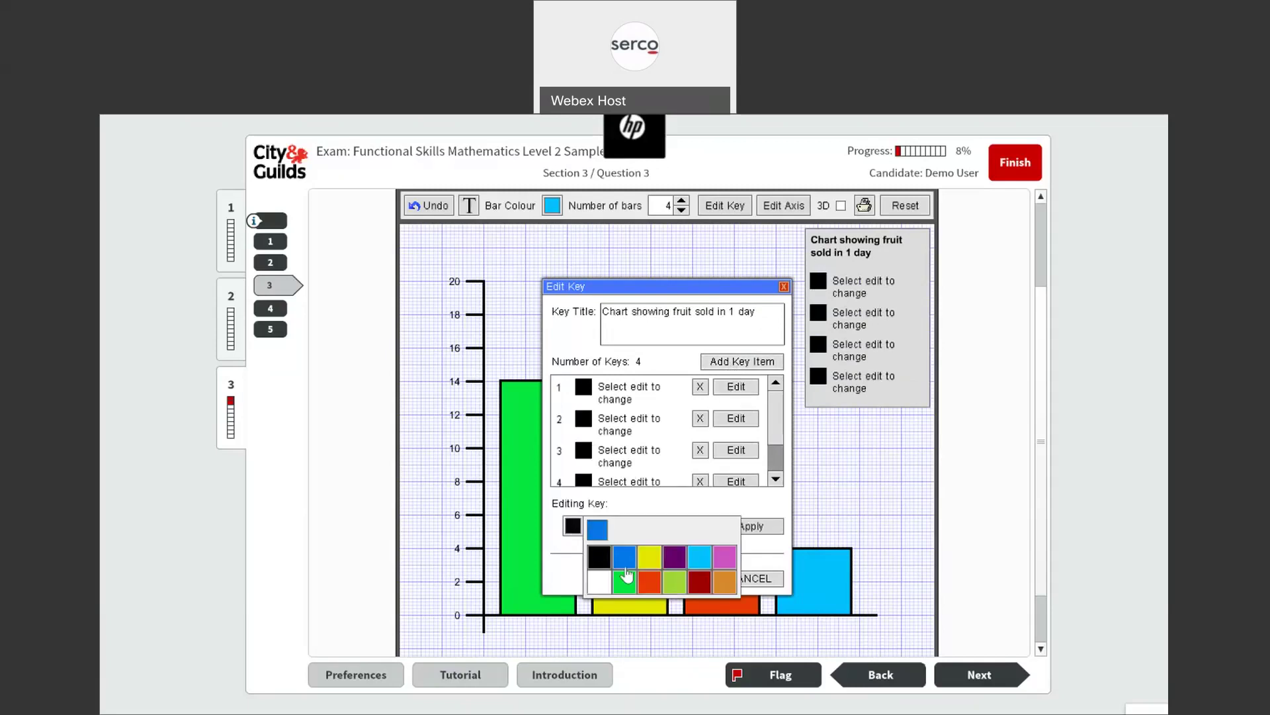
left_click(625, 580)
left_click_drag(695, 528, 554, 509)
type("A")
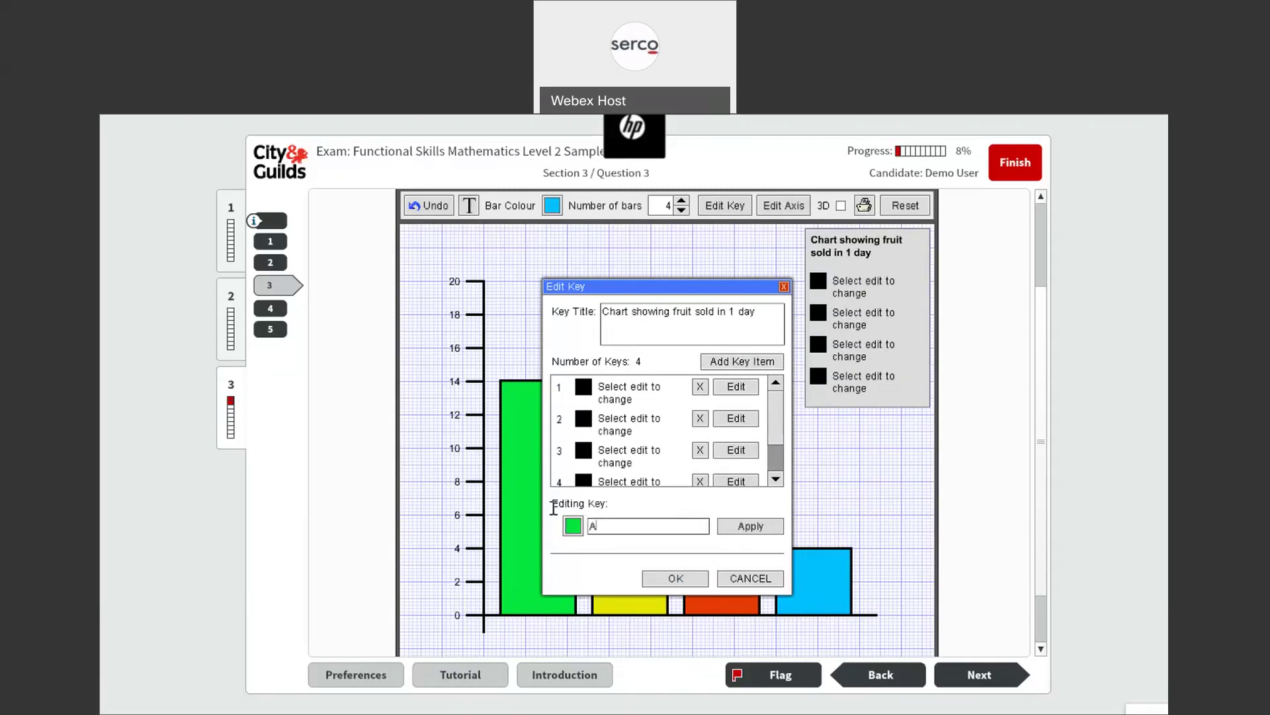
type("pples")
left_click(750, 526)
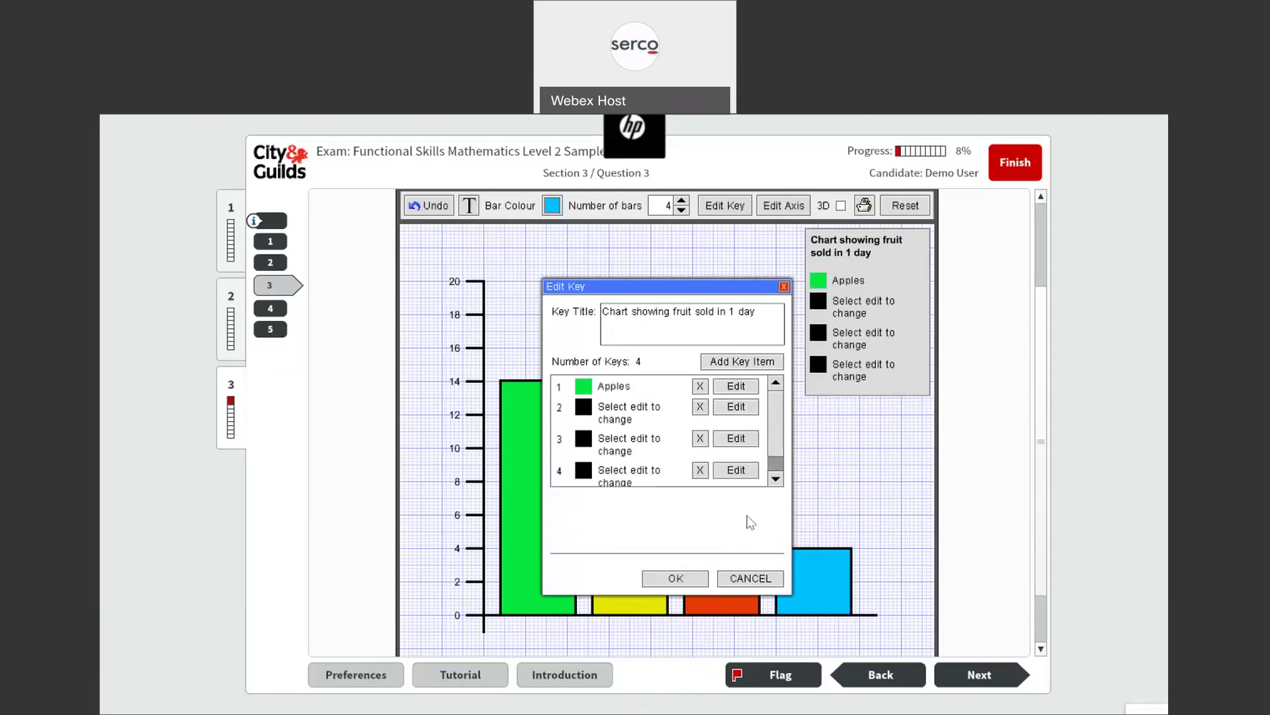
left_click(731, 409)
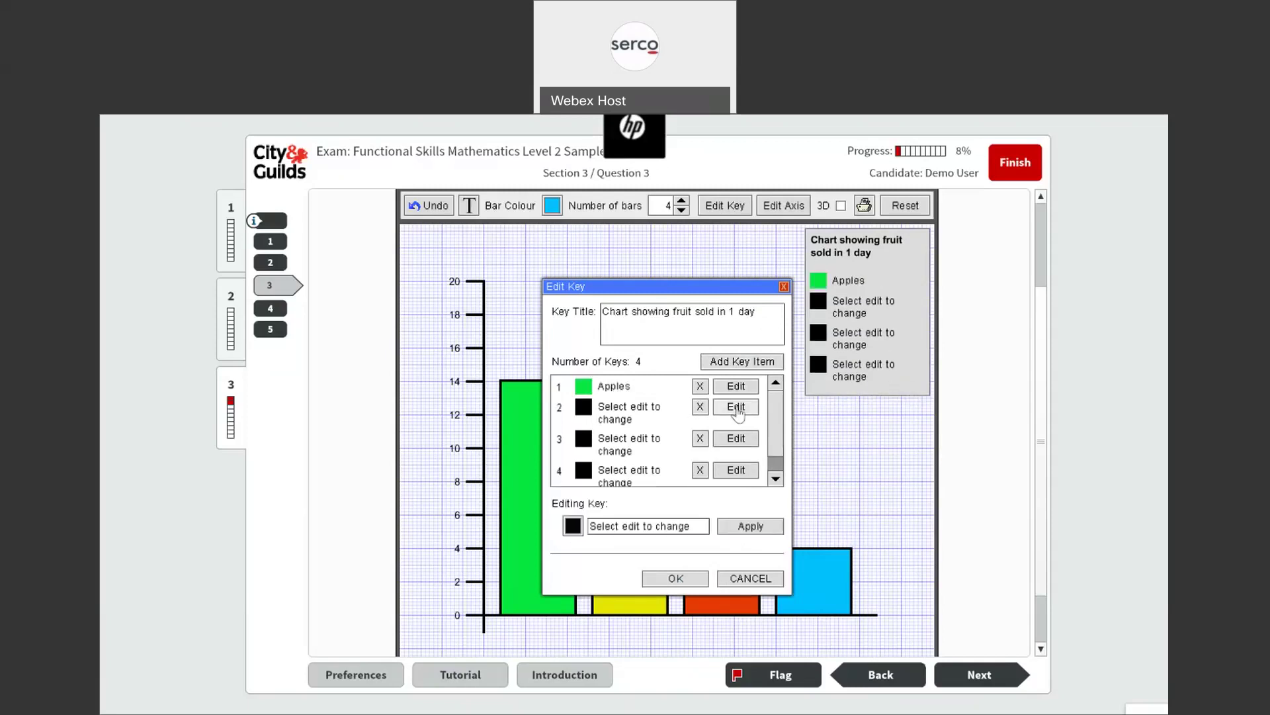
left_click(576, 528)
left_click(650, 556)
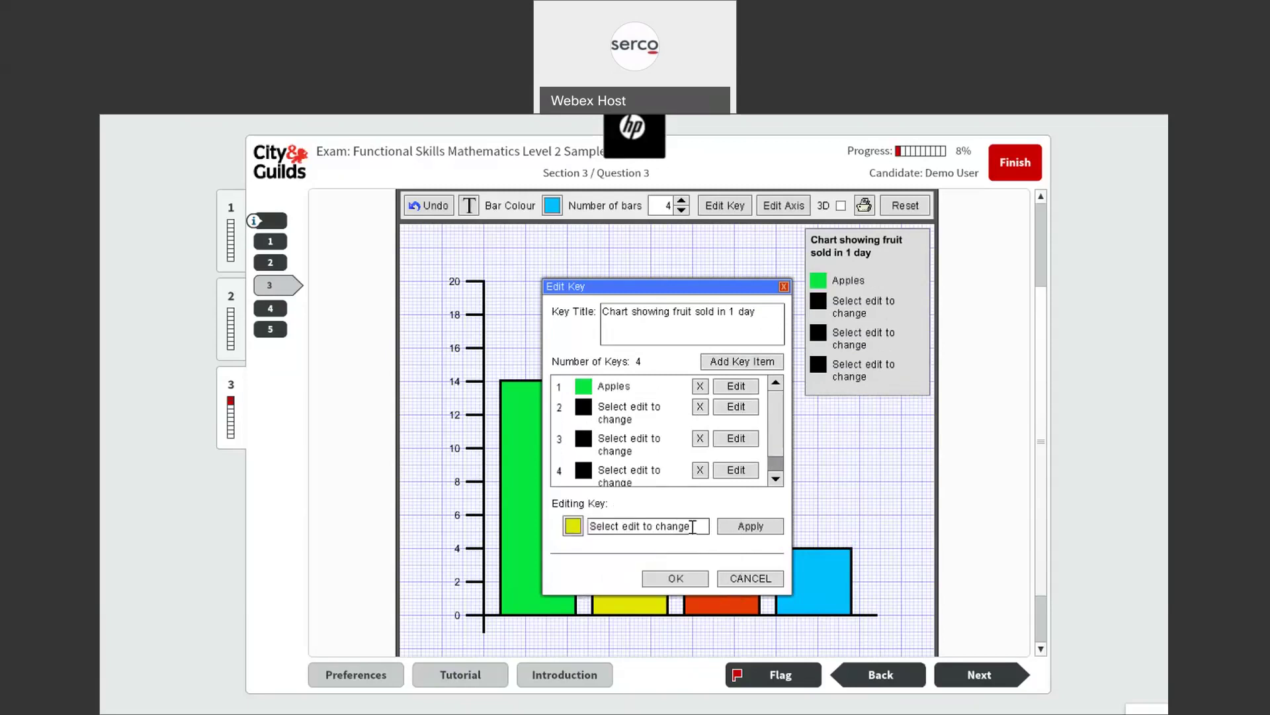
left_click_drag(693, 526, 555, 541)
type("Bananas")
left_click(741, 526)
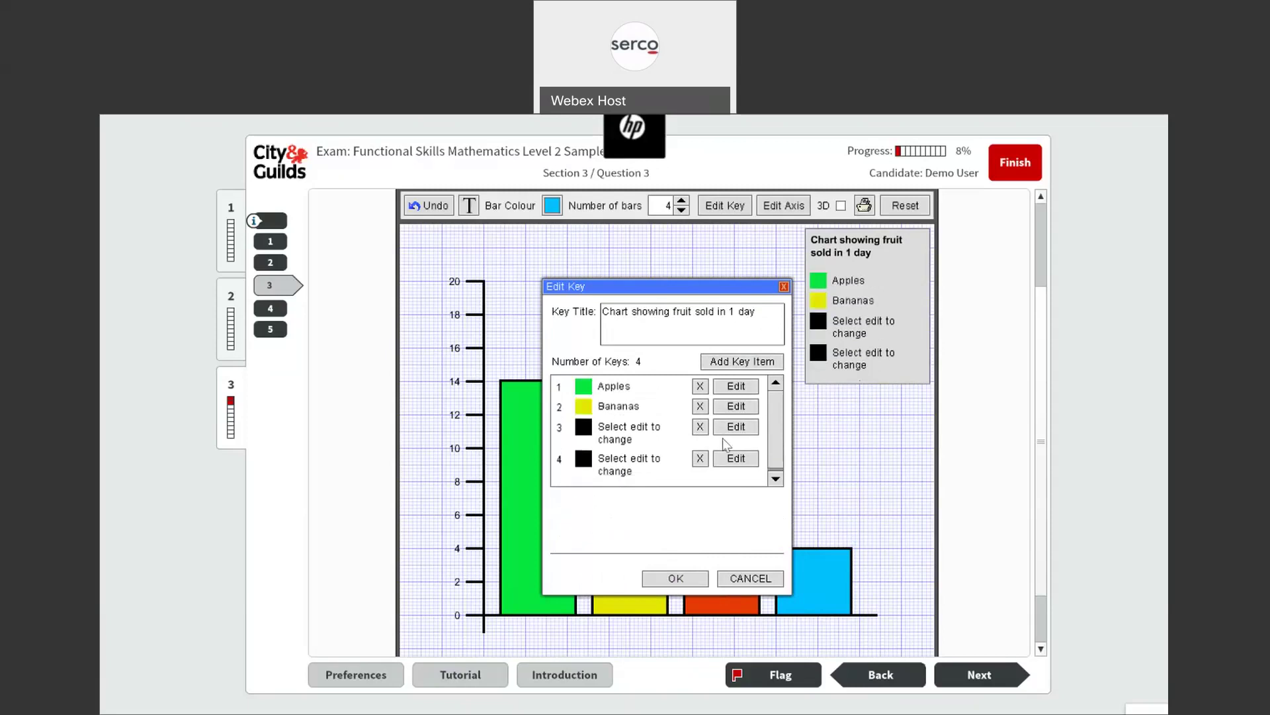
Set the last two key entries to red Oranges and light-blue Melons, and confirm the key
left_click(730, 429)
left_click_drag(691, 521, 543, 517)
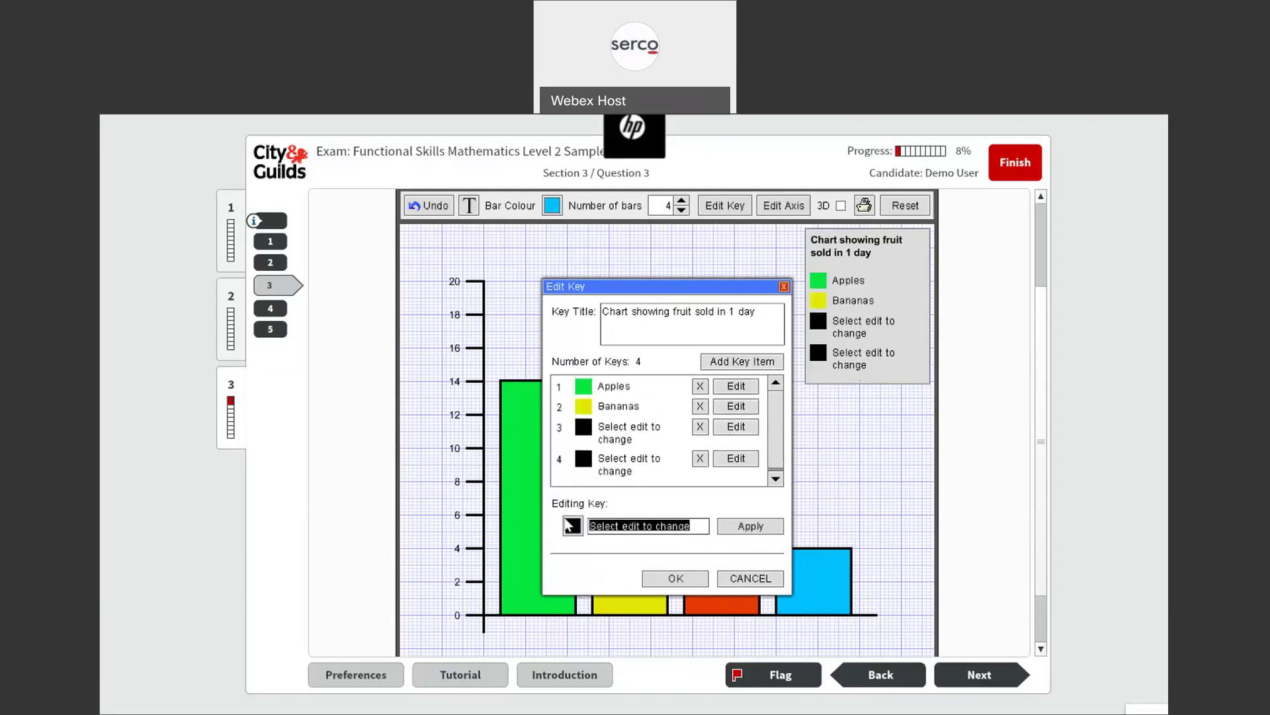
left_click(573, 526)
left_click(649, 582)
type("Oranges")
left_click(739, 527)
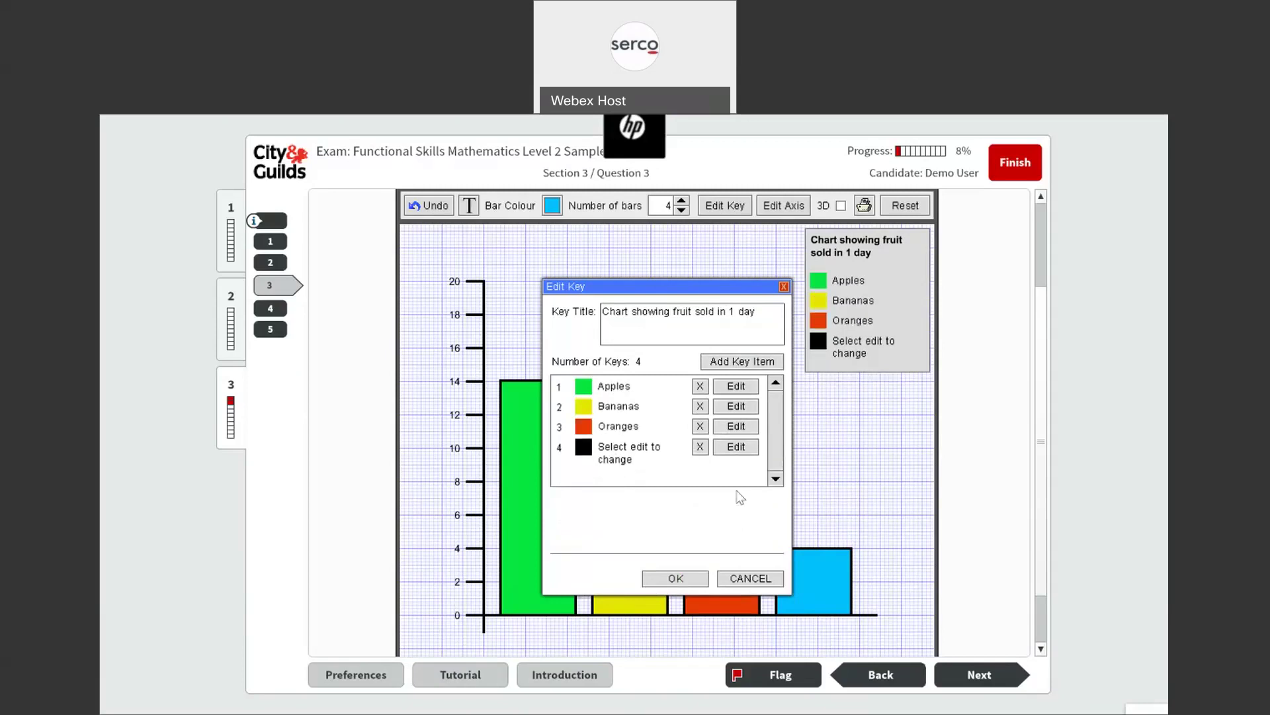
left_click(736, 447)
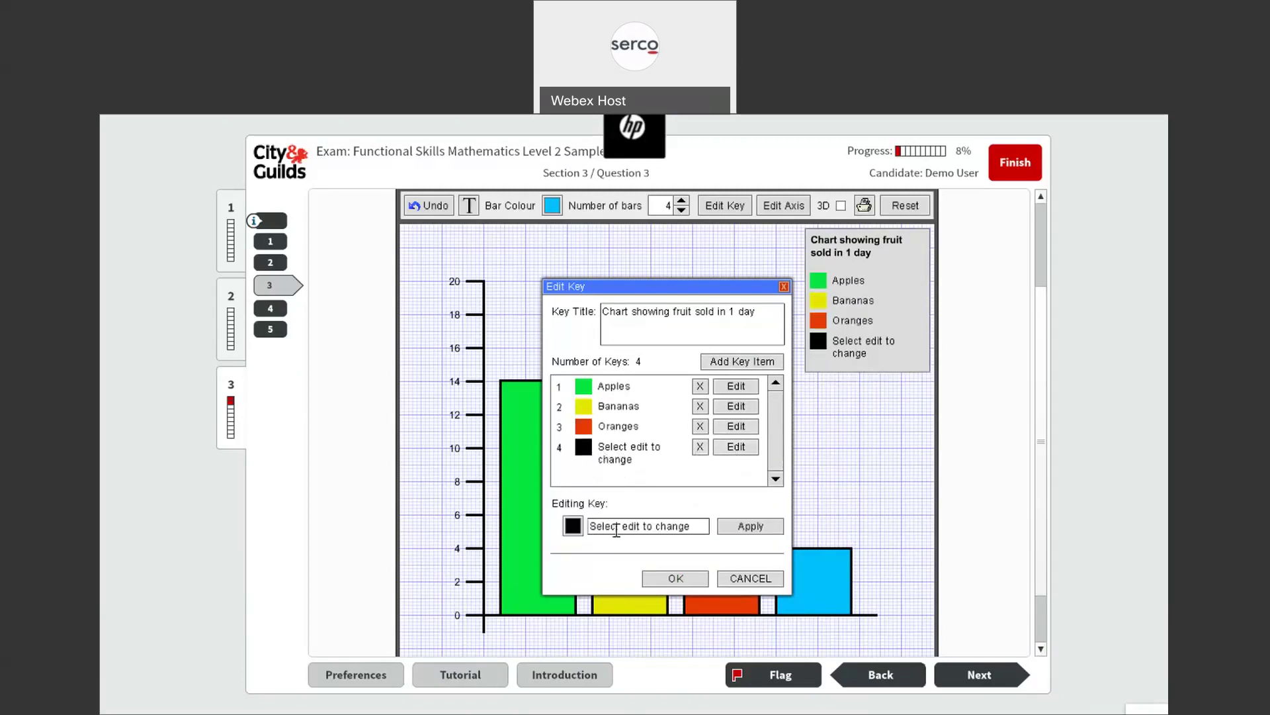
left_click(573, 527)
left_click(692, 571)
left_click_drag(692, 526, 444, 465)
type("Mel")
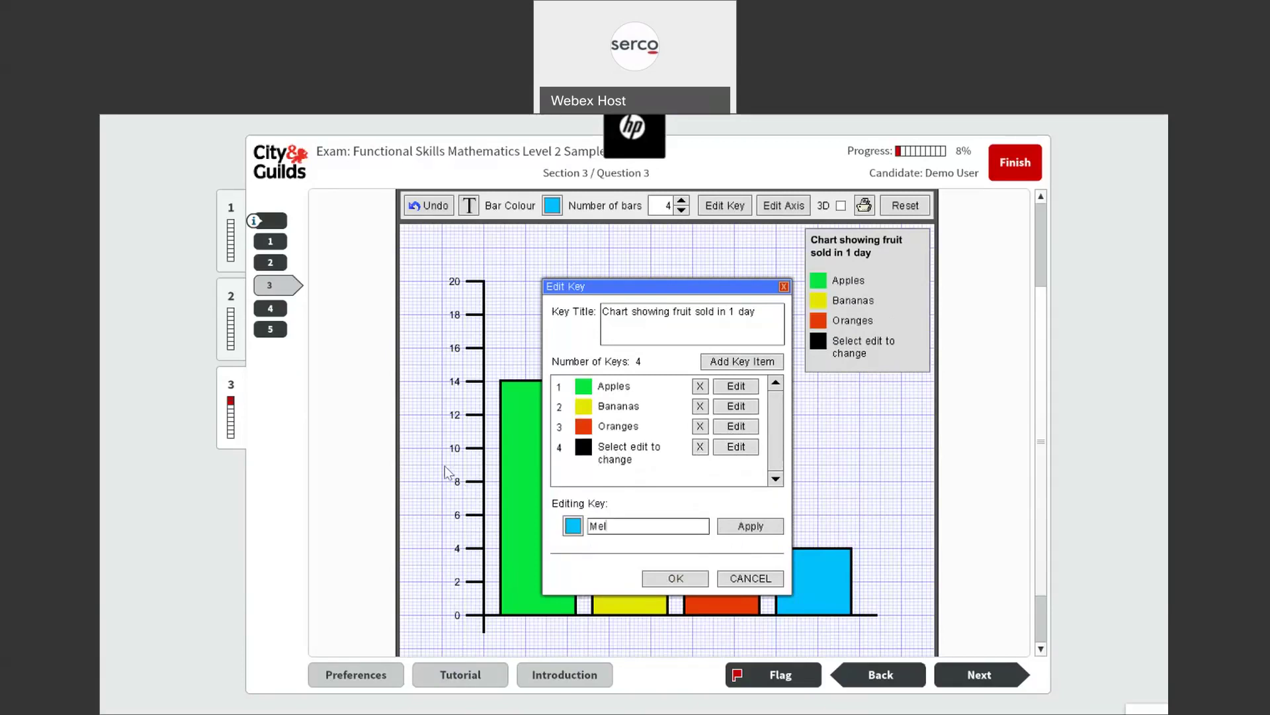
type("ons")
left_click(750, 527)
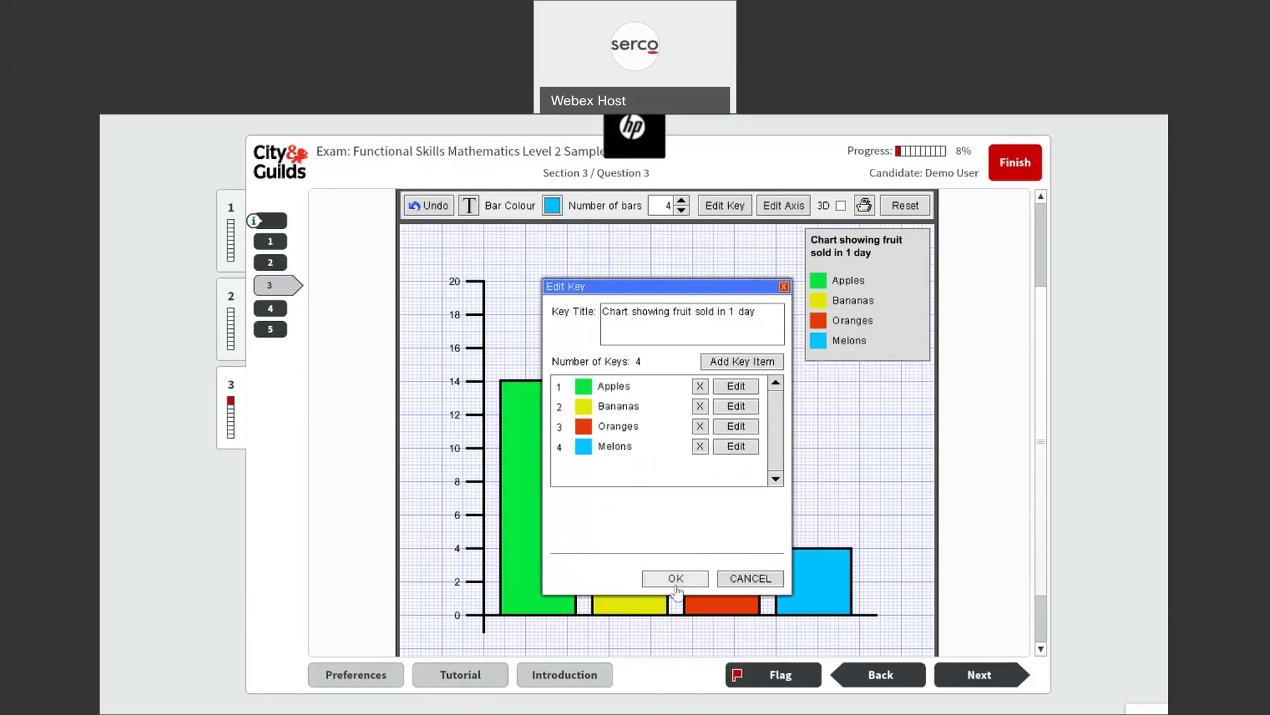
left_click(683, 578)
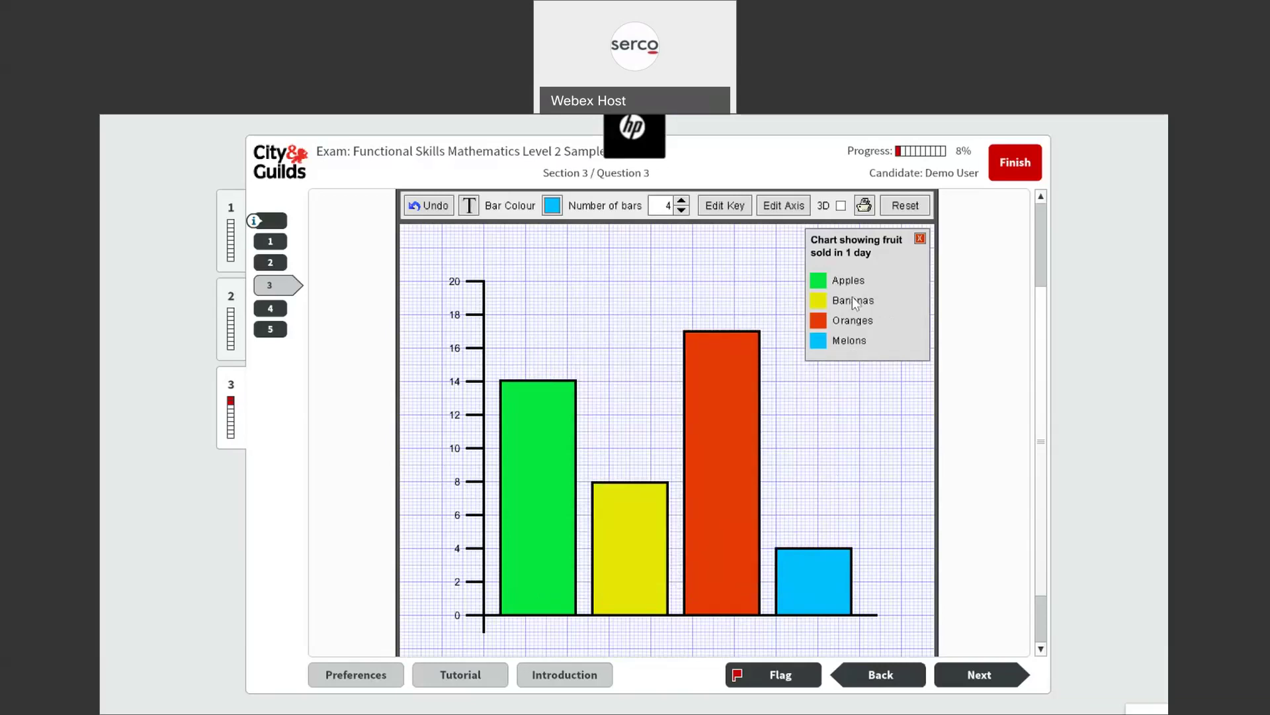
Add an 'Apples' text label below the x-axis, then delete it
left_click(478, 210)
left_click(503, 628)
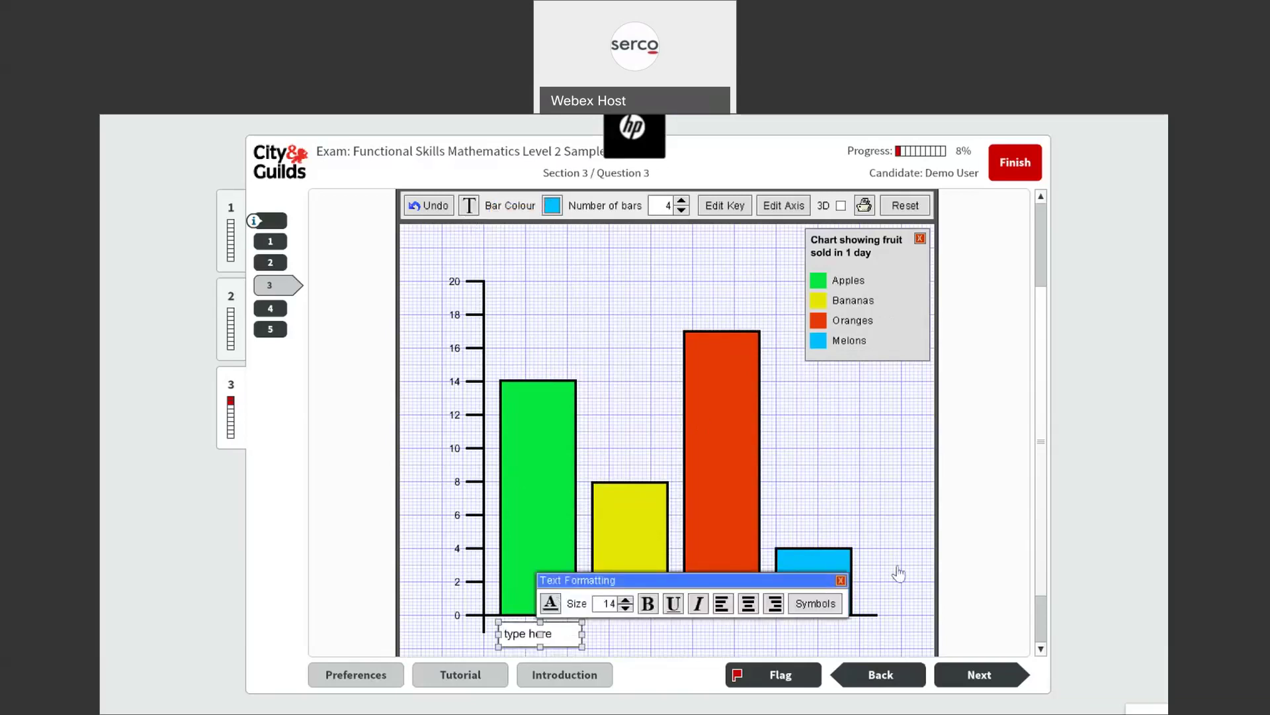
left_click_drag(552, 633, 488, 633)
type("Apples")
left_click(676, 400)
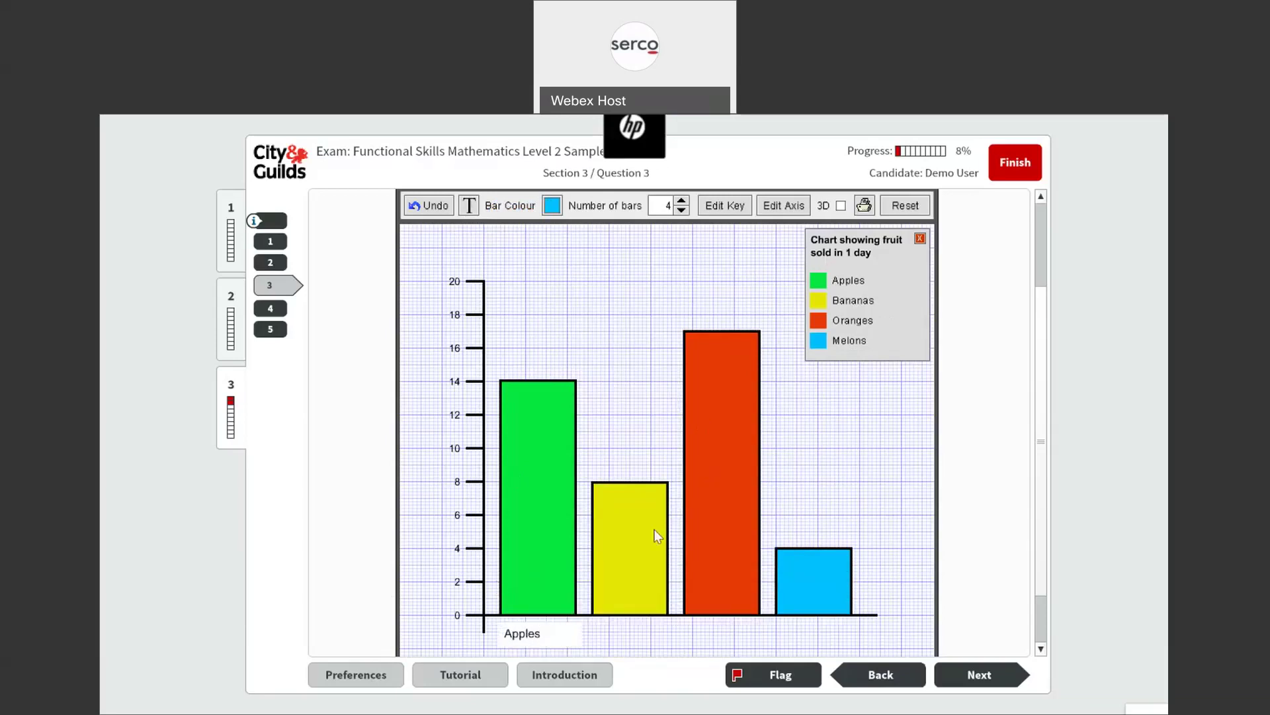
left_click(542, 622)
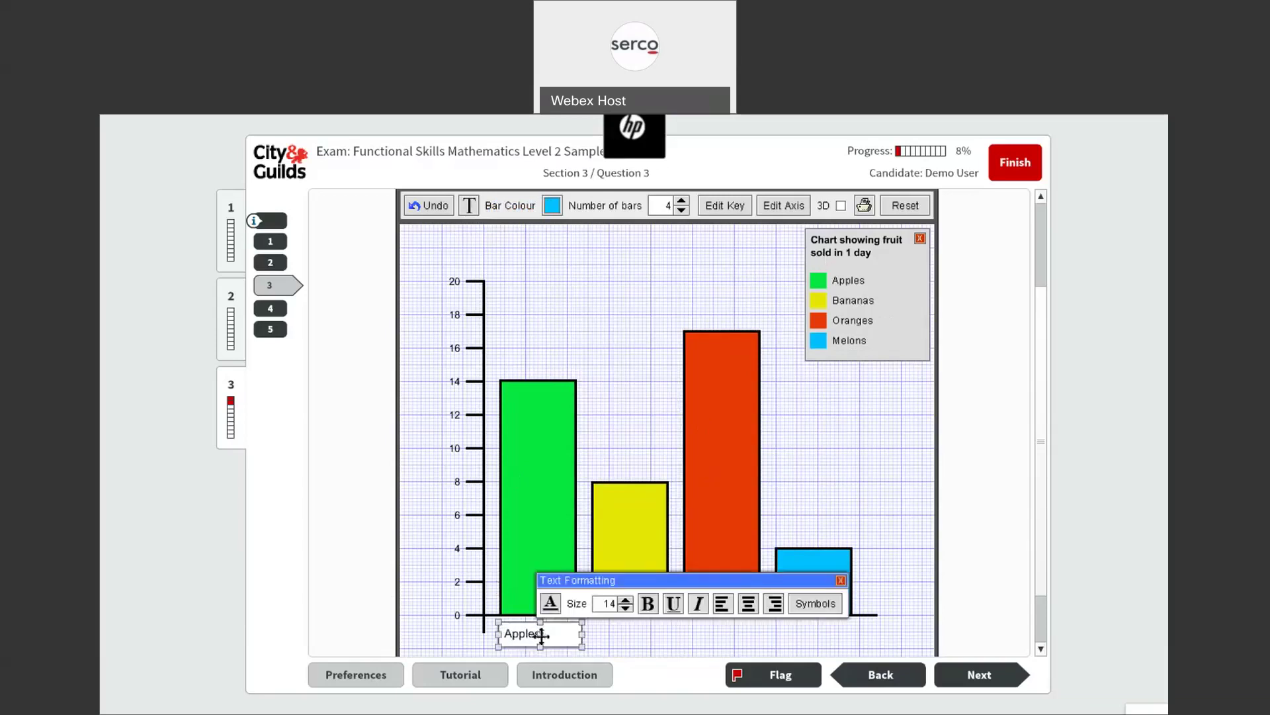
key("Delete")
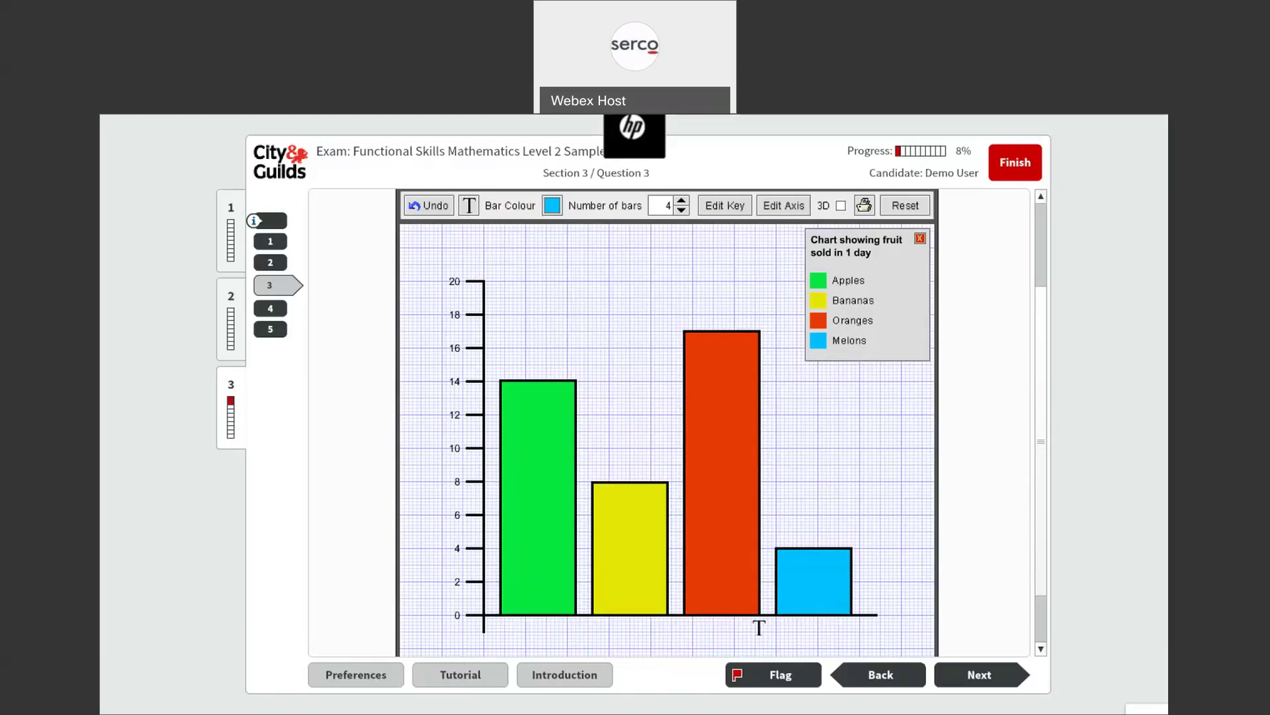
Place 'Fruit' under the x-axis centre, formatted bold and centre-aligned
left_click(608, 636)
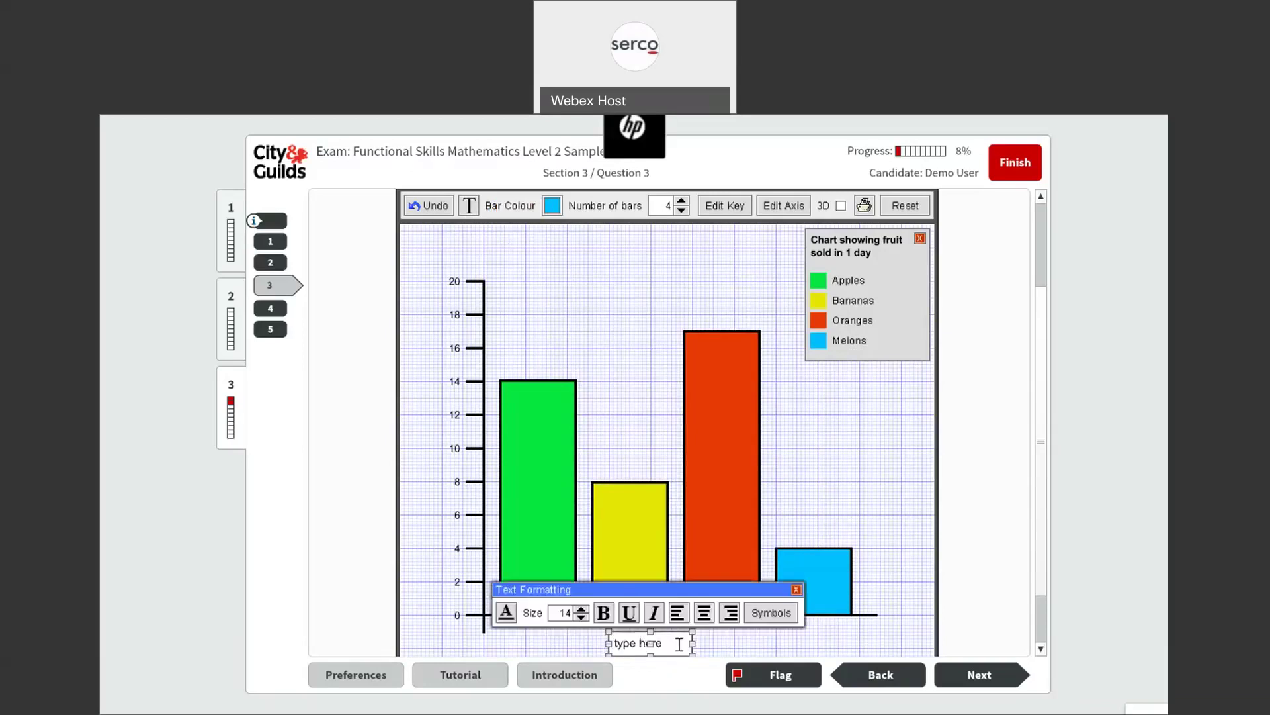
type("Fruit")
double_click(618, 644)
left_click(603, 613)
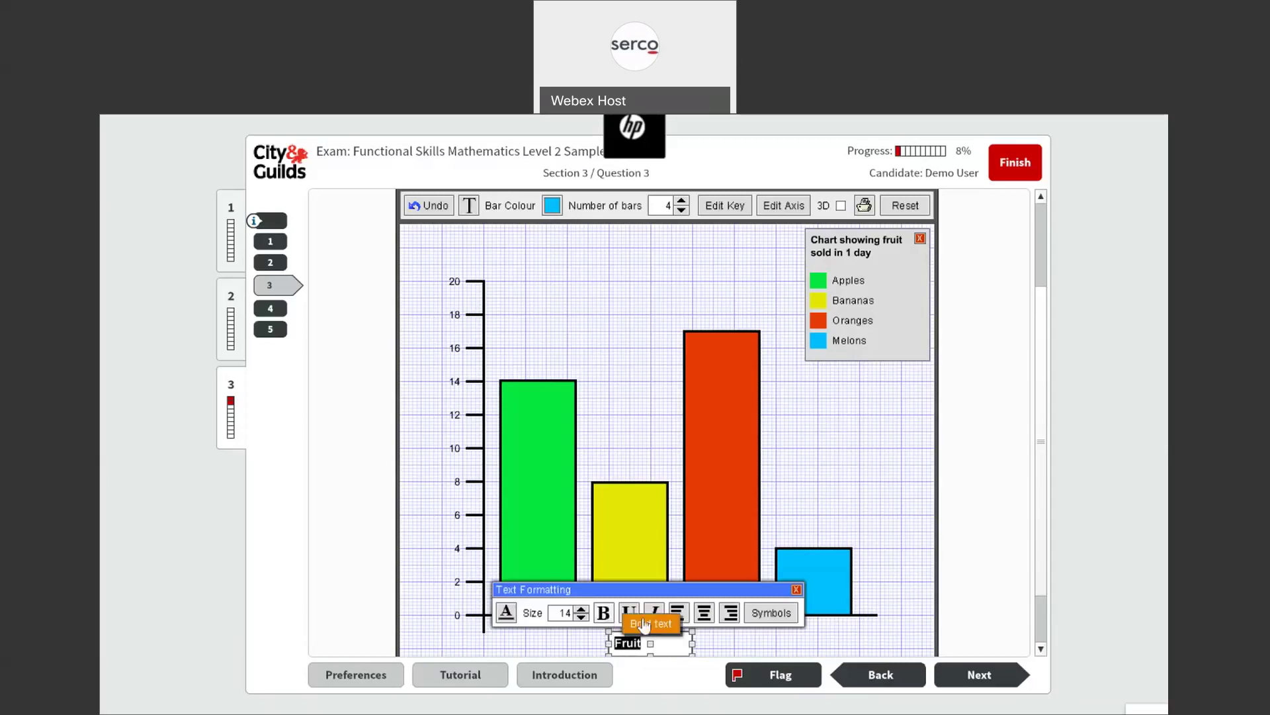
left_click(703, 613)
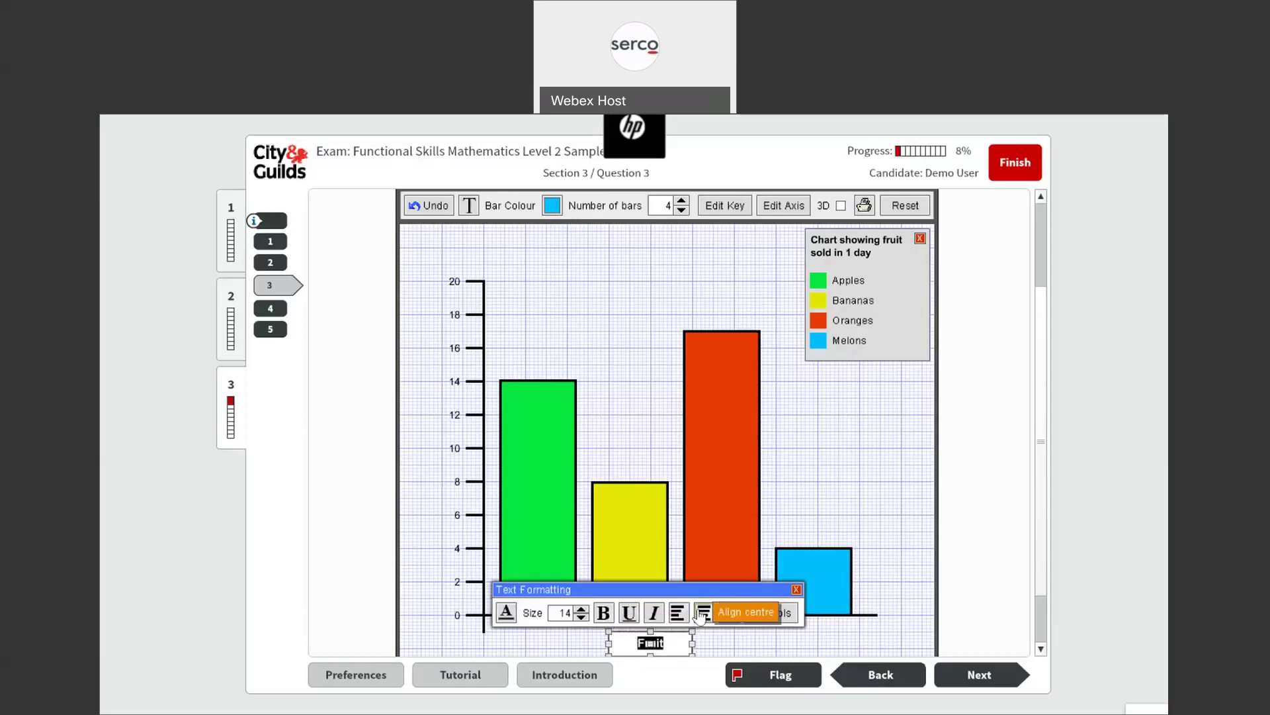
left_click(748, 645)
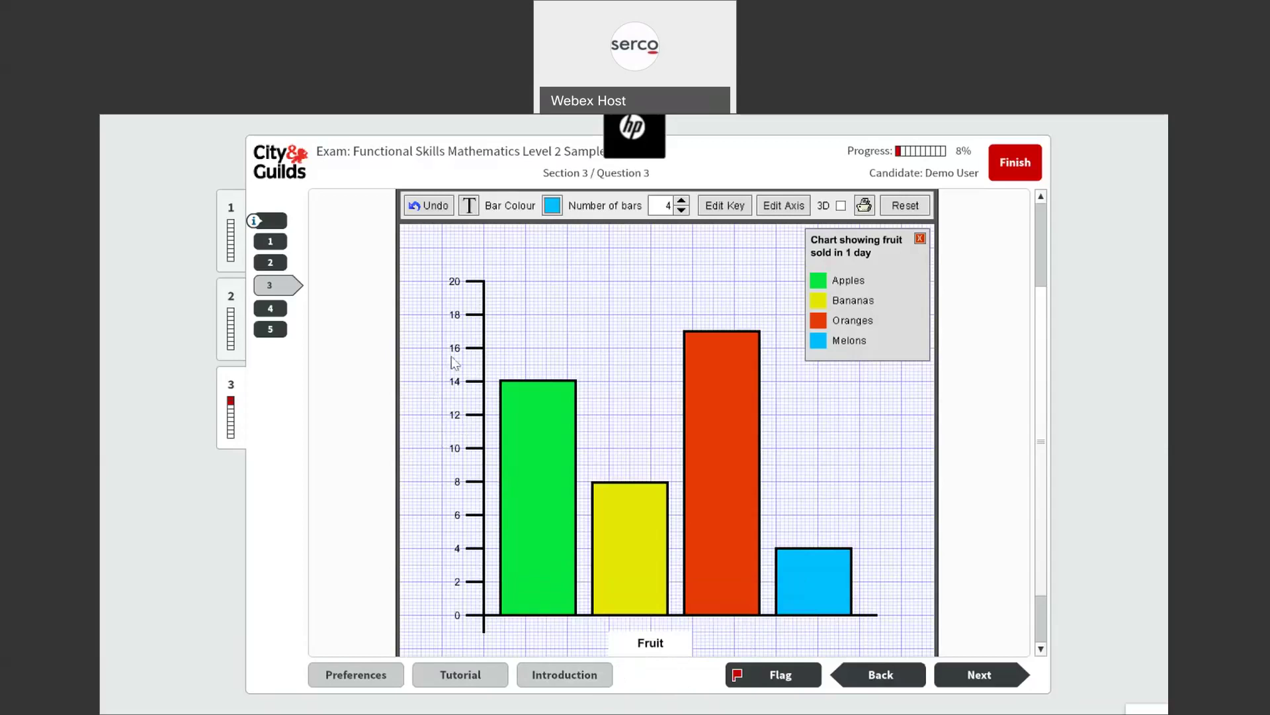
Put a 'Sales' text label left of the vertical axis, narrowing its box to fit
left_click(469, 205)
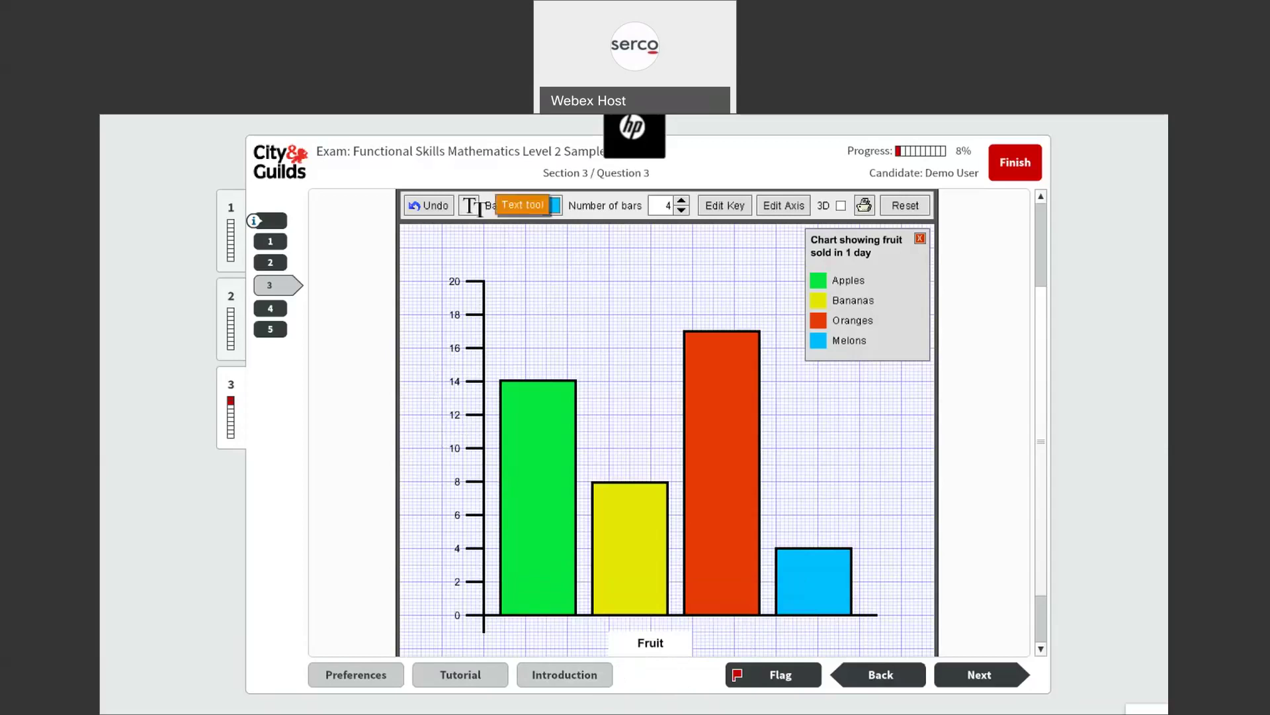
left_click(410, 436)
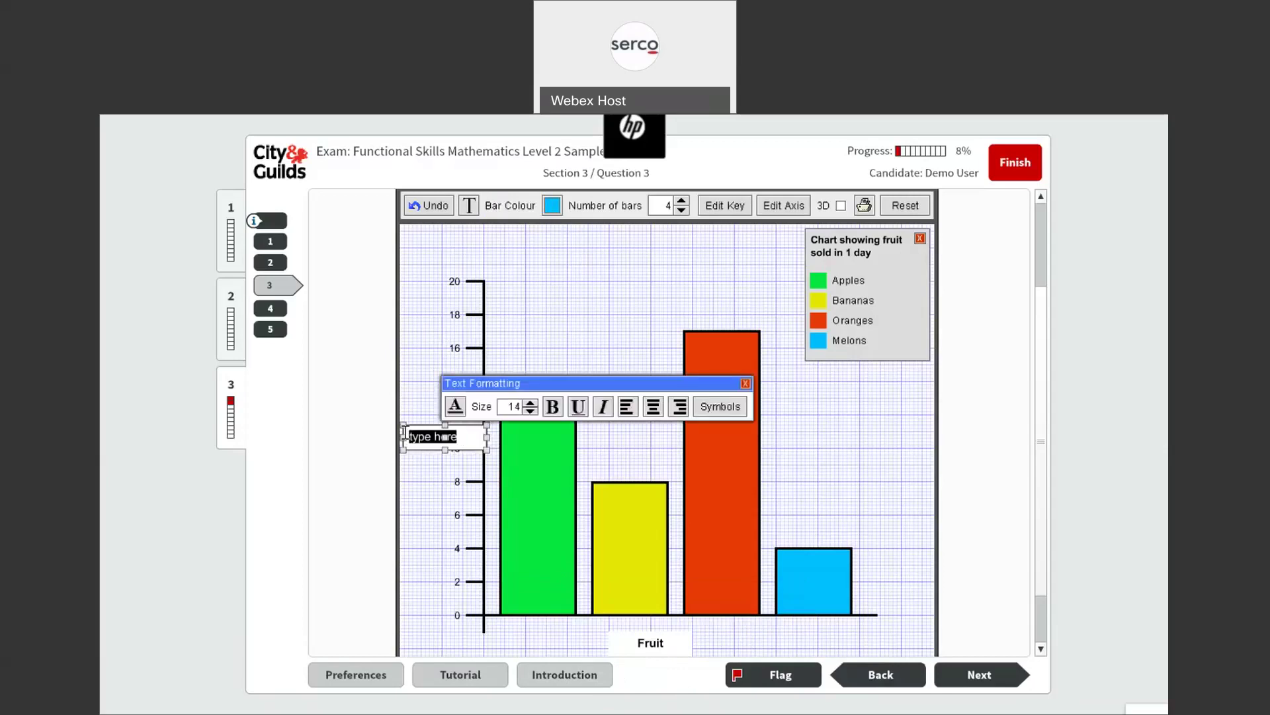
type("Sales")
left_click_drag(487, 436, 452, 435)
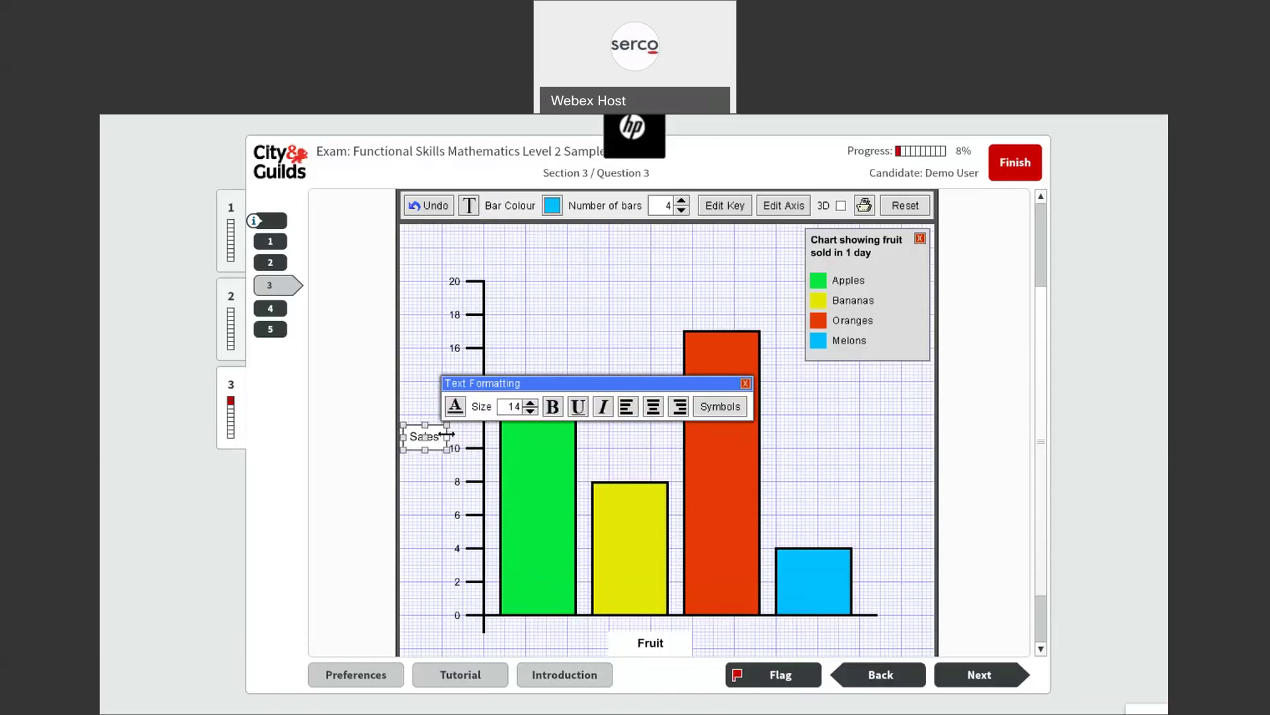
left_click(634, 307)
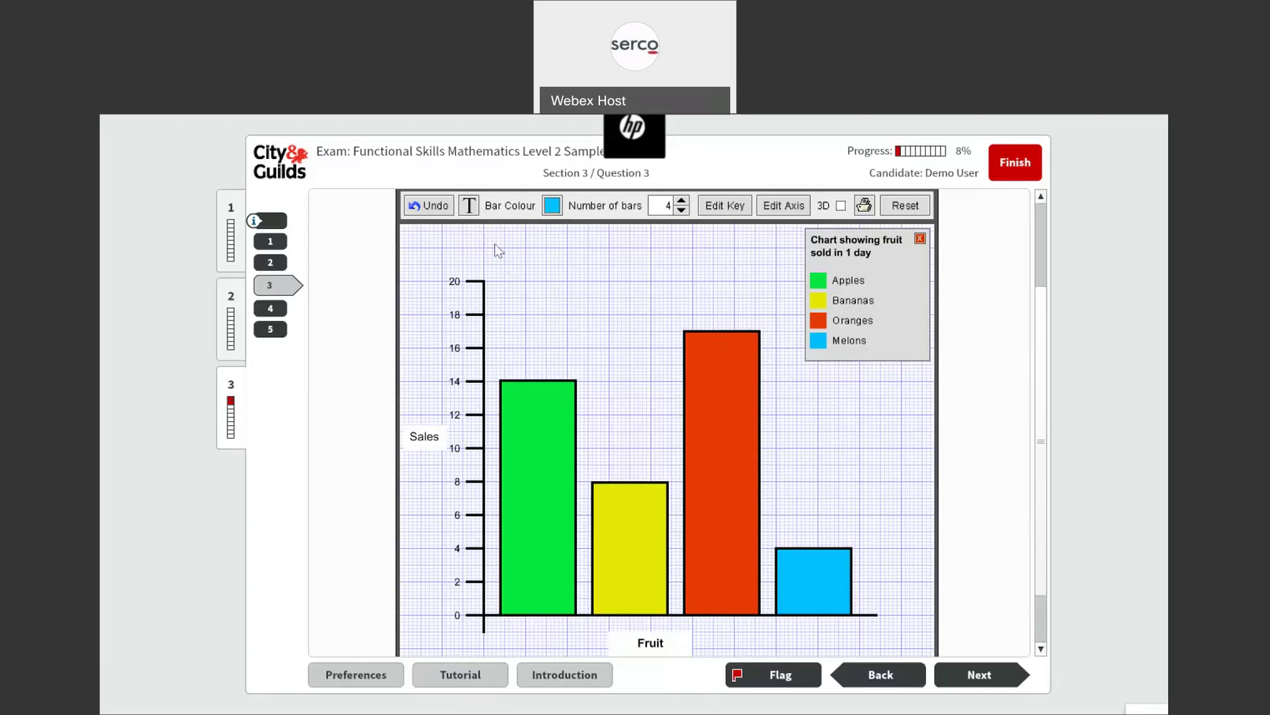
Add a '14' text label above the green Apples bar
left_click(469, 207)
left_click(519, 369)
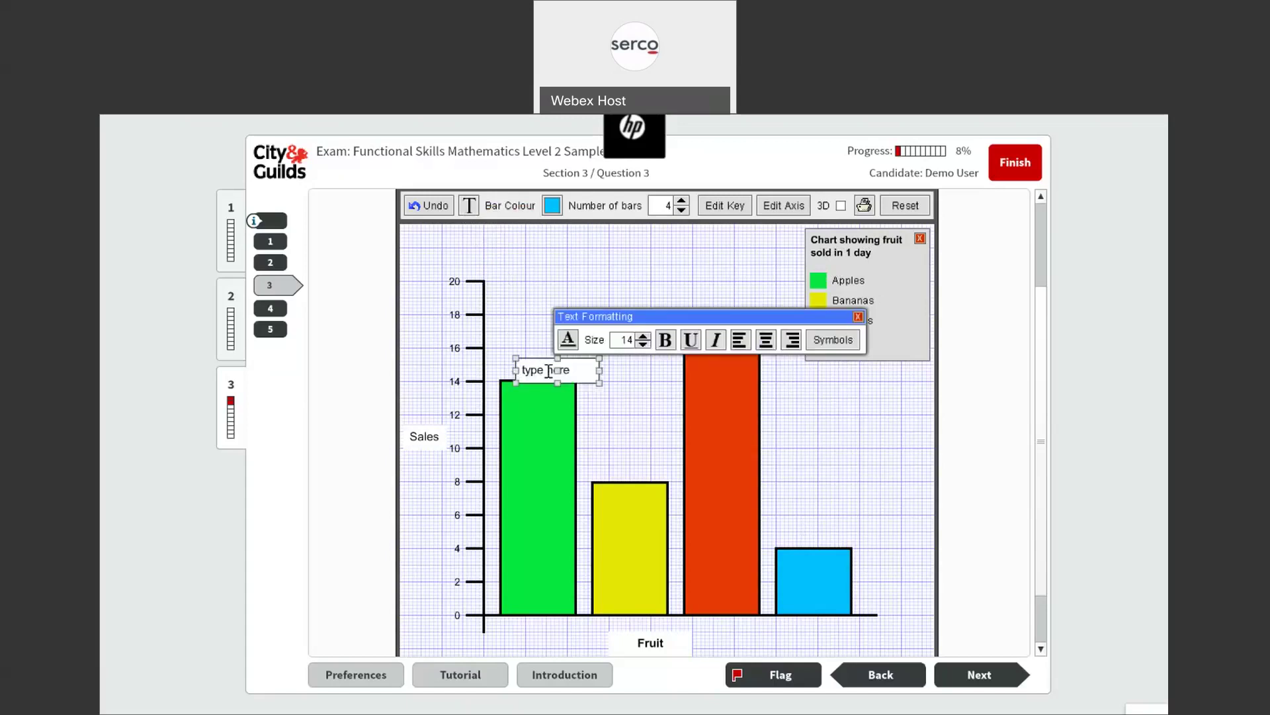
left_click_drag(571, 370, 506, 368)
type("14")
left_click_drag(599, 367, 537, 367)
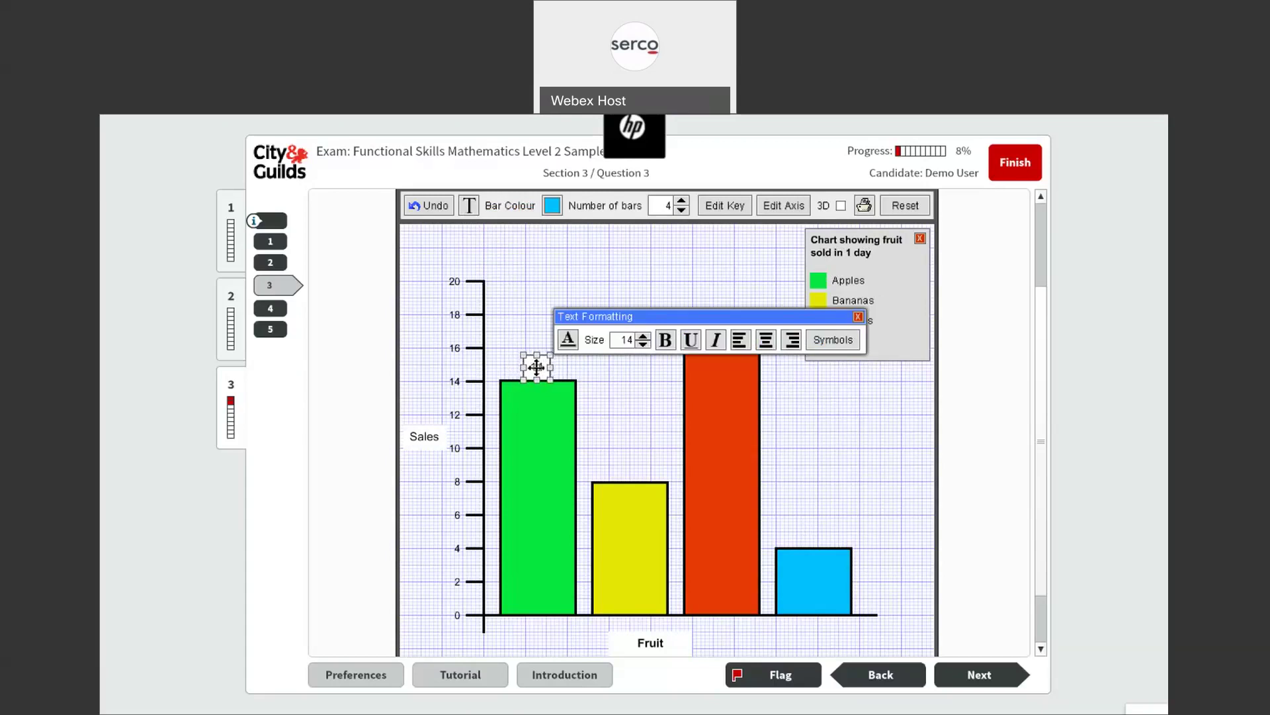
Add an '8' text label above the yellow Bananas bar
left_click(474, 209)
left_click(616, 471)
triple_click(653, 471)
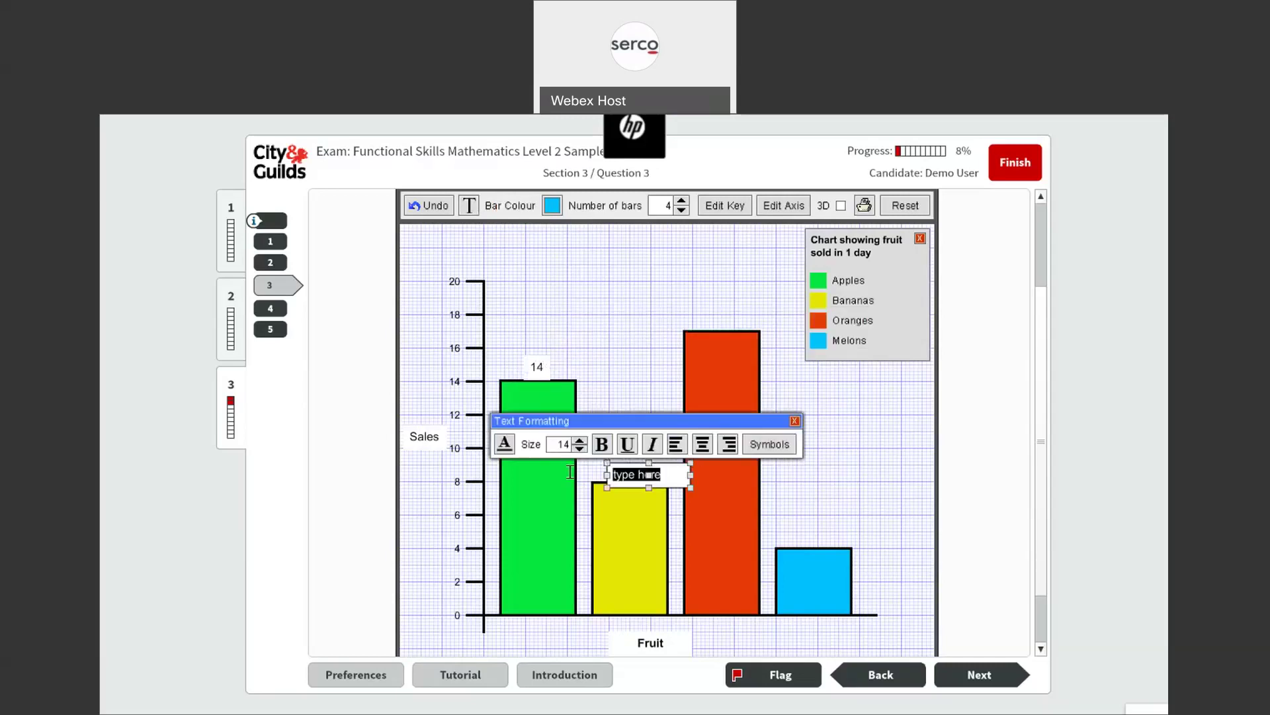
type("8")
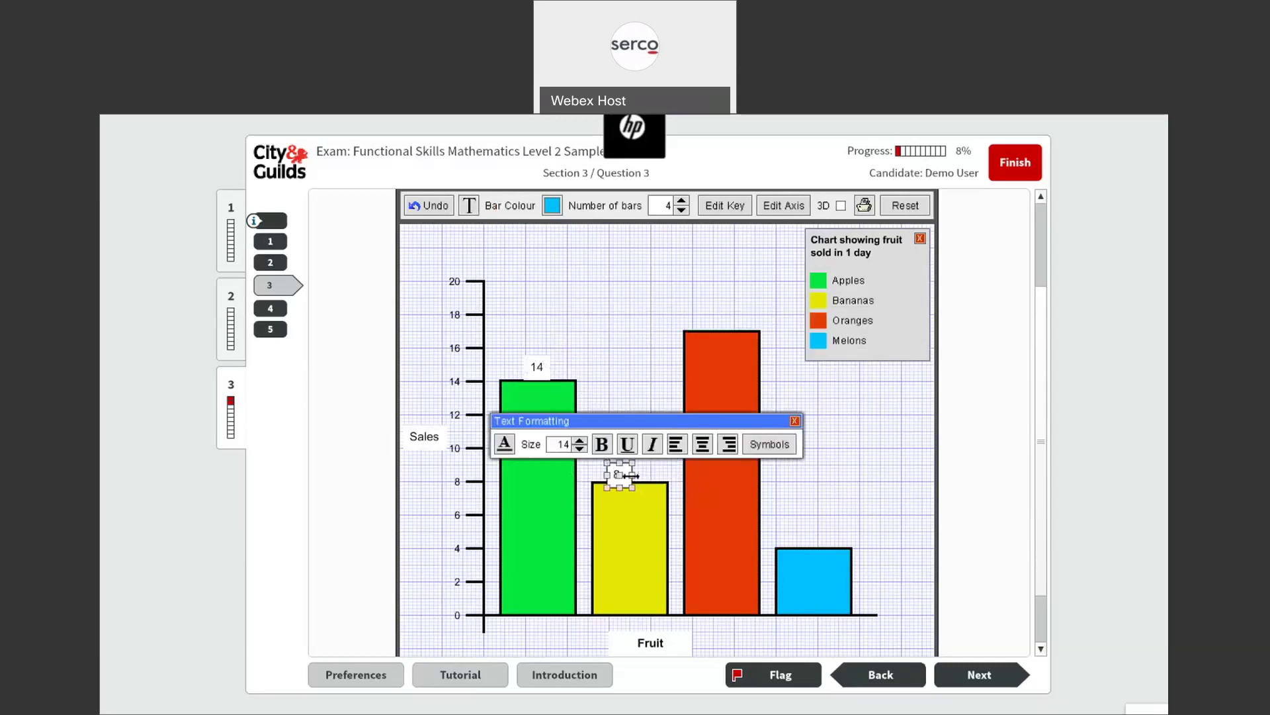
left_click(615, 480)
left_click(615, 477)
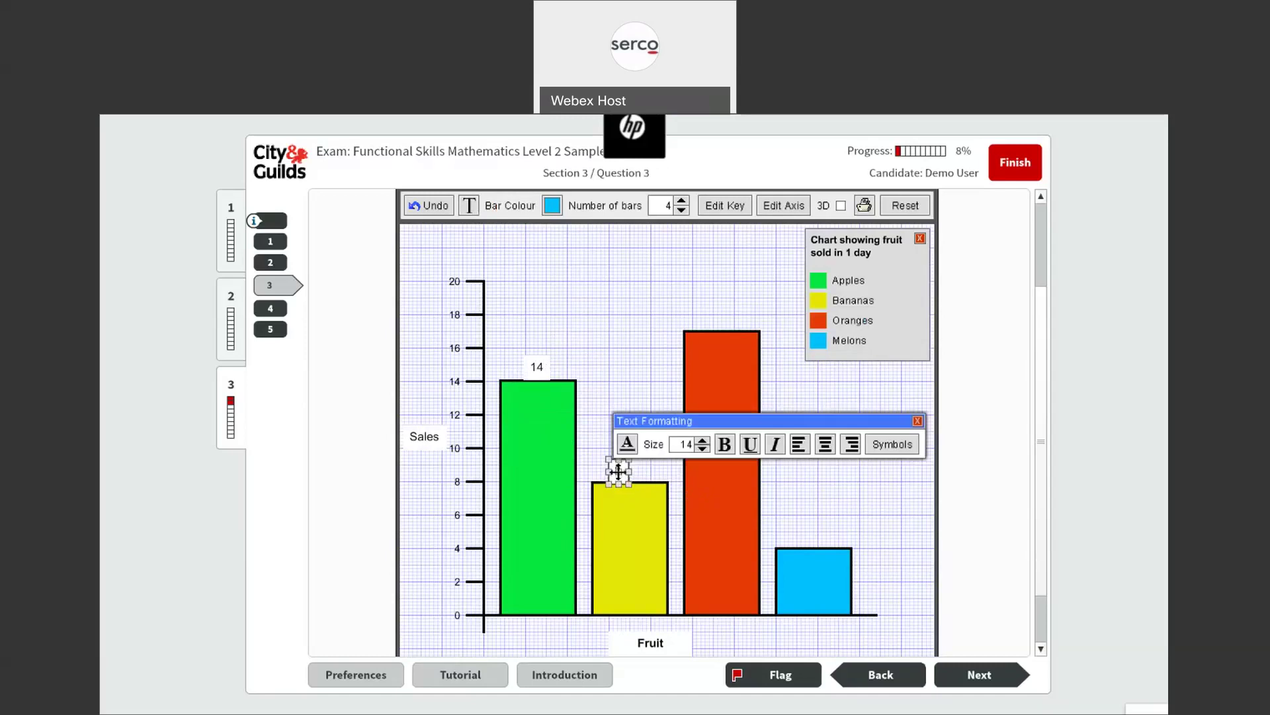
left_click(614, 340)
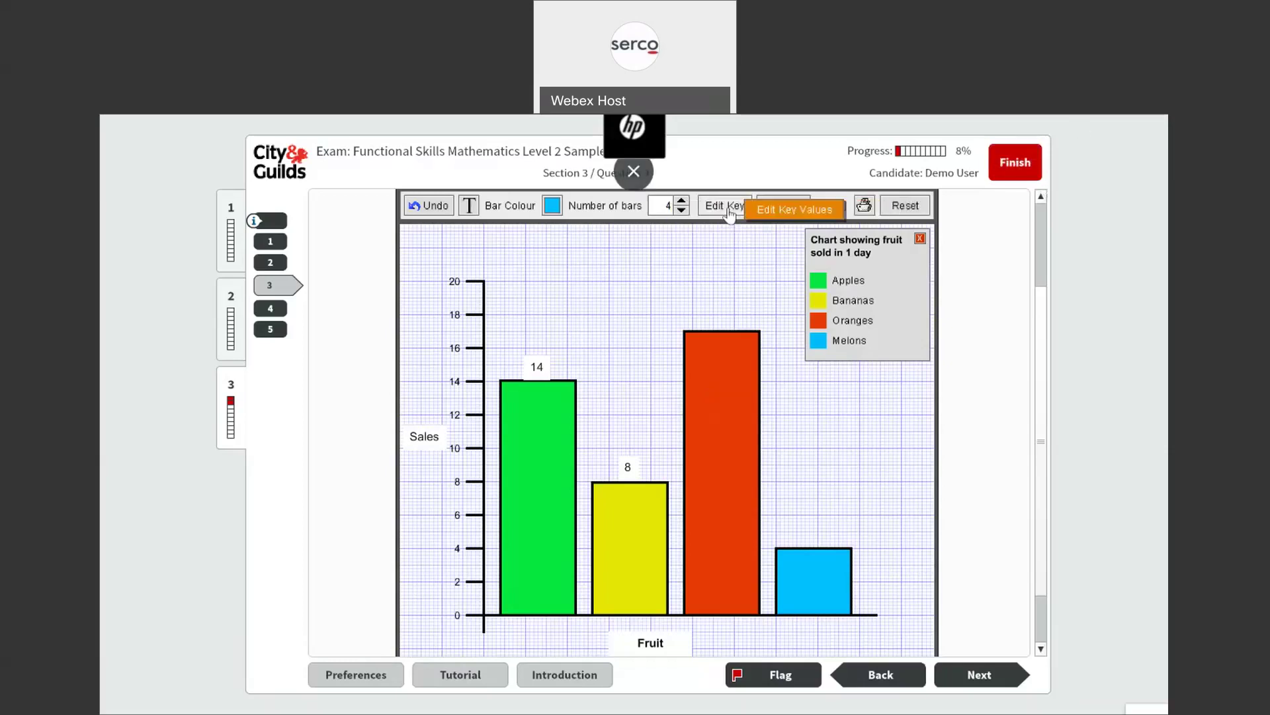
Open and close the axis and key settings without making changes
left_click(785, 207)
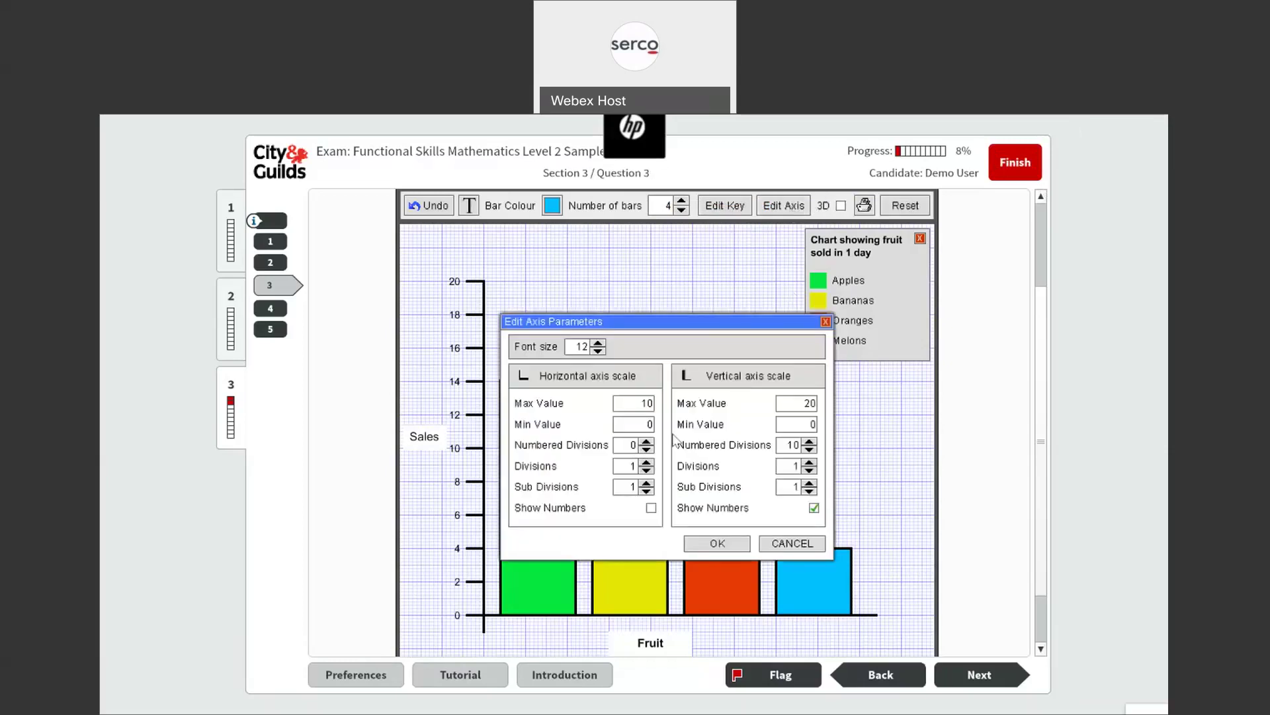
left_click(782, 541)
left_click(714, 210)
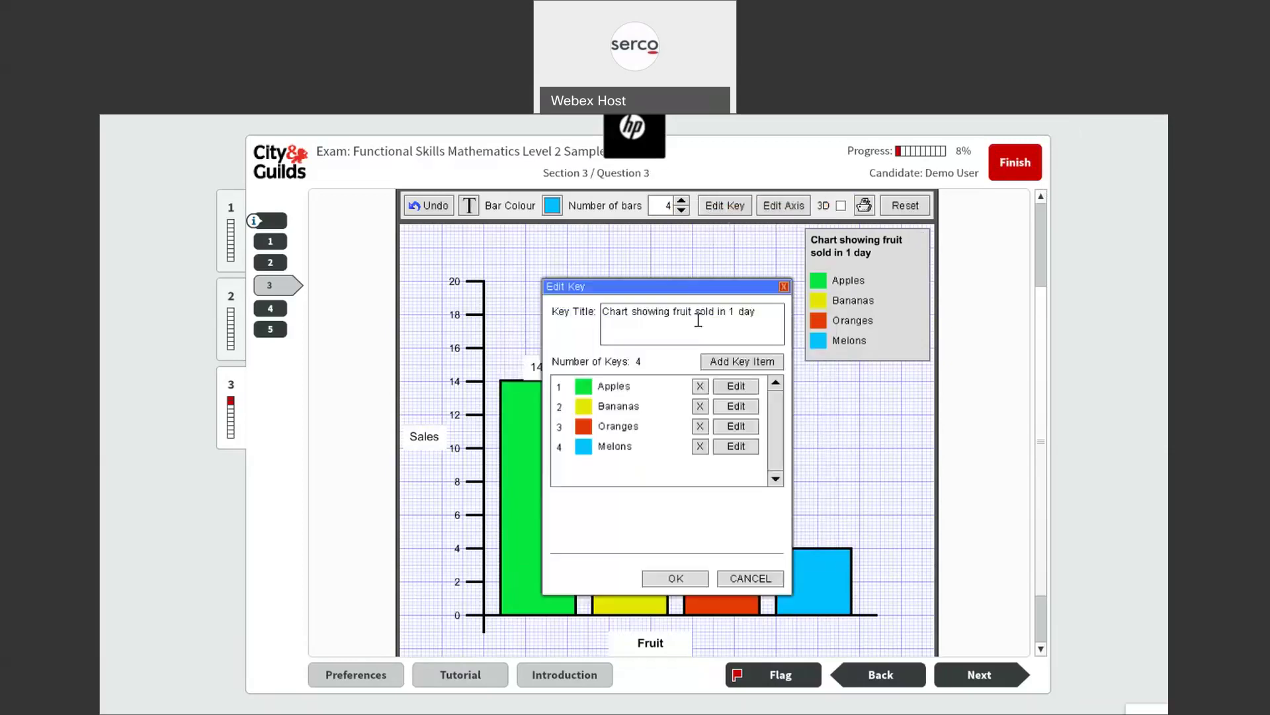
left_click(784, 287)
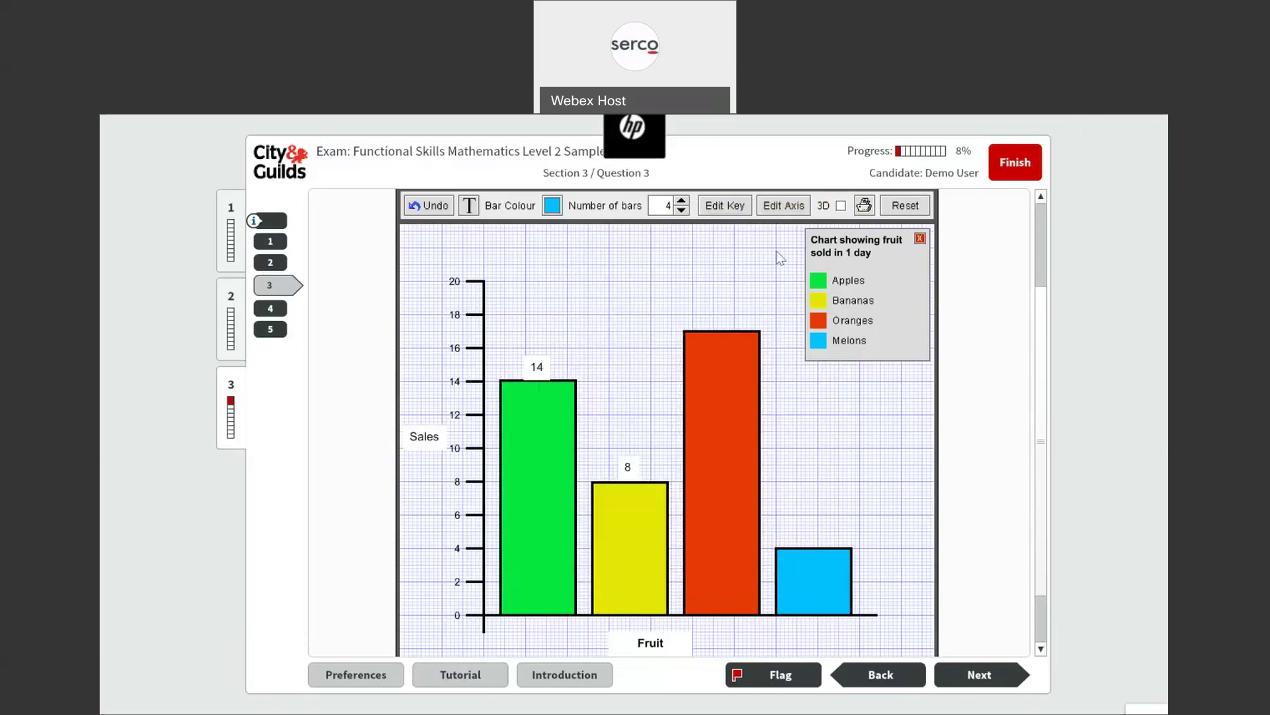
Review the 0–20 vertical axis with 10 divisions, then reset and delete the graph
left_click(770, 210)
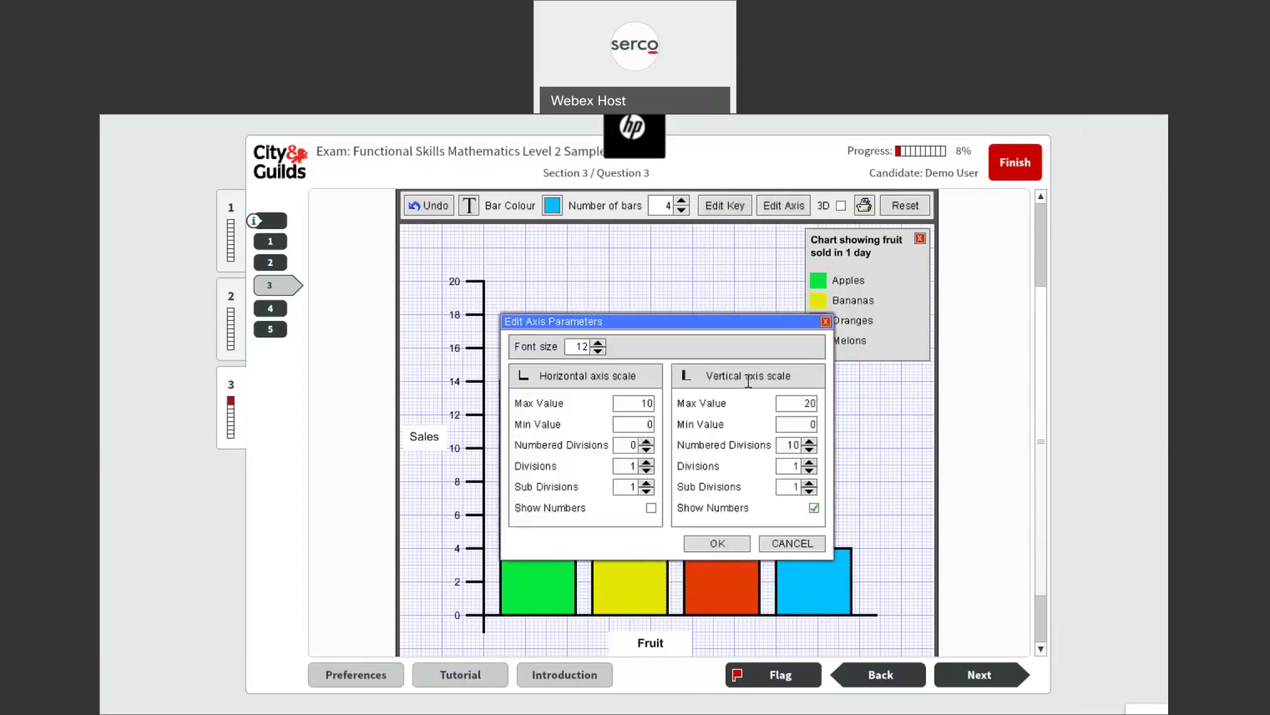
left_click_drag(800, 375, 706, 375)
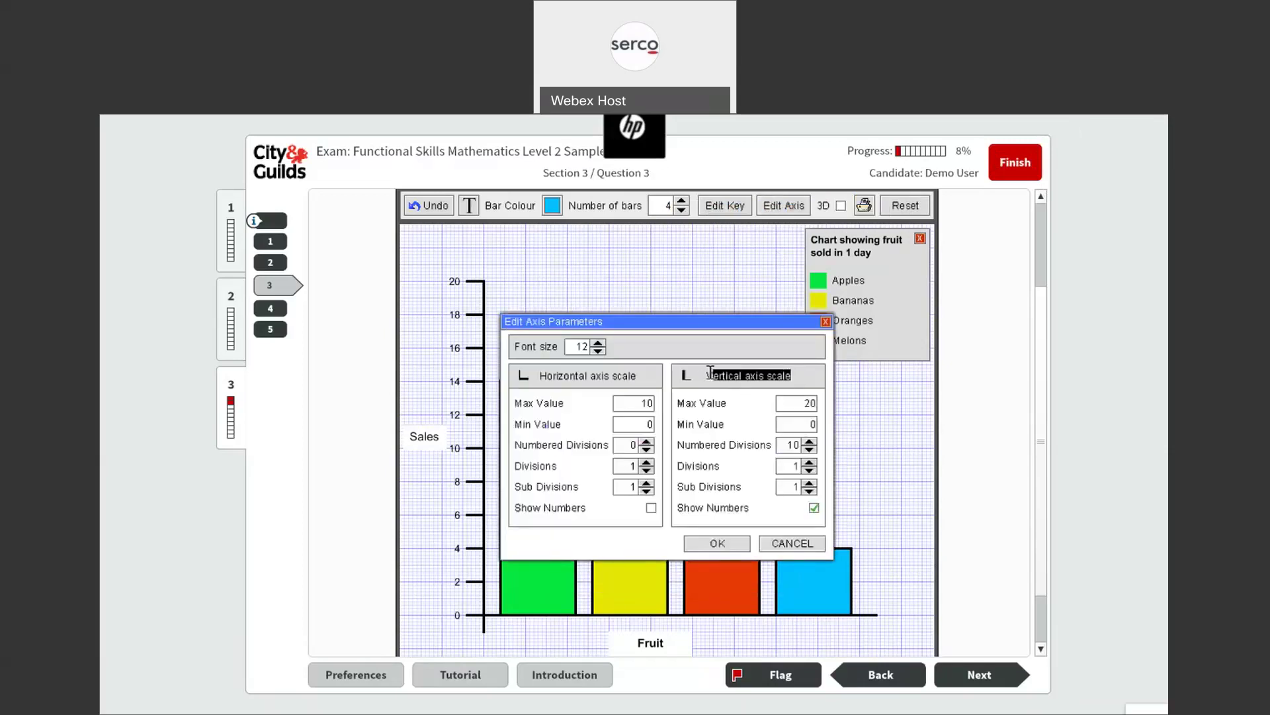
left_click(721, 375)
left_click_drag(790, 403, 851, 408)
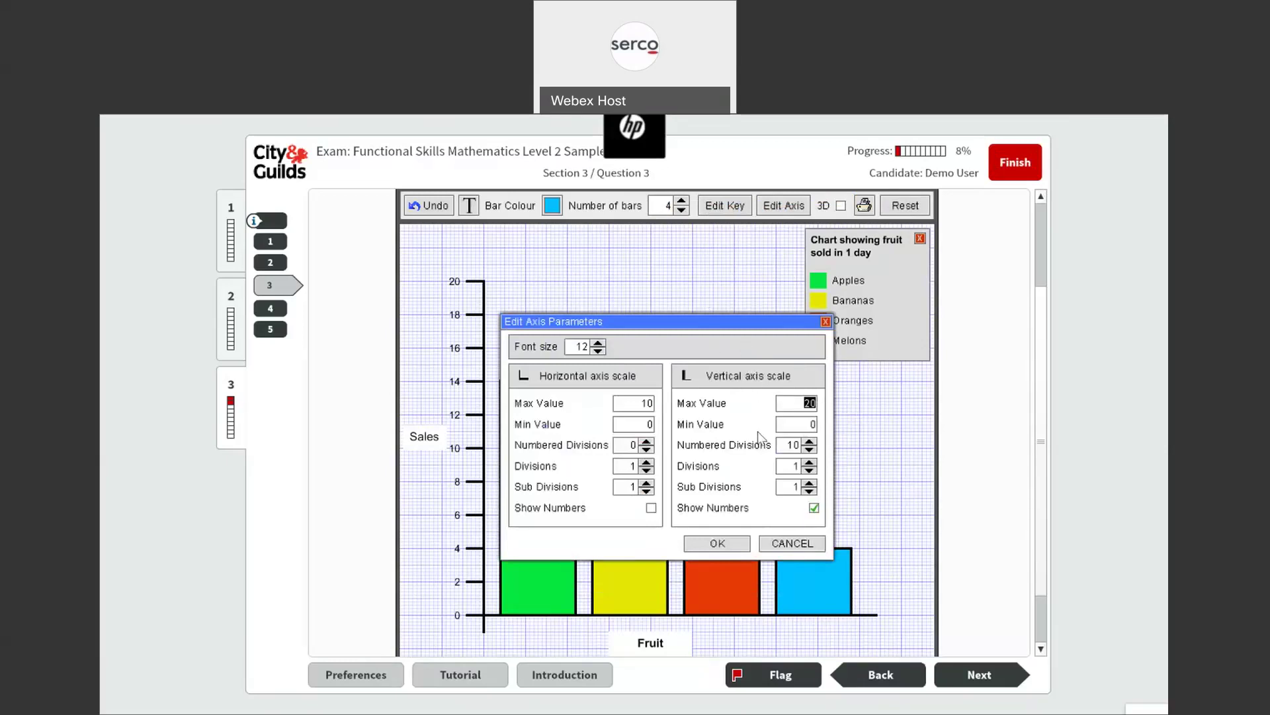
left_click_drag(800, 422, 833, 421)
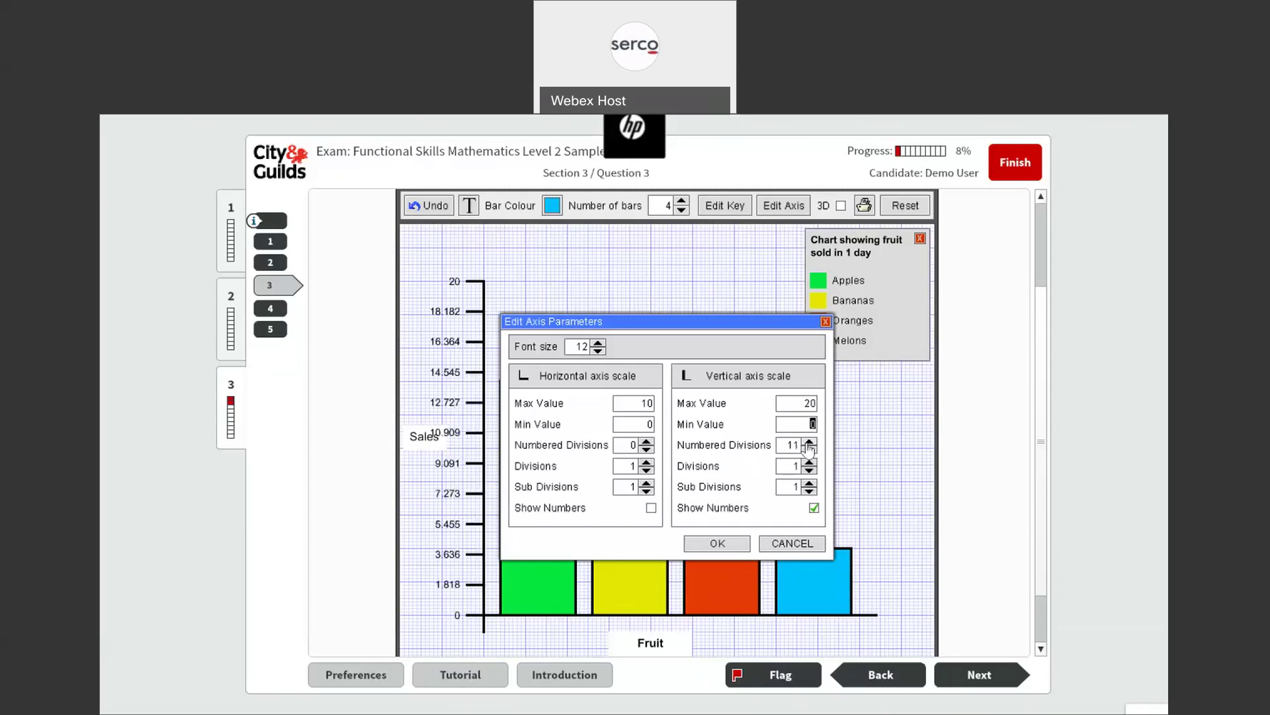
left_click(810, 450)
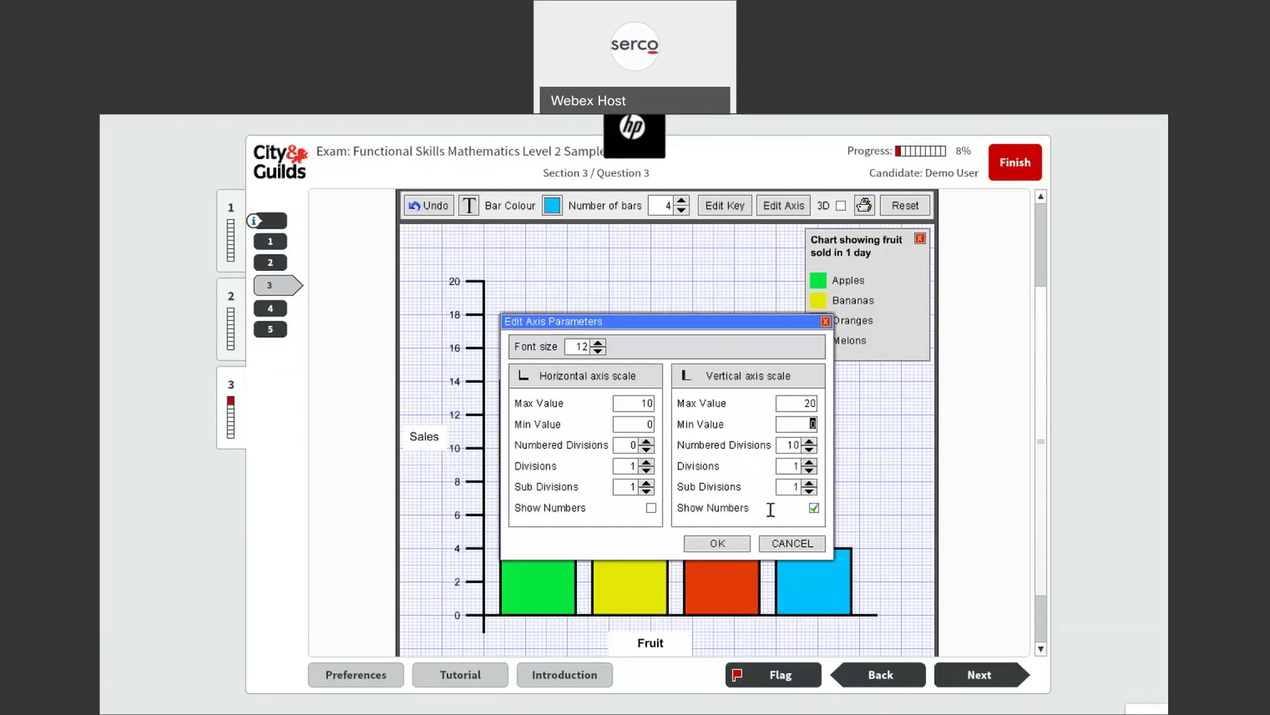
left_click(814, 508)
left_click(814, 508)
left_click(725, 547)
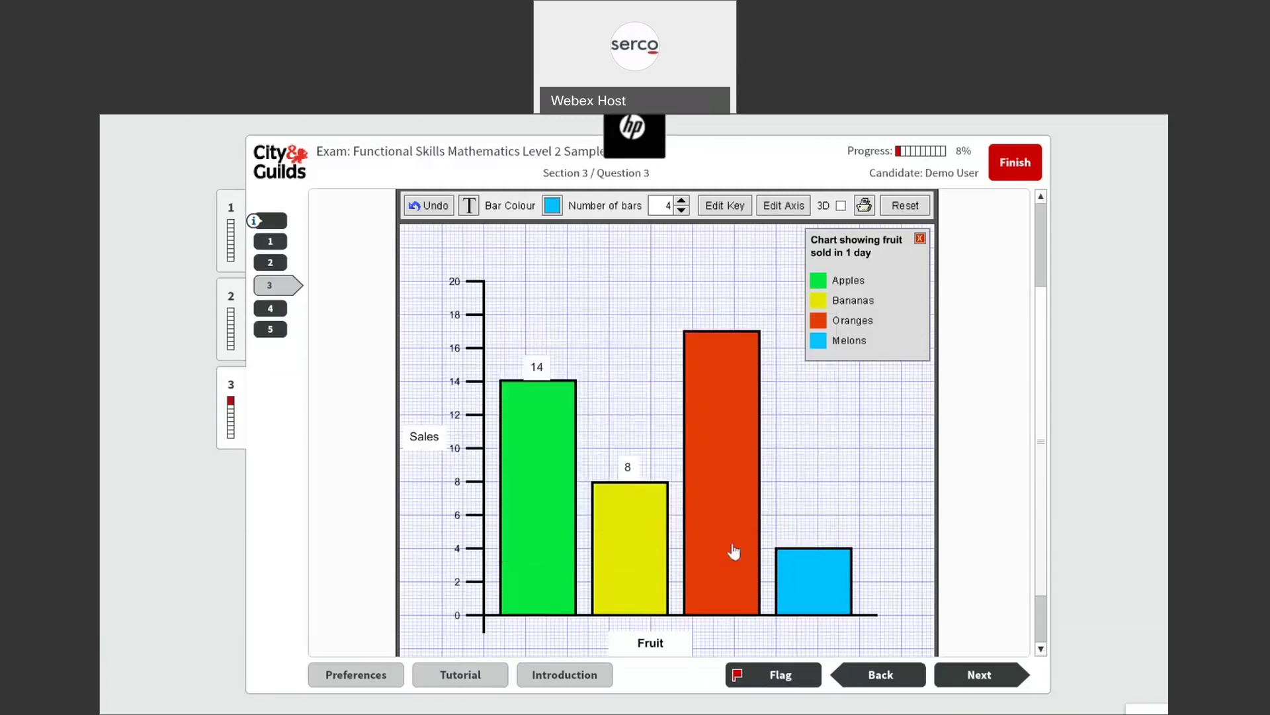
left_click(906, 206)
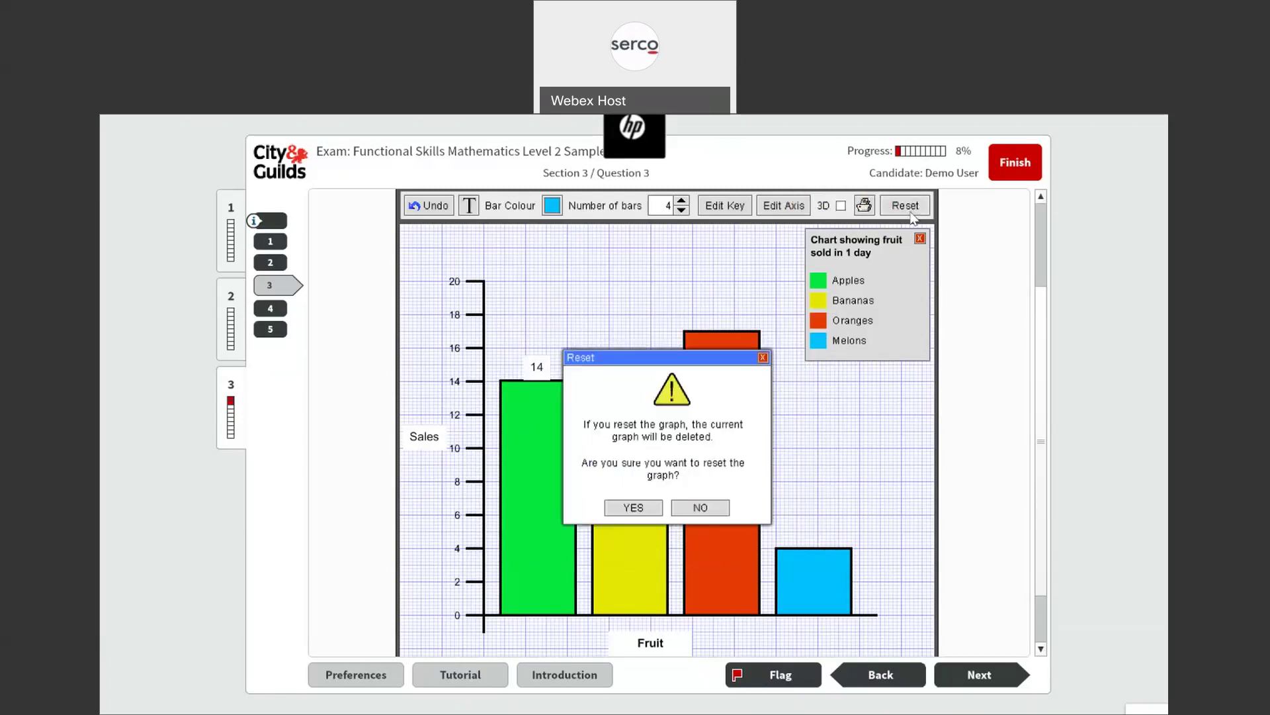
left_click(633, 509)
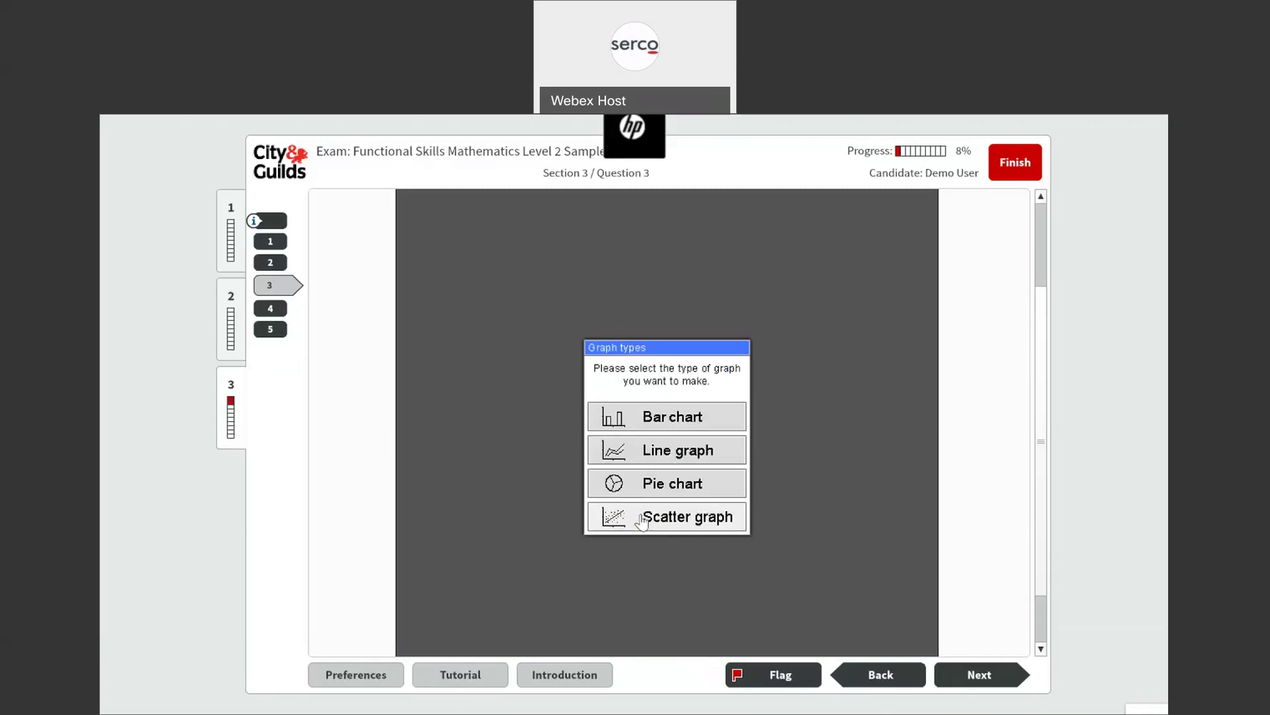
Start a new line graph and close its key settings unchanged
left_click(693, 456)
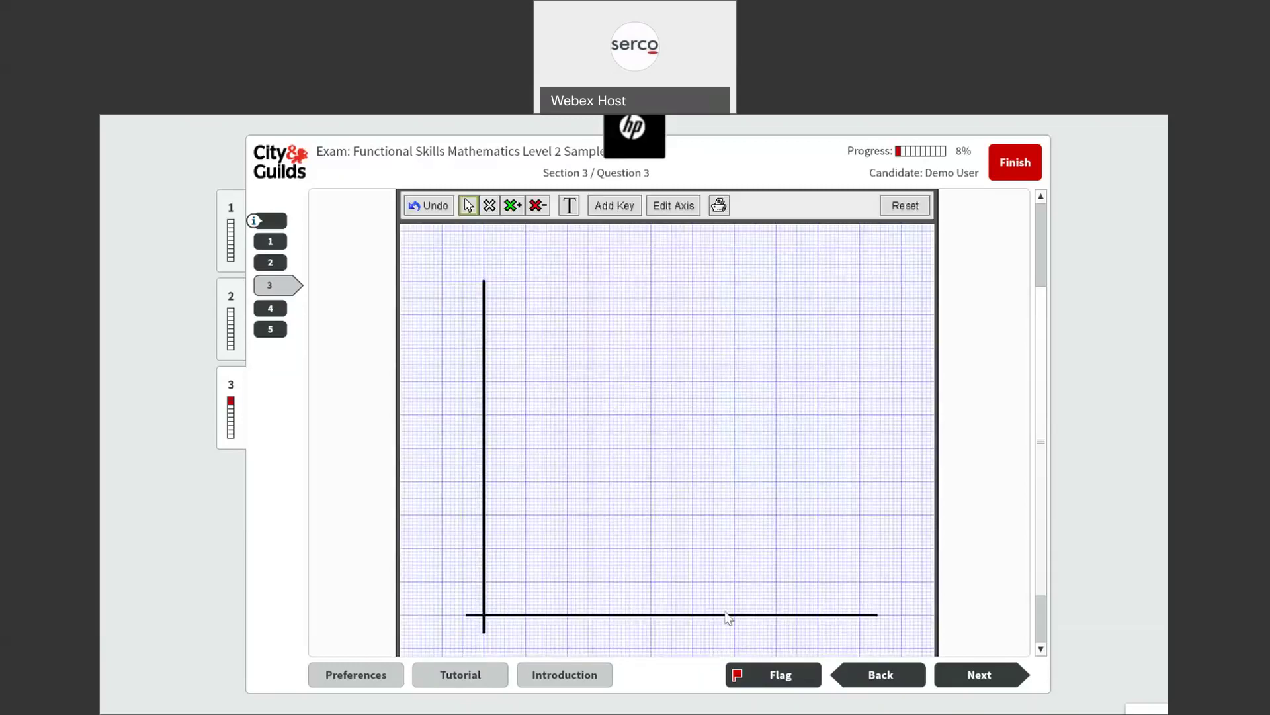
left_click(629, 206)
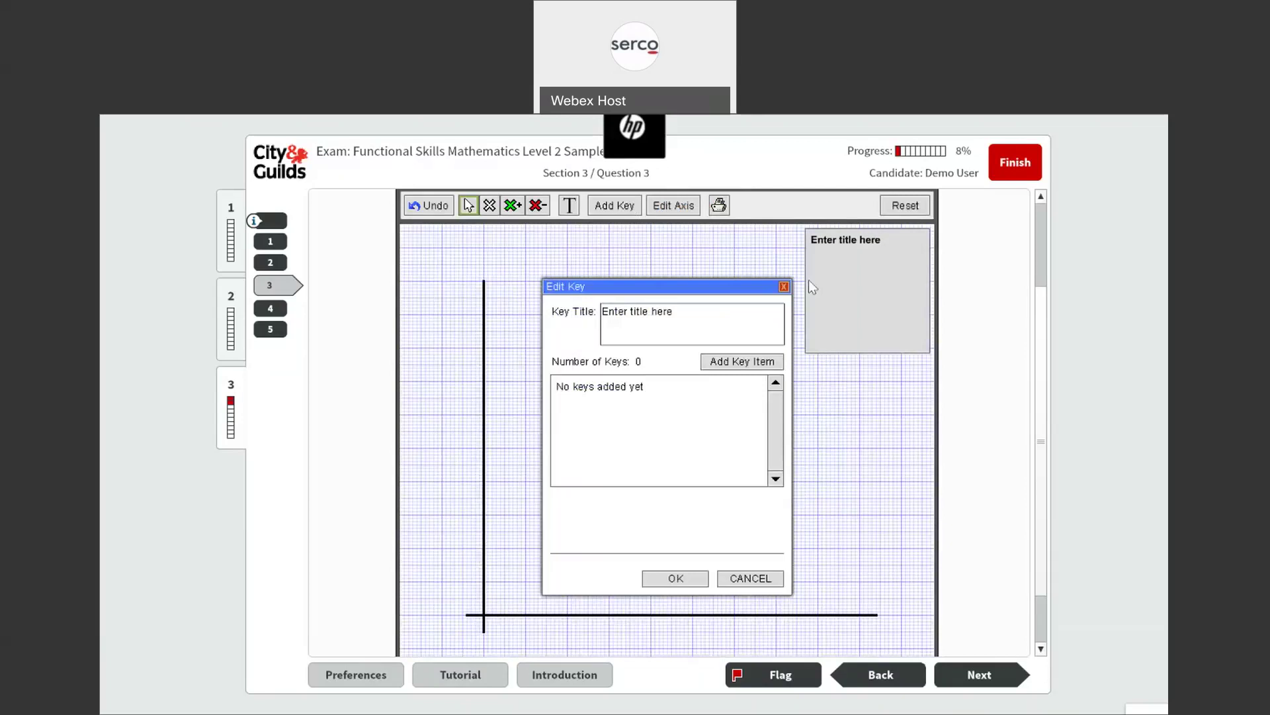
left_click(783, 287)
Show vertical-axis numbers with 5 numbered divisions, giving 0 to 10 in steps of 2
left_click(674, 205)
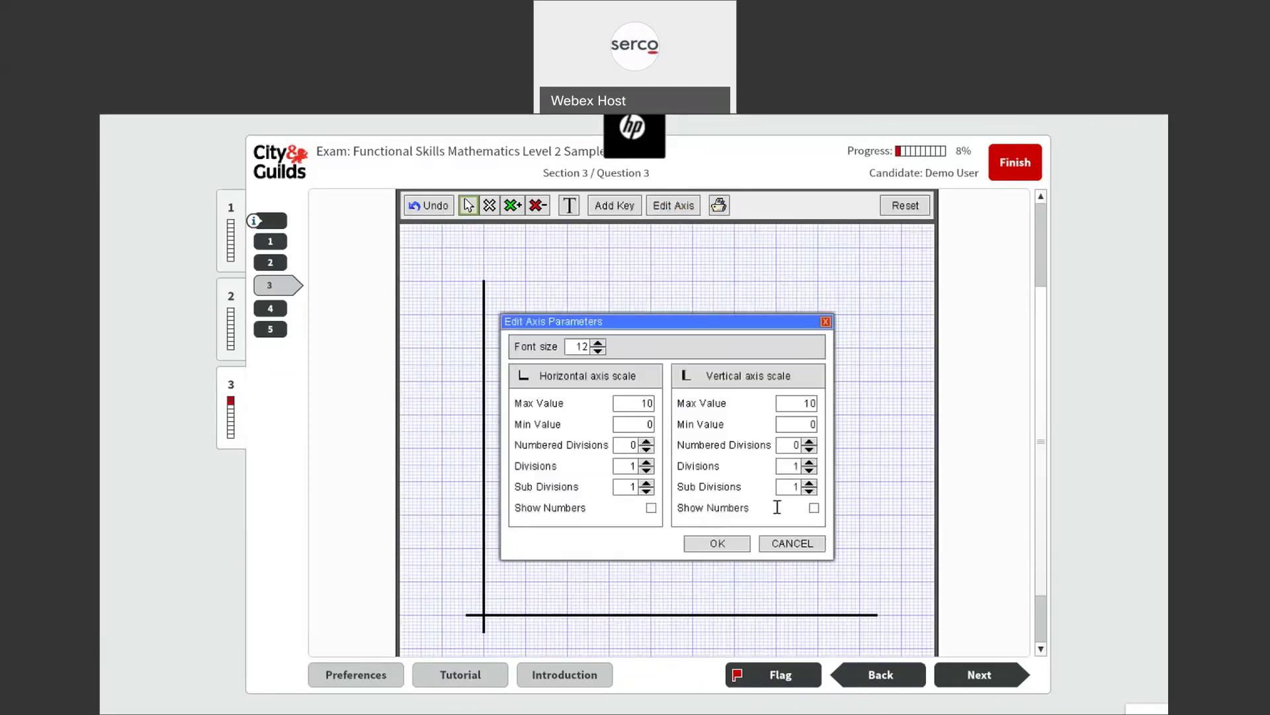
left_click(814, 509)
left_click(809, 442)
left_click(809, 441)
left_click(810, 441)
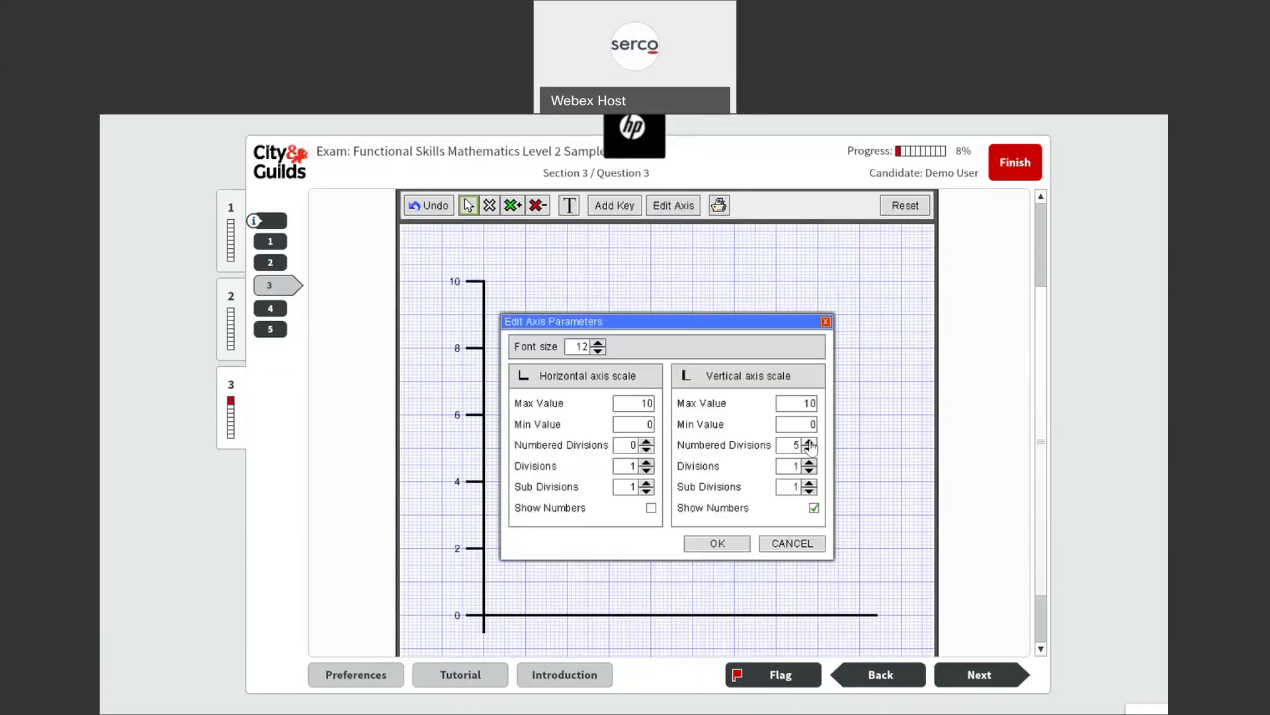
left_click(810, 441)
left_click(810, 442)
left_click(809, 449)
left_click(718, 543)
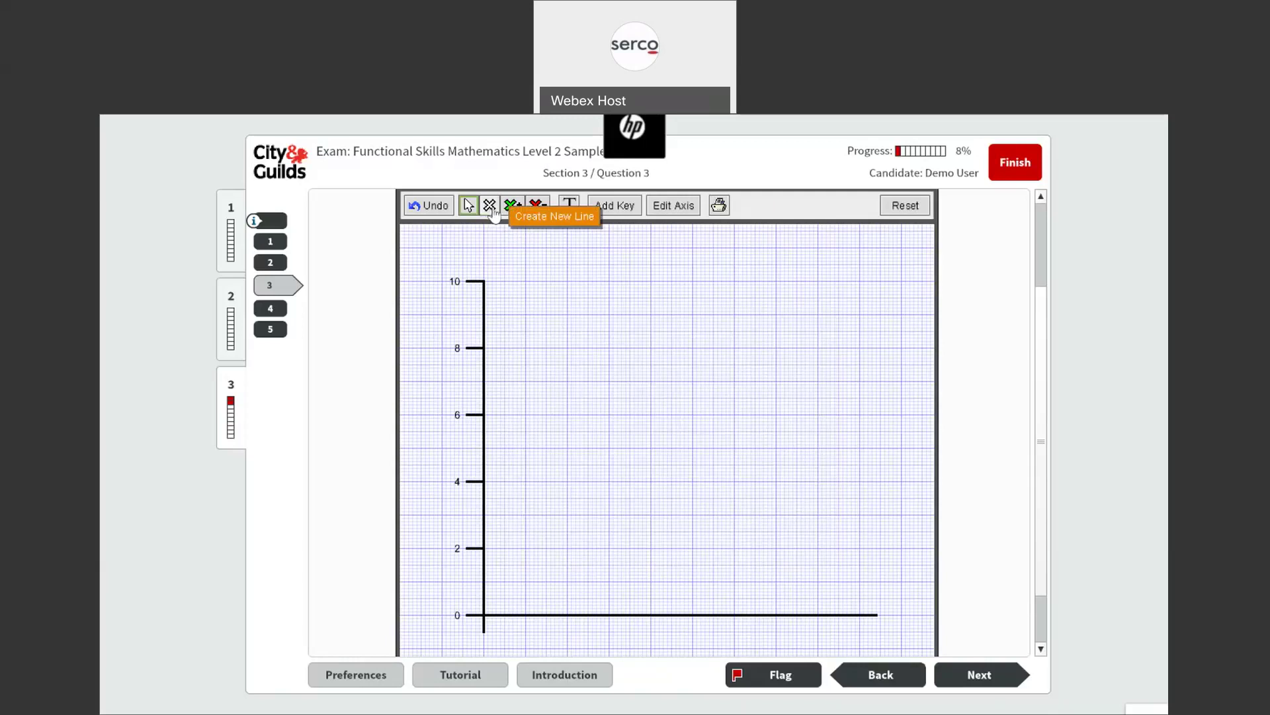
Plot a new line through points 4, 5, 7, 7, 6, 8, 8 and 7
left_click(491, 206)
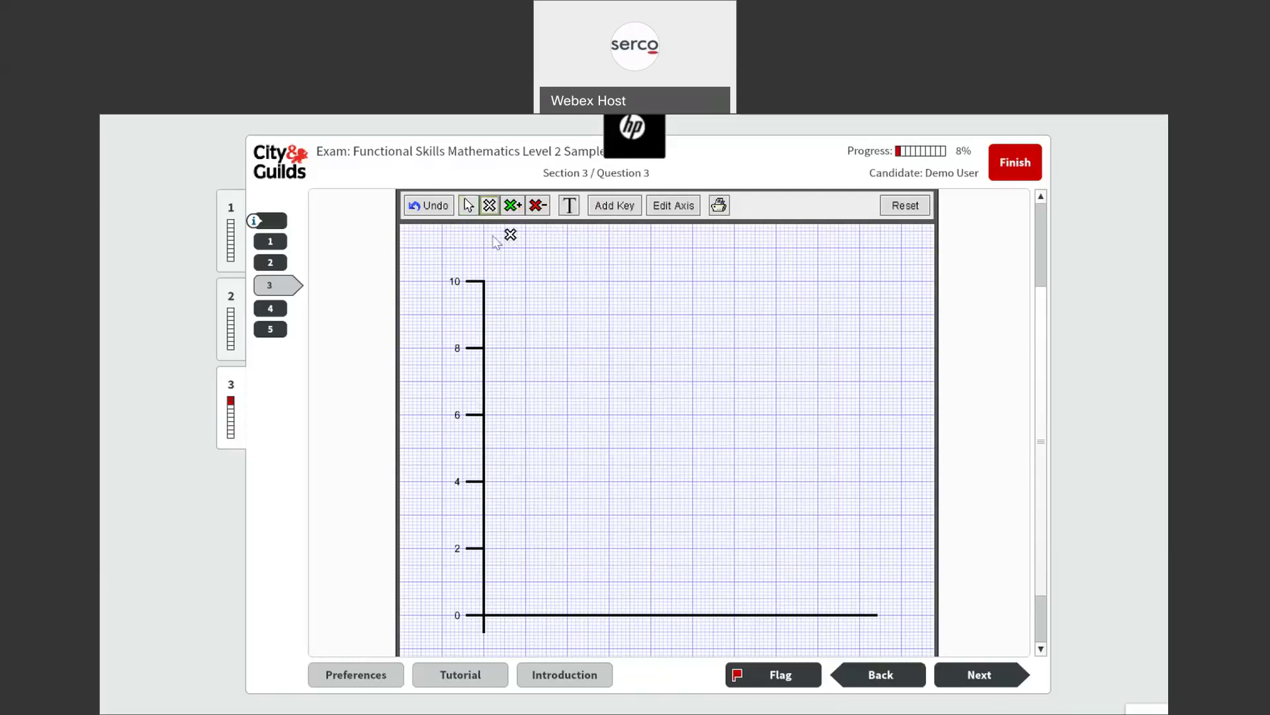
left_click(526, 488)
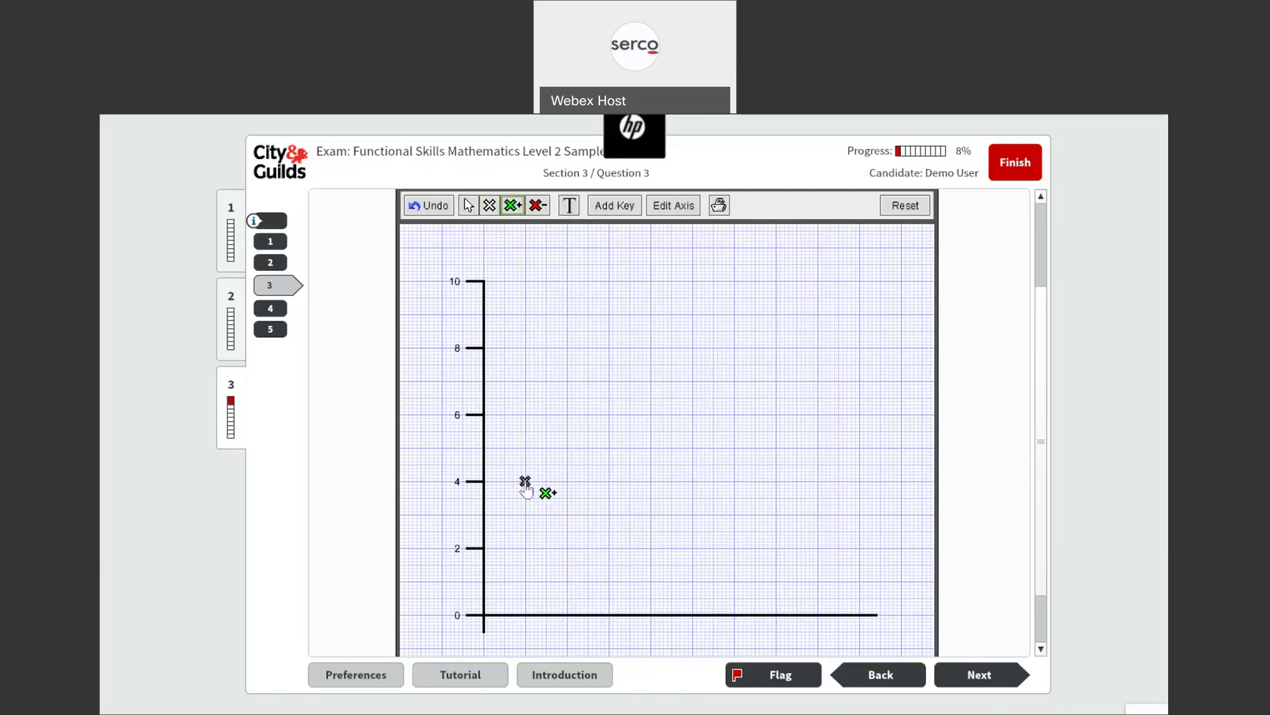
left_click(567, 448)
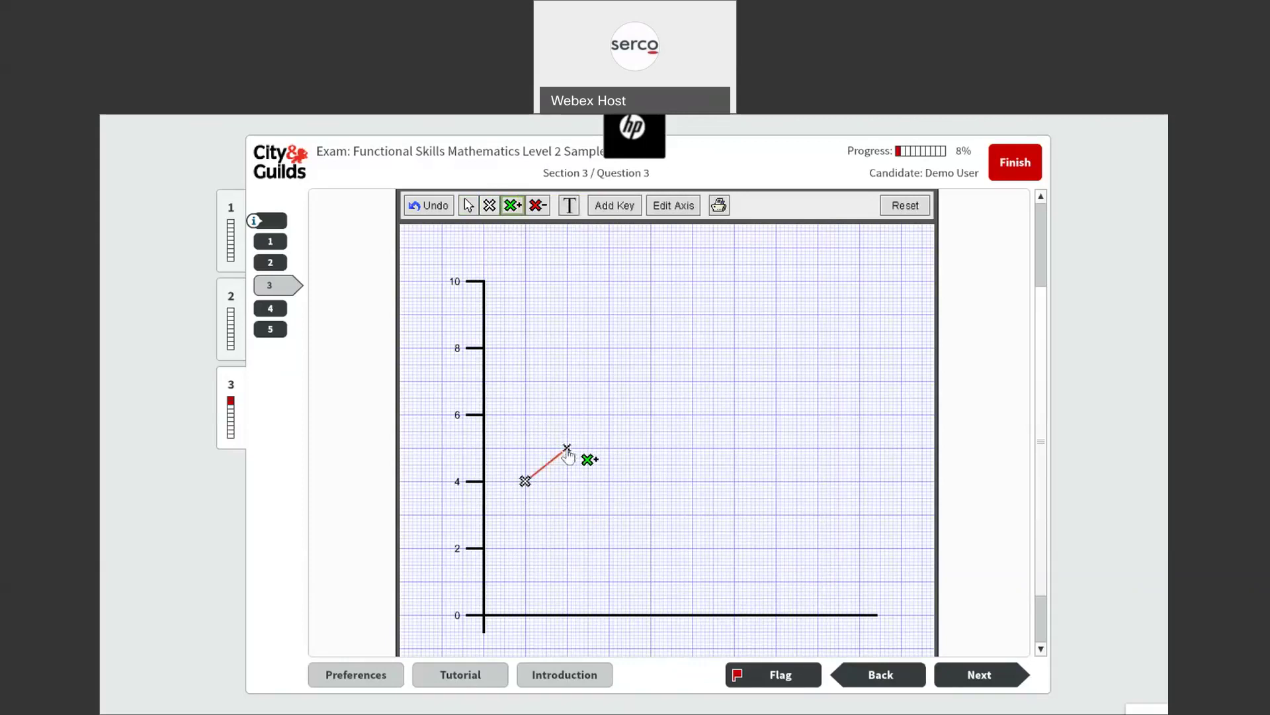
left_click(606, 381)
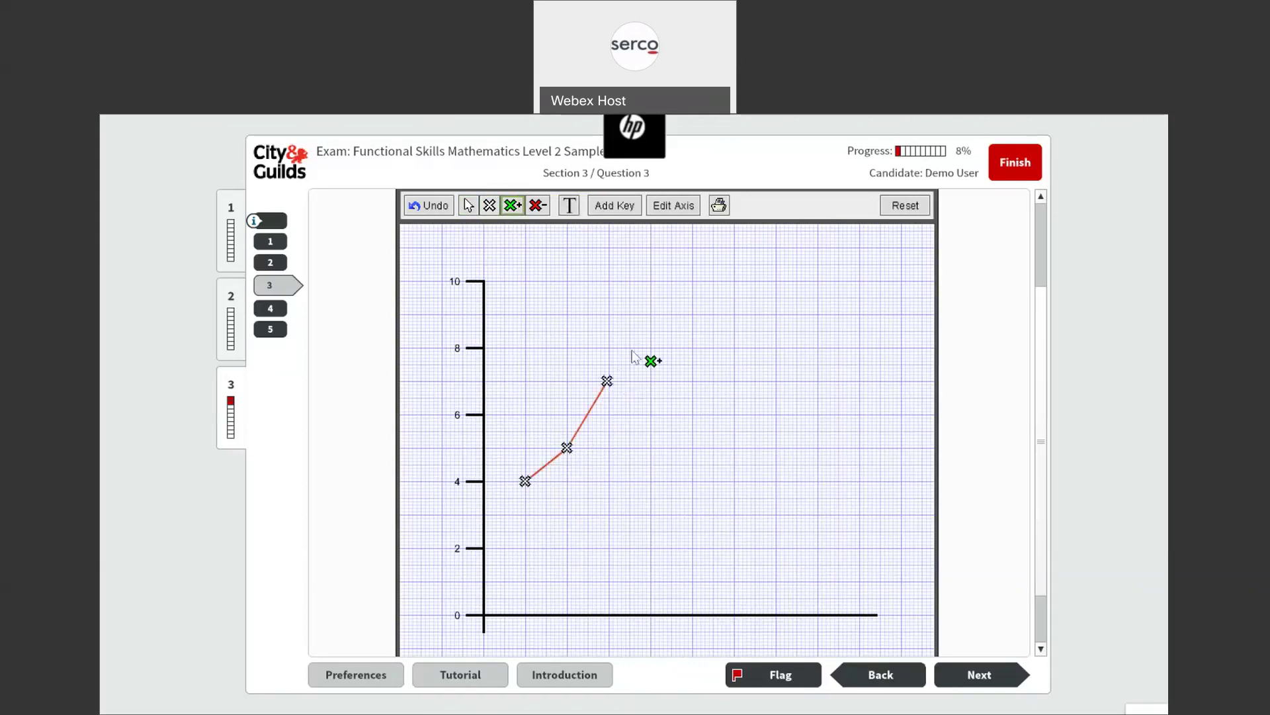
left_click(650, 381)
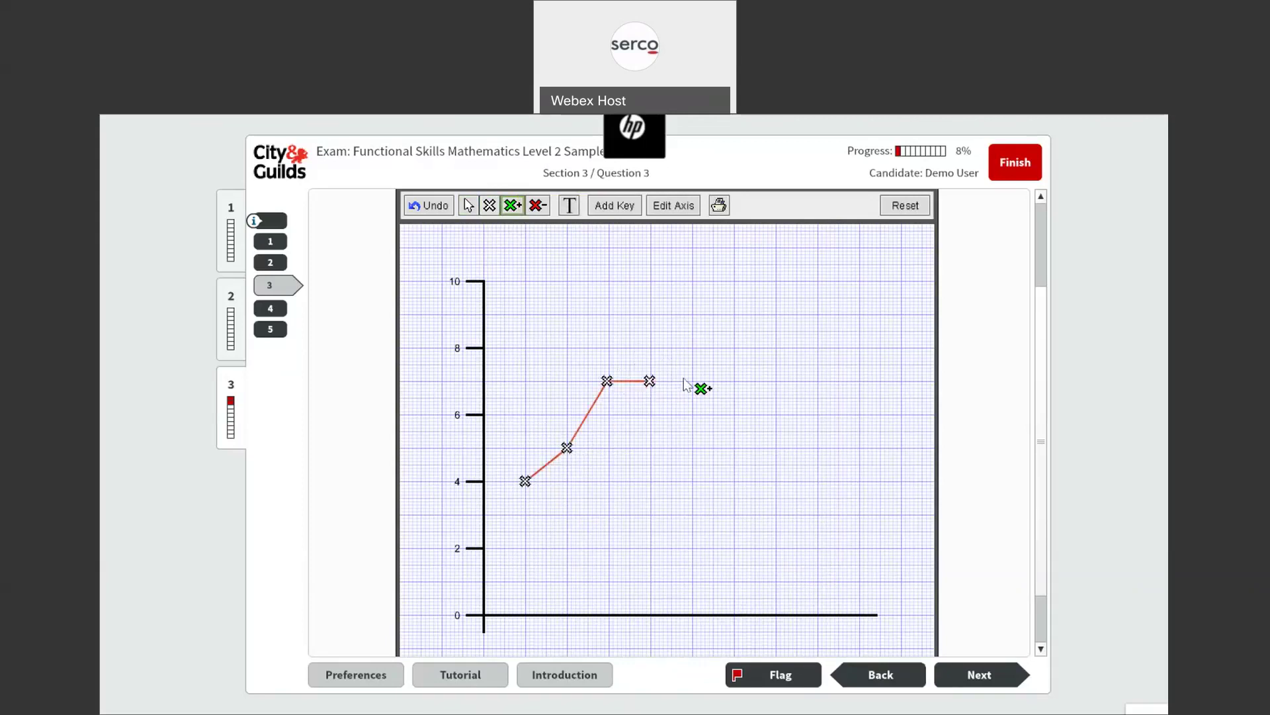
left_click(692, 413)
left_click(734, 350)
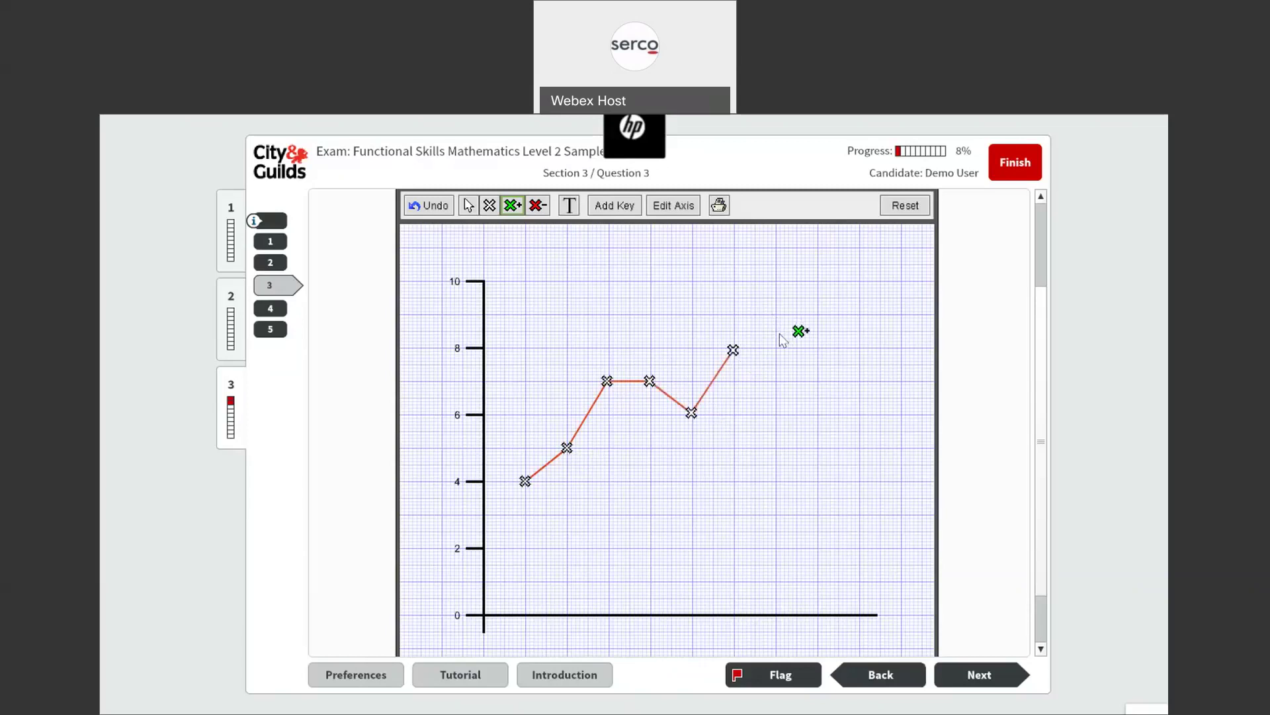
left_click(775, 348)
left_click(816, 381)
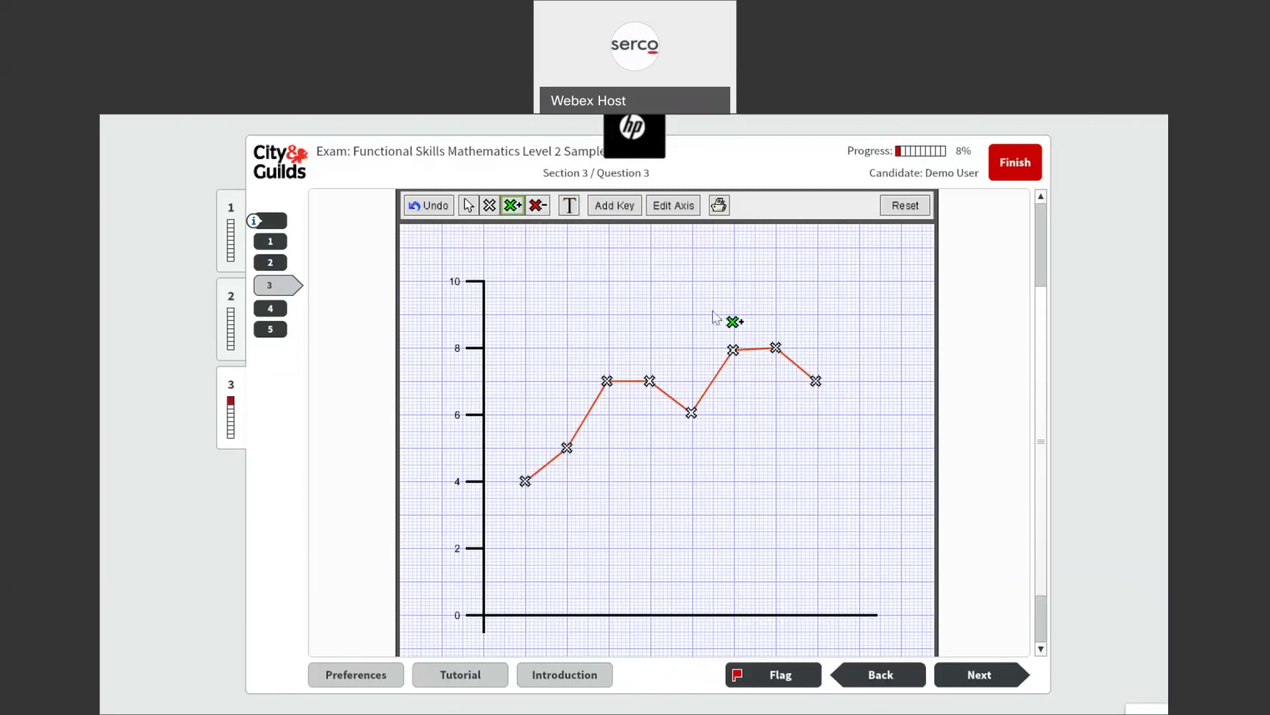
Remove the stray extra point added between the two points at 8
left_click(752, 347)
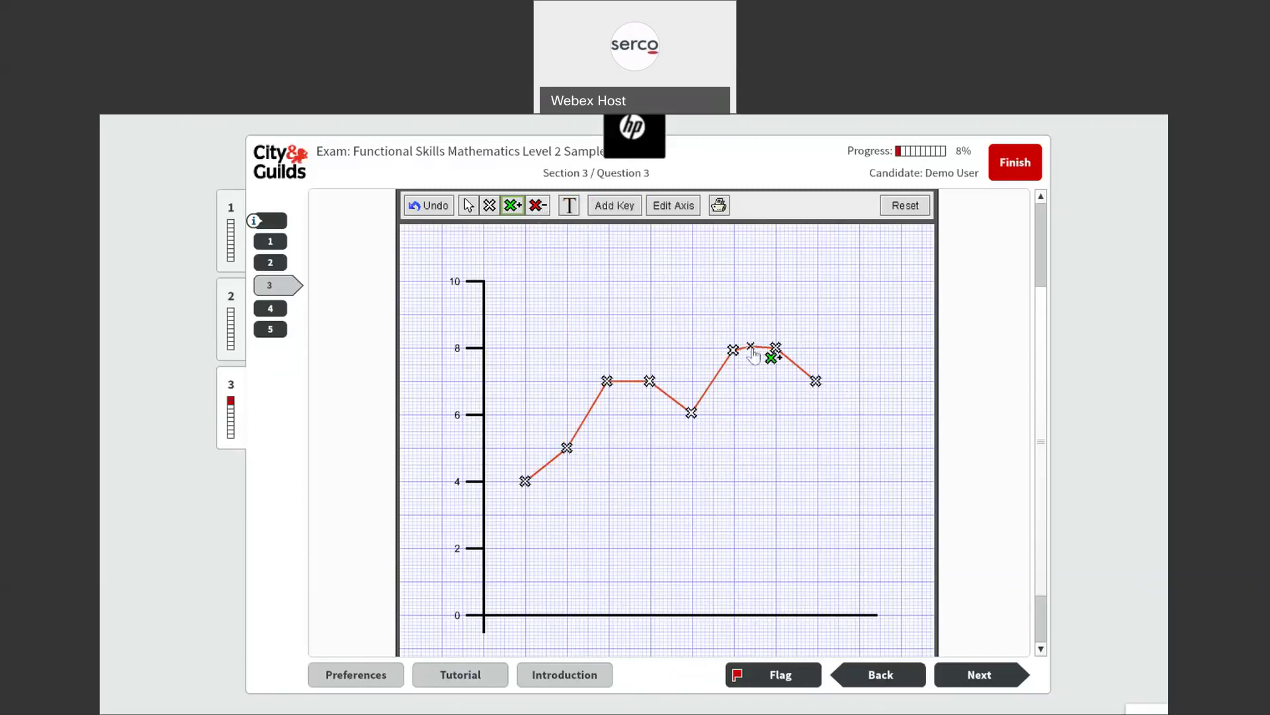
left_click(536, 206)
left_click(752, 348)
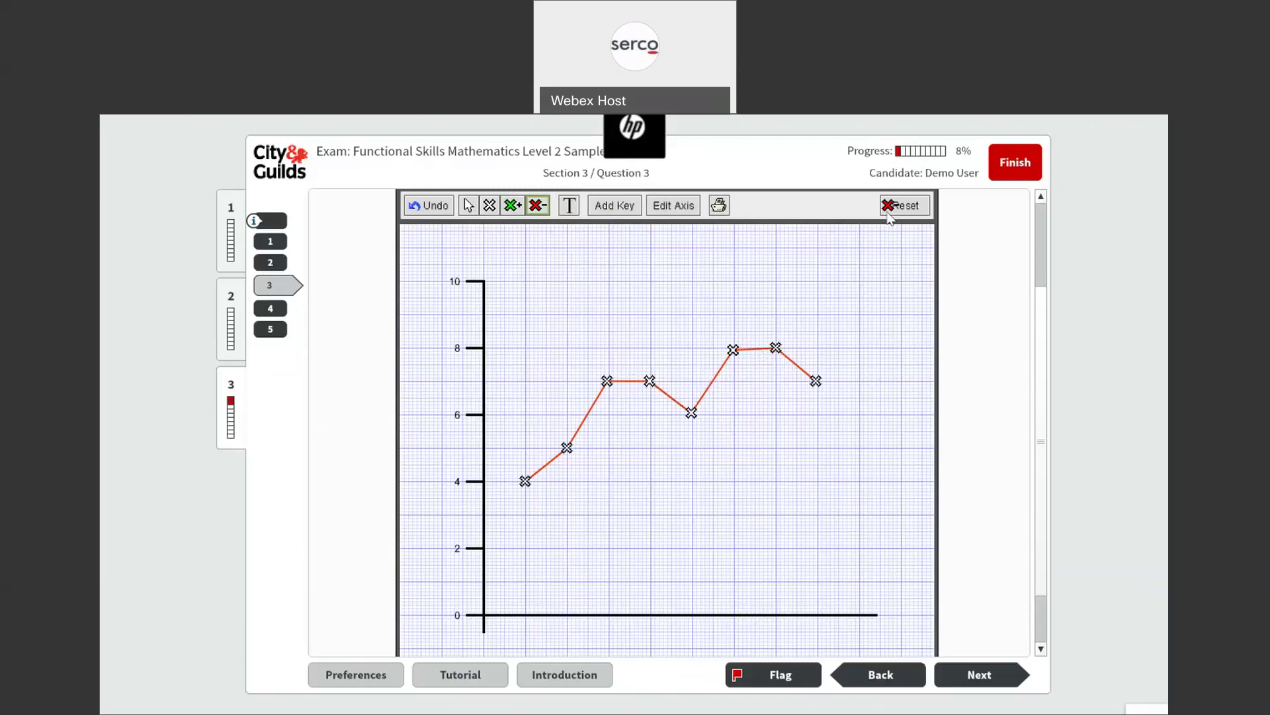
Clear the line graph and start a new scatter graph
left_click(905, 205)
left_click(634, 513)
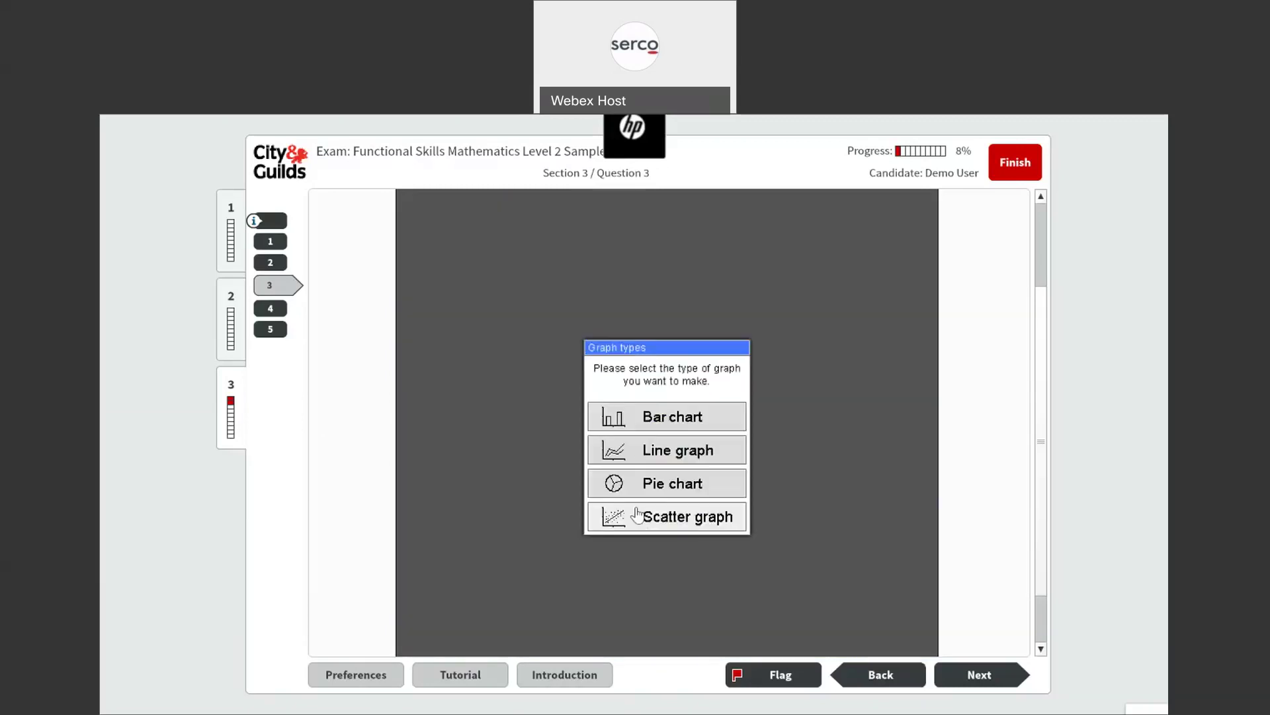
left_click(703, 520)
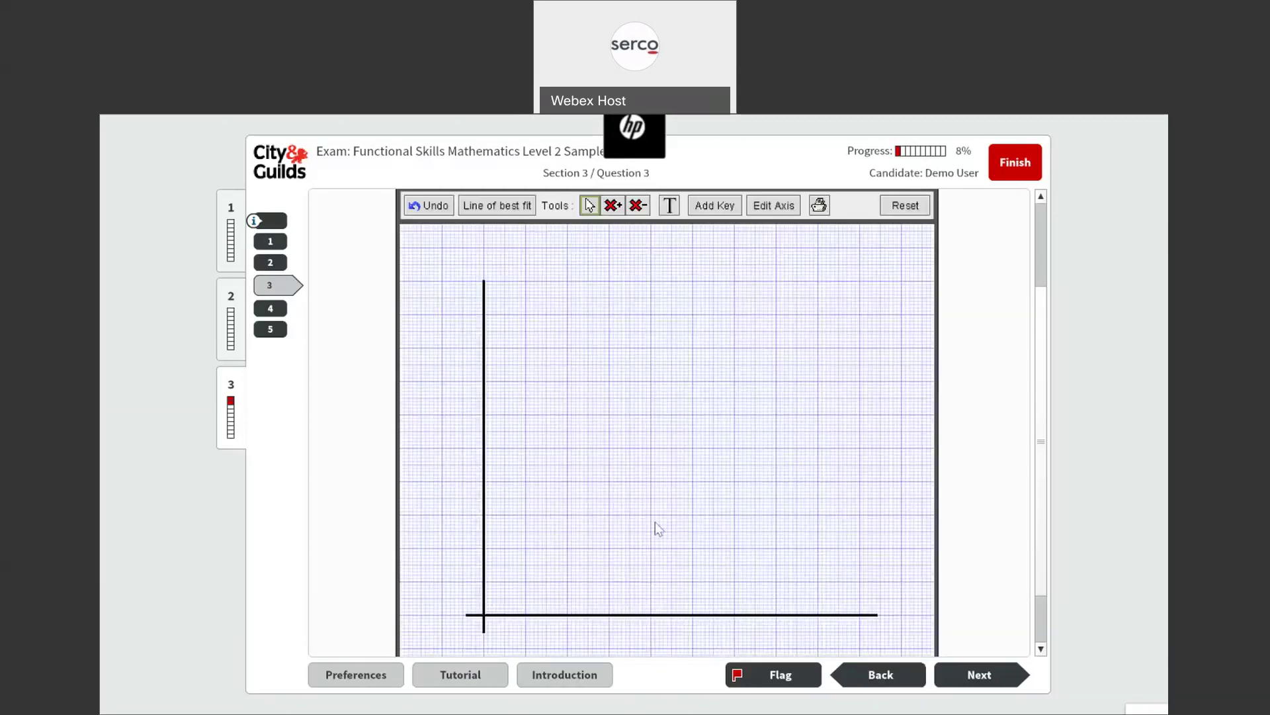
Plot fourteen scatter points rising from lower left to upper right
left_click(613, 206)
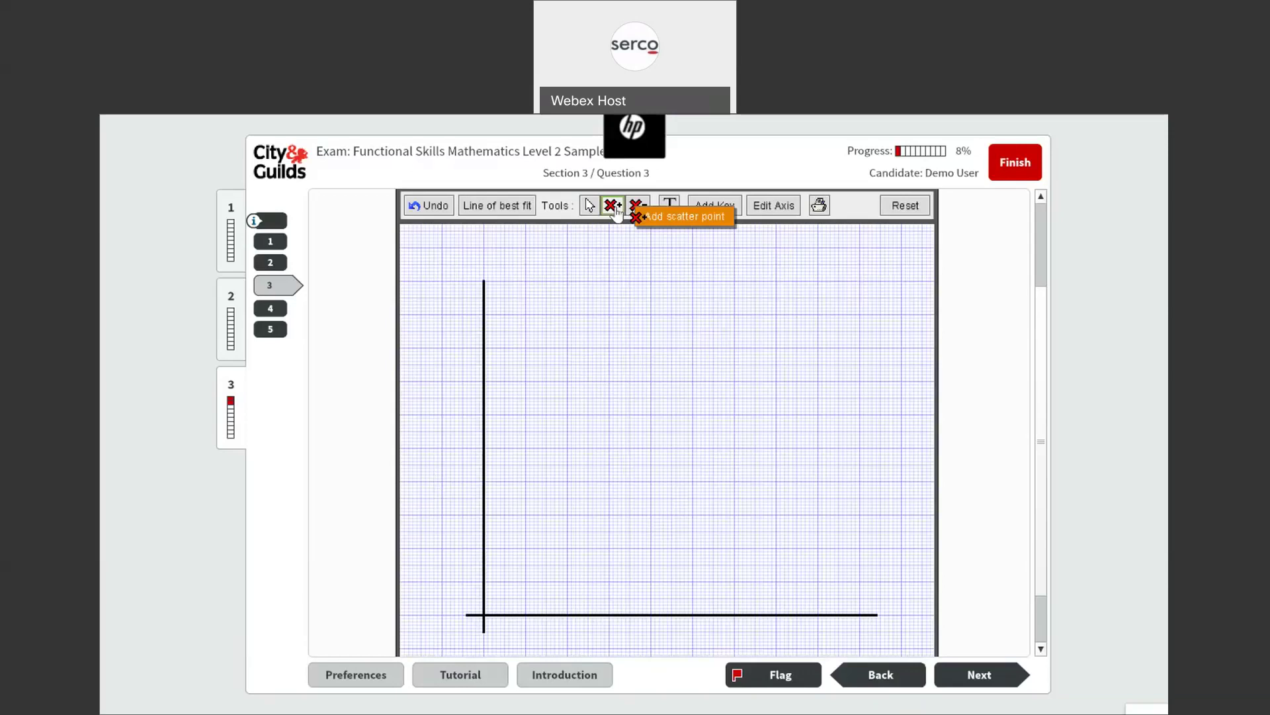
left_click(530, 486)
left_click(538, 434)
left_click(559, 469)
left_click(609, 431)
left_click(582, 402)
left_click(651, 461)
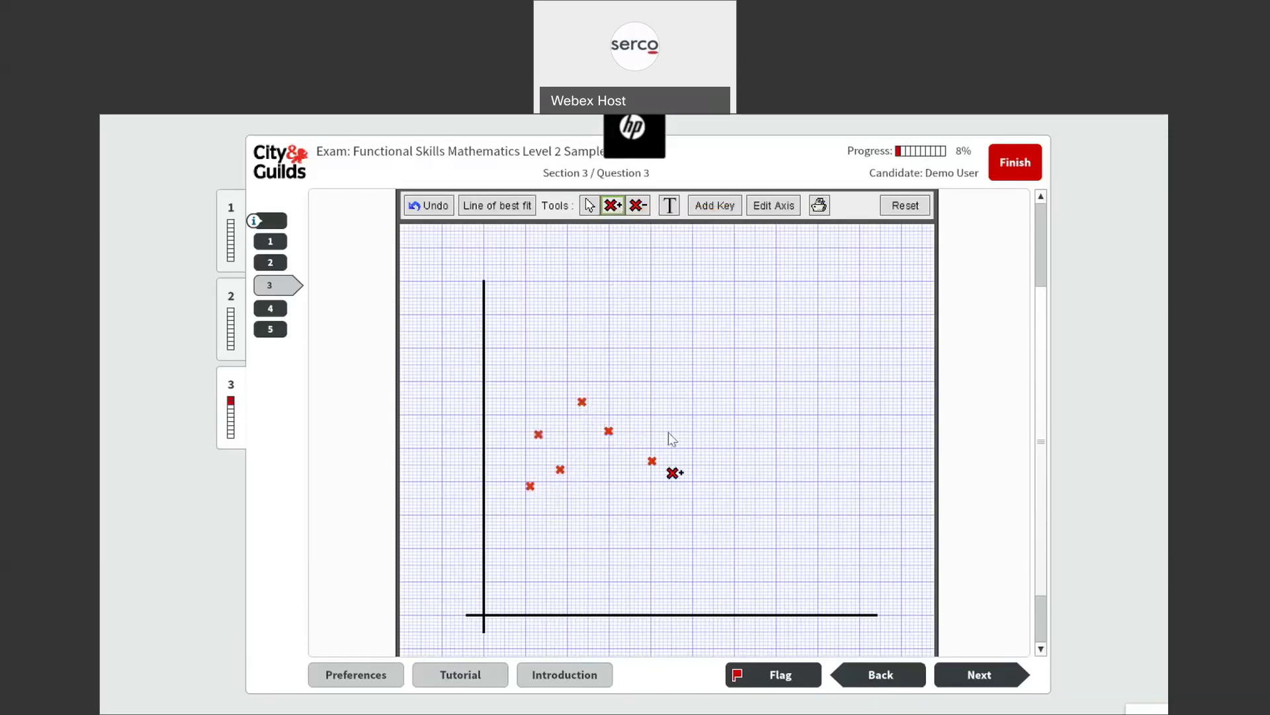
left_click(667, 399)
left_click(711, 398)
left_click(696, 332)
left_click(737, 362)
left_click(747, 319)
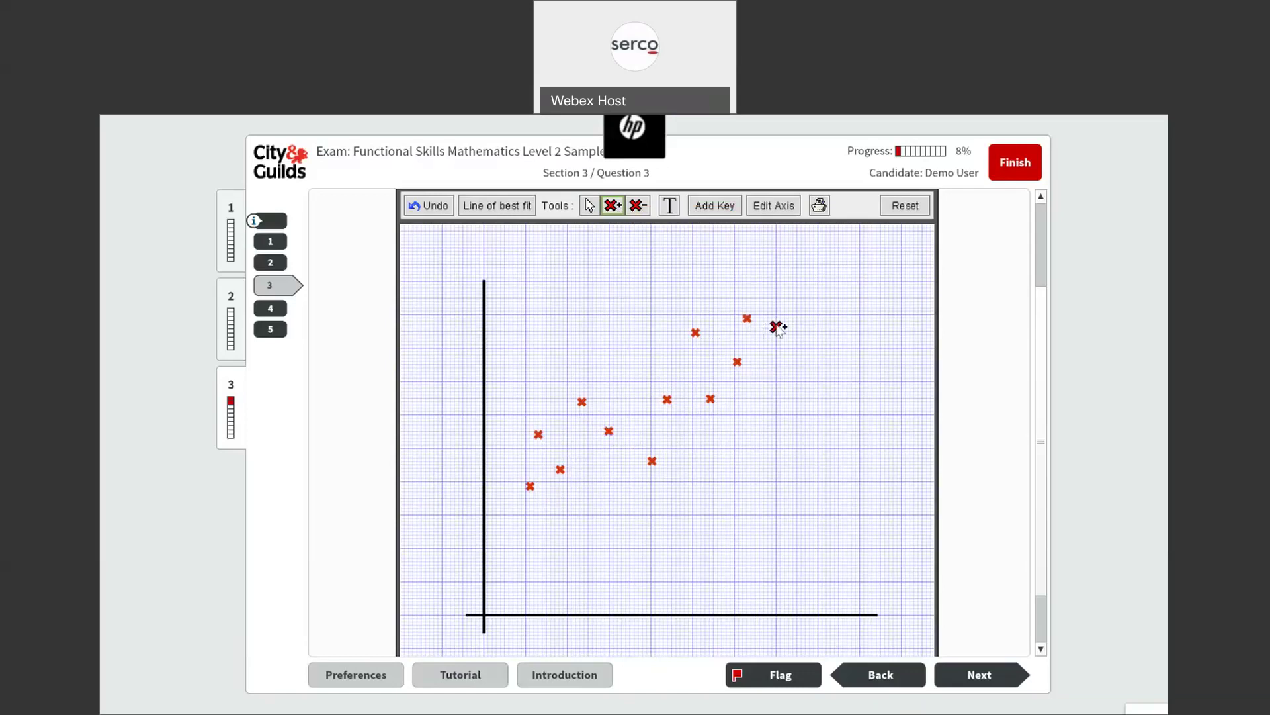
left_click(809, 359)
left_click(786, 394)
left_click(744, 402)
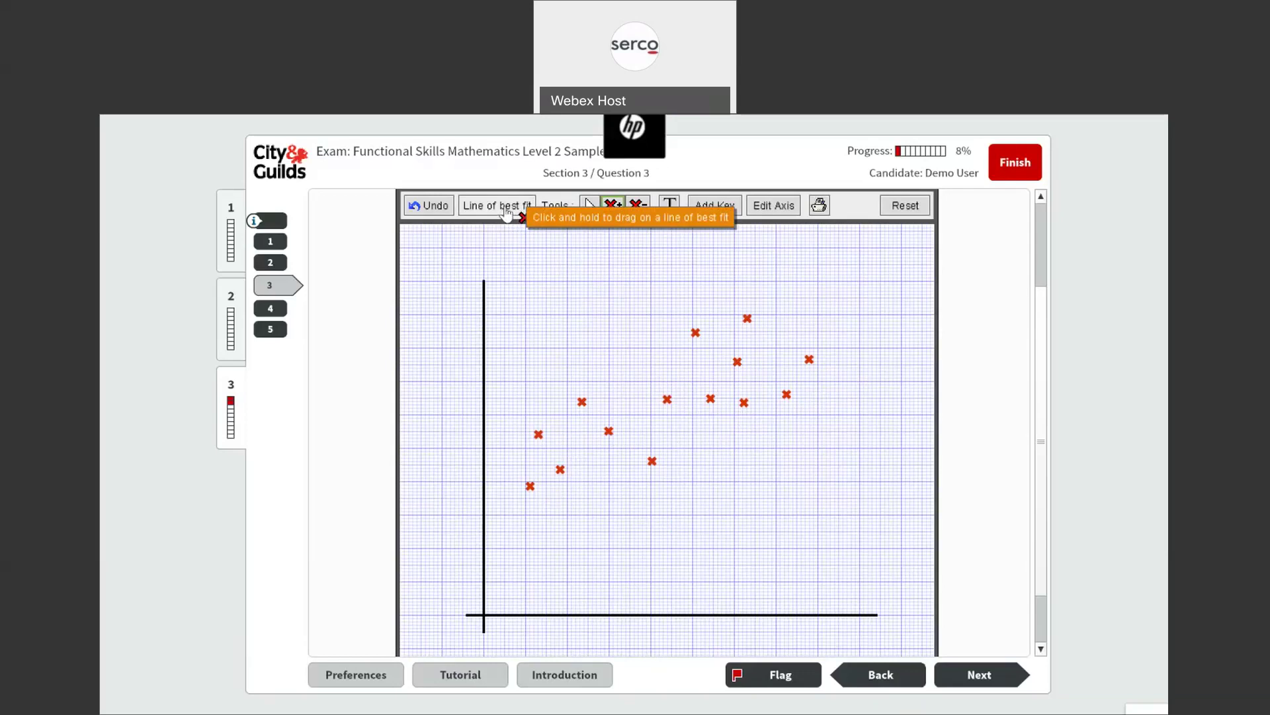
Place a rising line of best fit across the points, then request a reset
mouse_move(438, 205)
left_mouse_down()
mouse_move(571, 206)
mouse_move(691, 455)
mouse_move(680, 479)
mouse_move(760, 329)
mouse_move(795, 332)
left_mouse_up()
left_click_drag(547, 478, 528, 483)
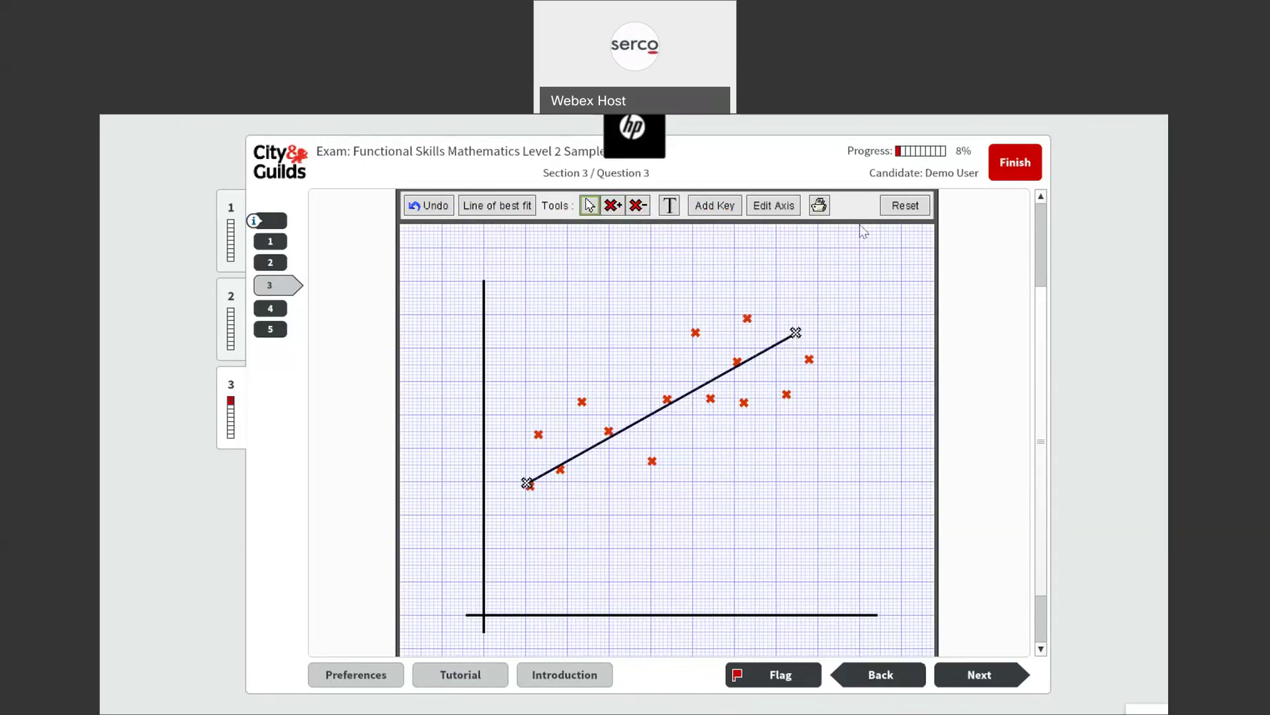
left_click(898, 209)
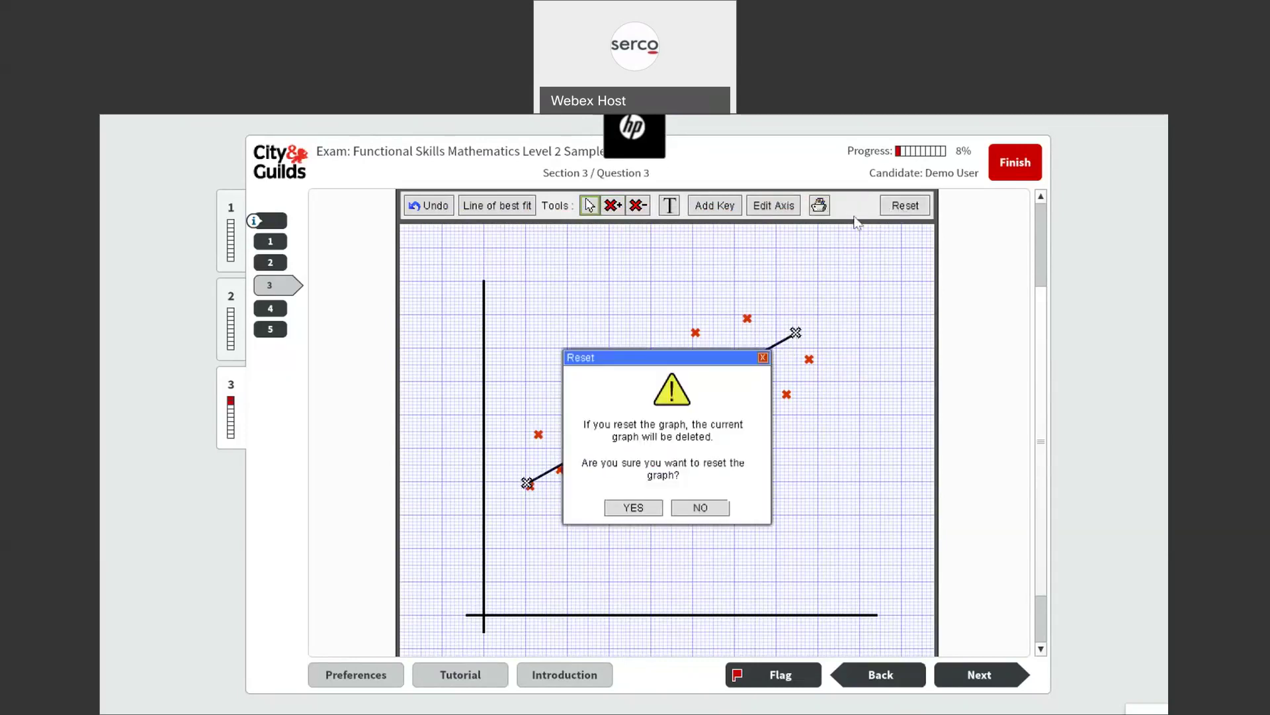
Clear the scatter graph and start a pie chart with six segments
left_click(645, 508)
left_click(683, 483)
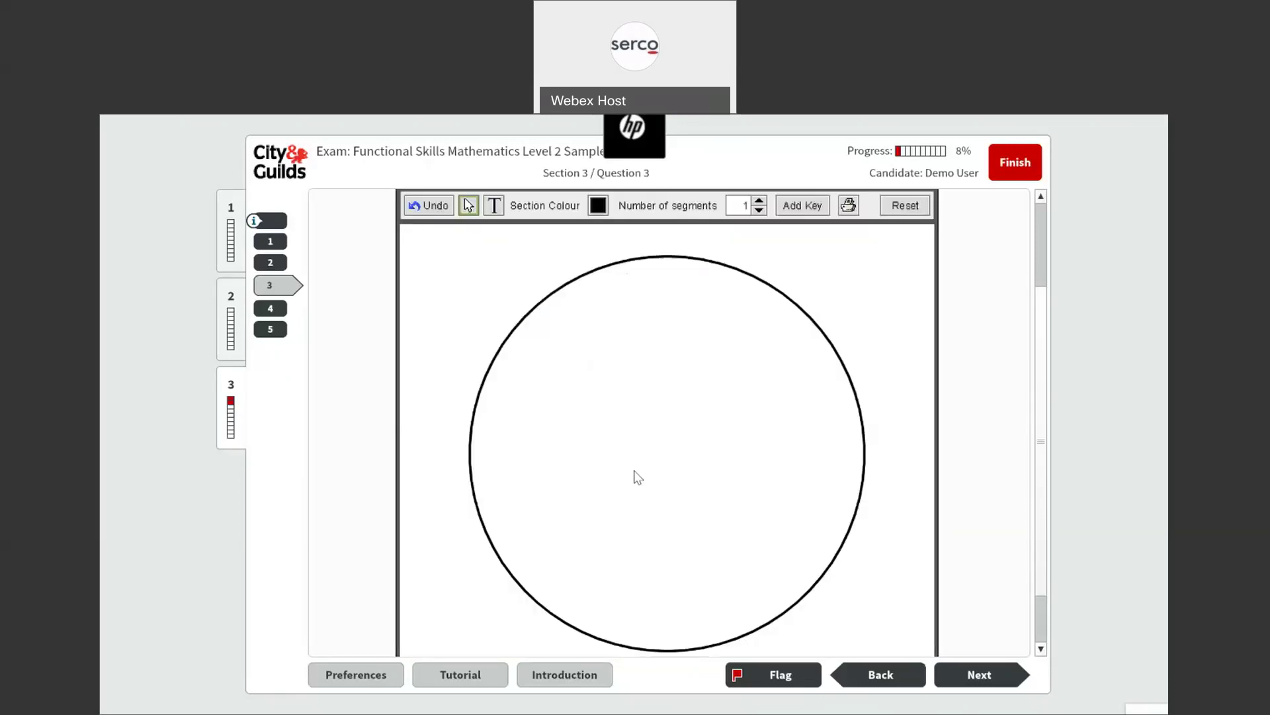
left_click(760, 199)
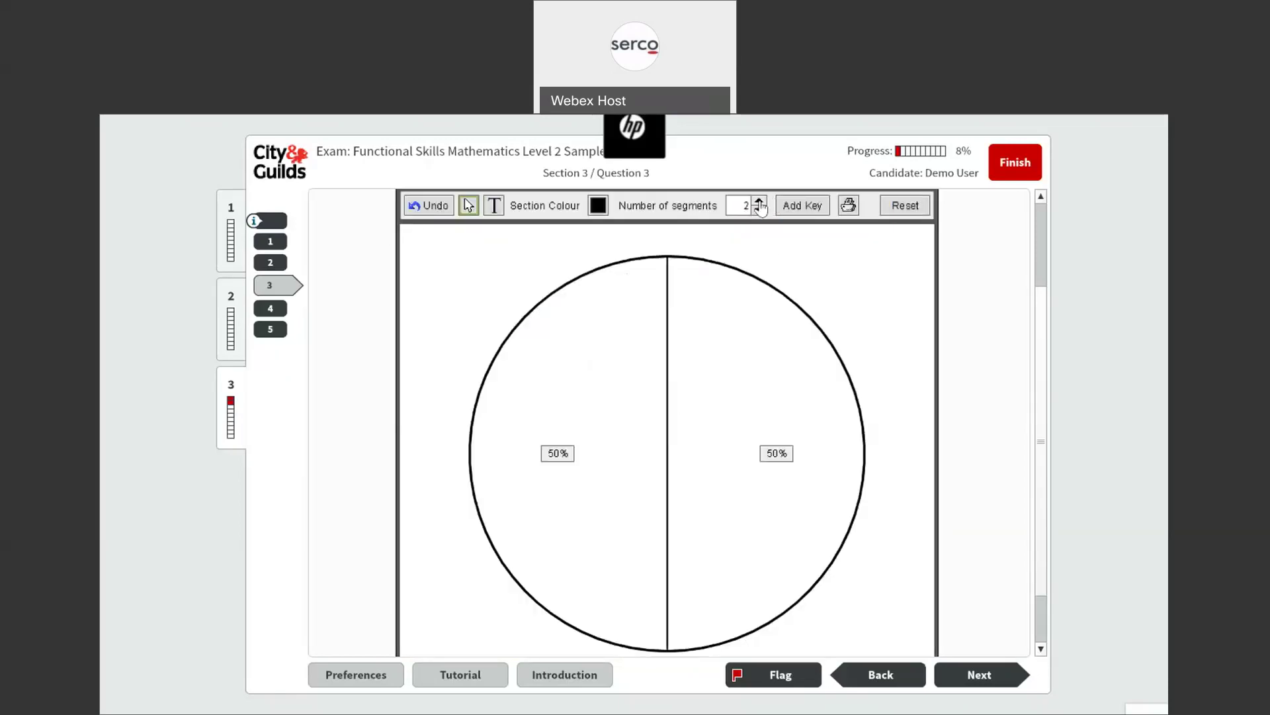
left_click(760, 200)
left_click(759, 200)
left_click(759, 199)
left_click(760, 200)
Colour the top-right slice blue and the left slice orange-red
left_click(598, 205)
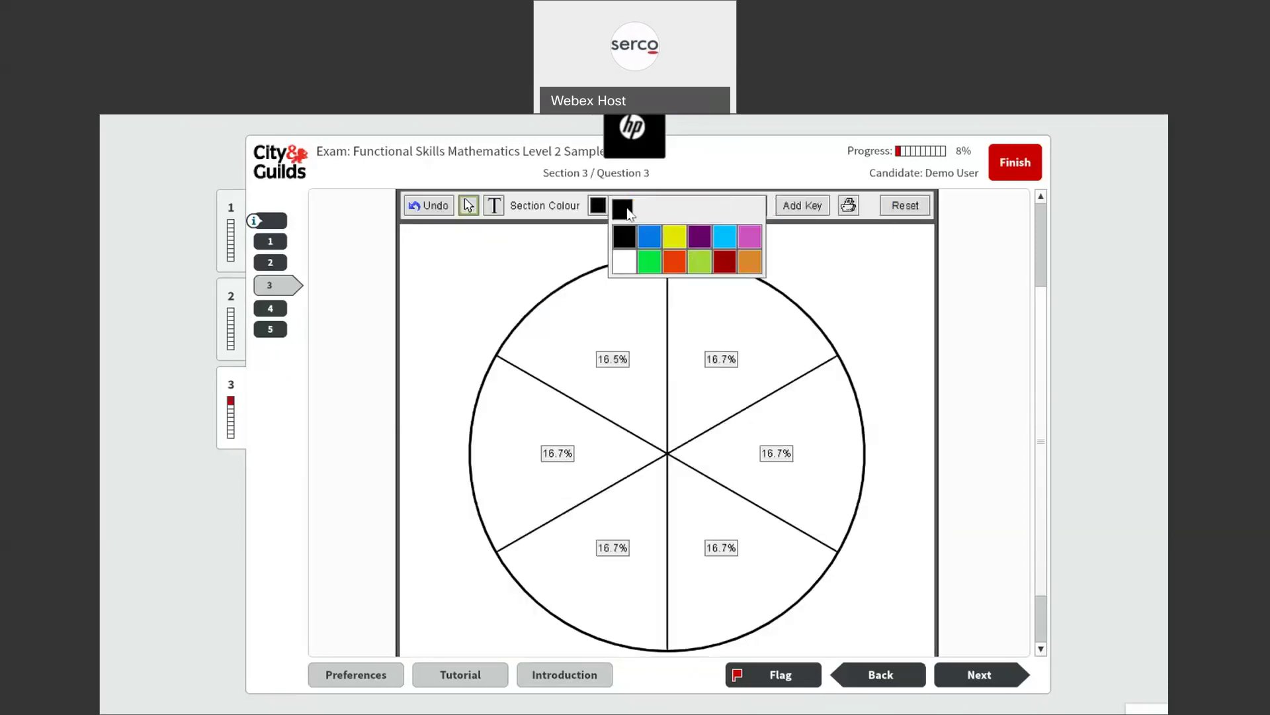
left_click(649, 239)
left_click(678, 268)
left_click(598, 205)
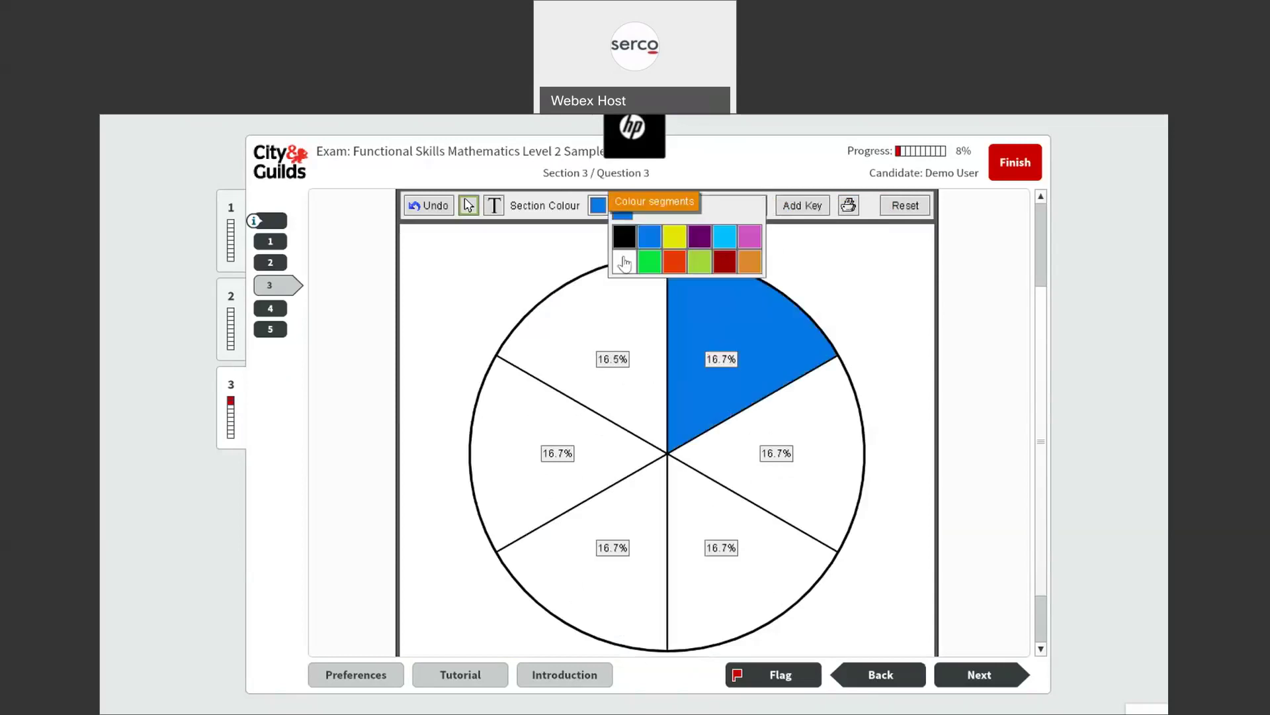
left_click(675, 261)
left_click(493, 428)
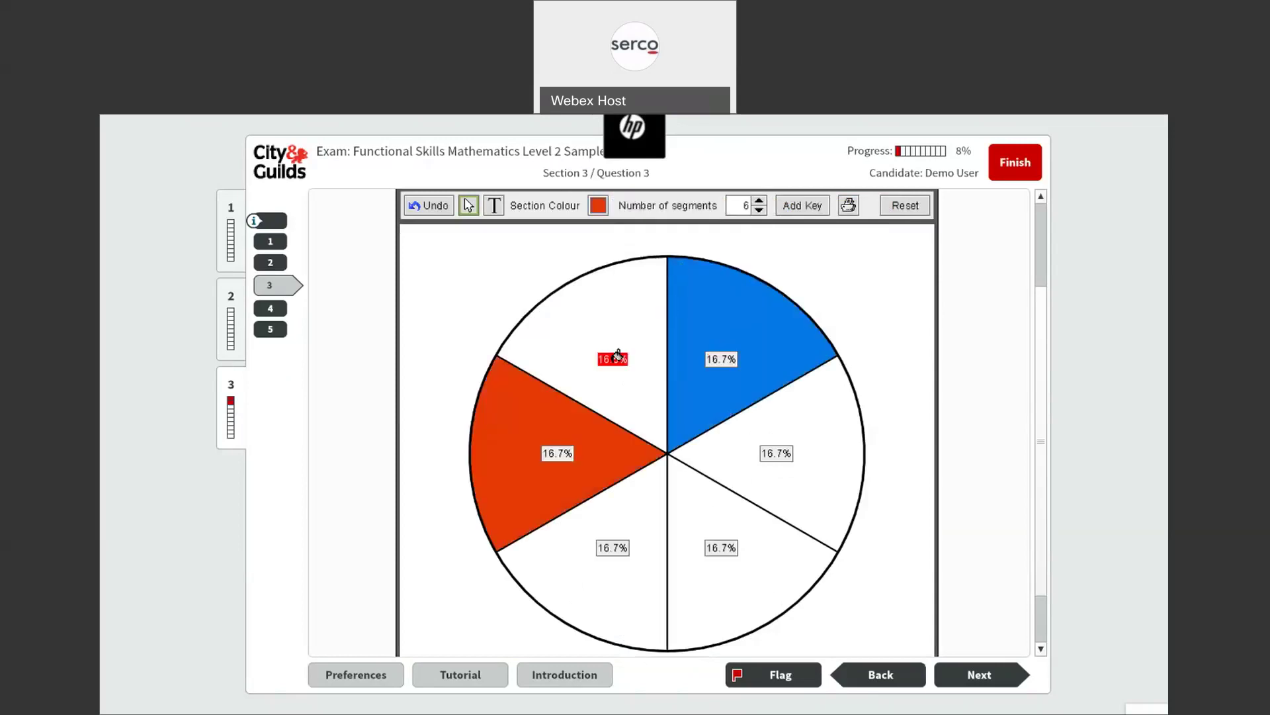
left_click(821, 204)
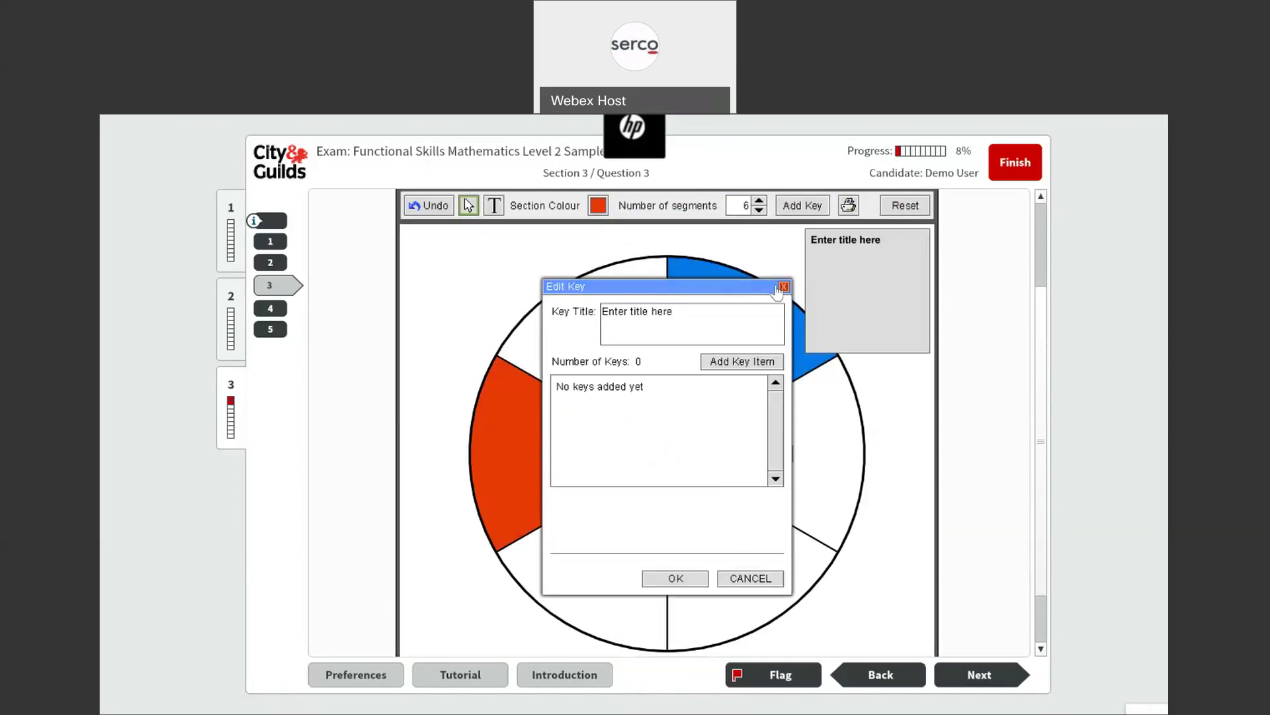
left_click(783, 285)
Widen the blue slice to 26.4%, enlarge the slice below it, then request a reset
left_click_drag(785, 392, 803, 470)
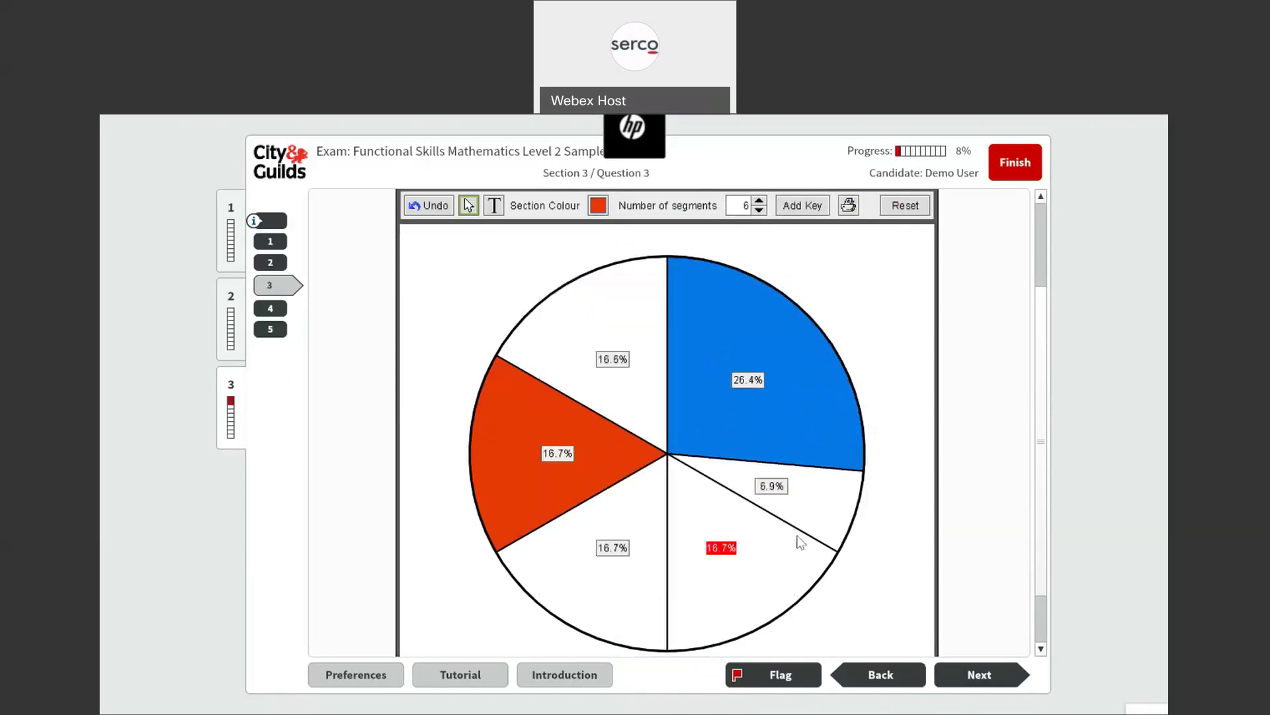
left_click_drag(800, 543, 727, 592)
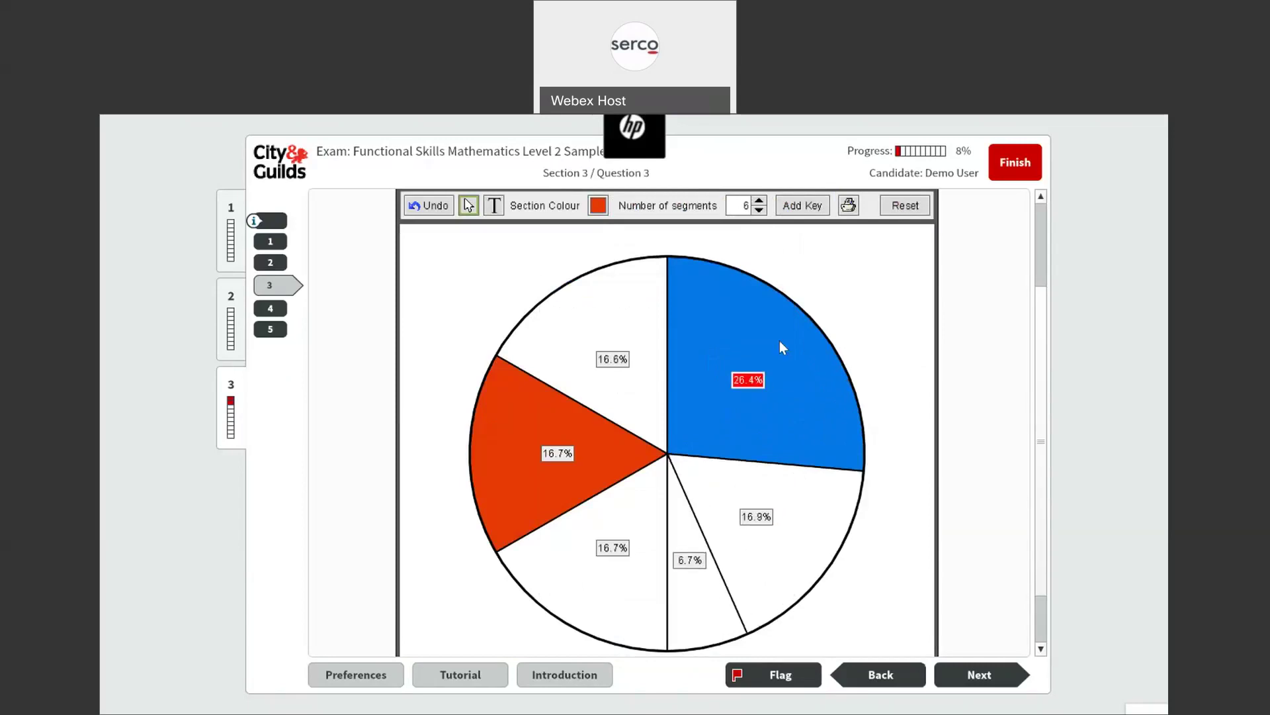
left_click(907, 211)
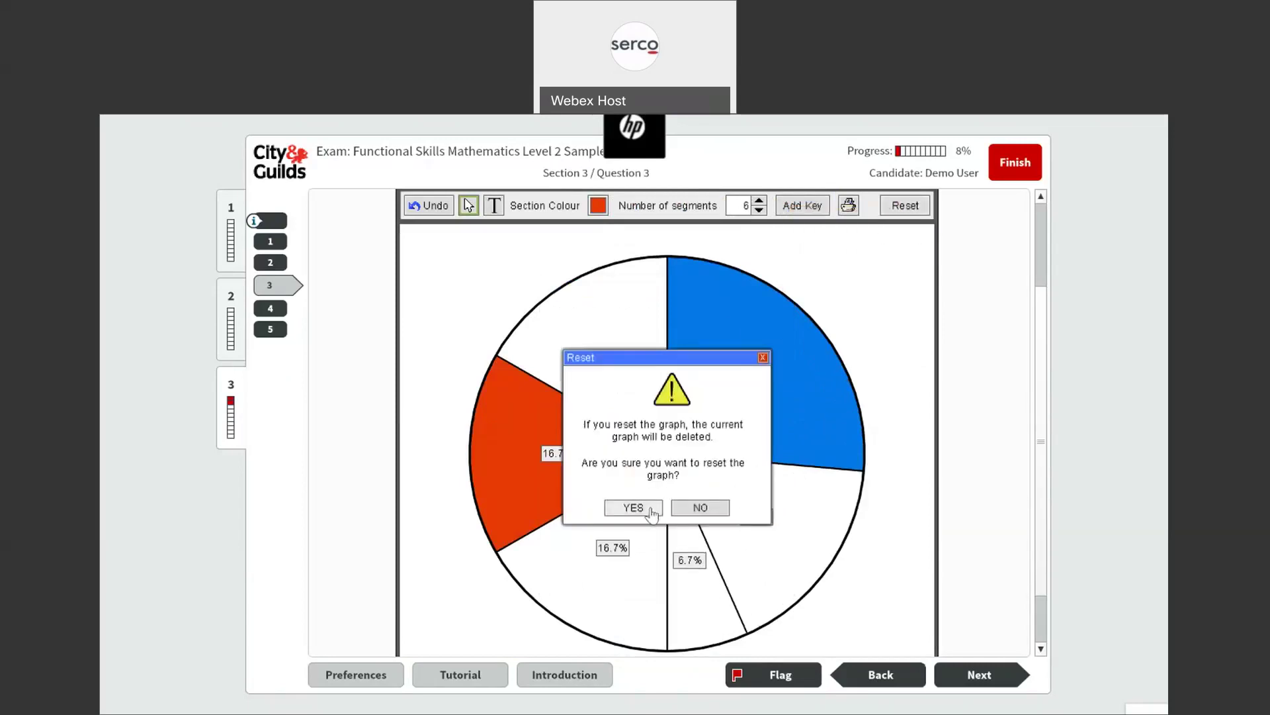
Clear the pie chart, start a blank bar chart, and close its axis settings unchanged
left_click(652, 511)
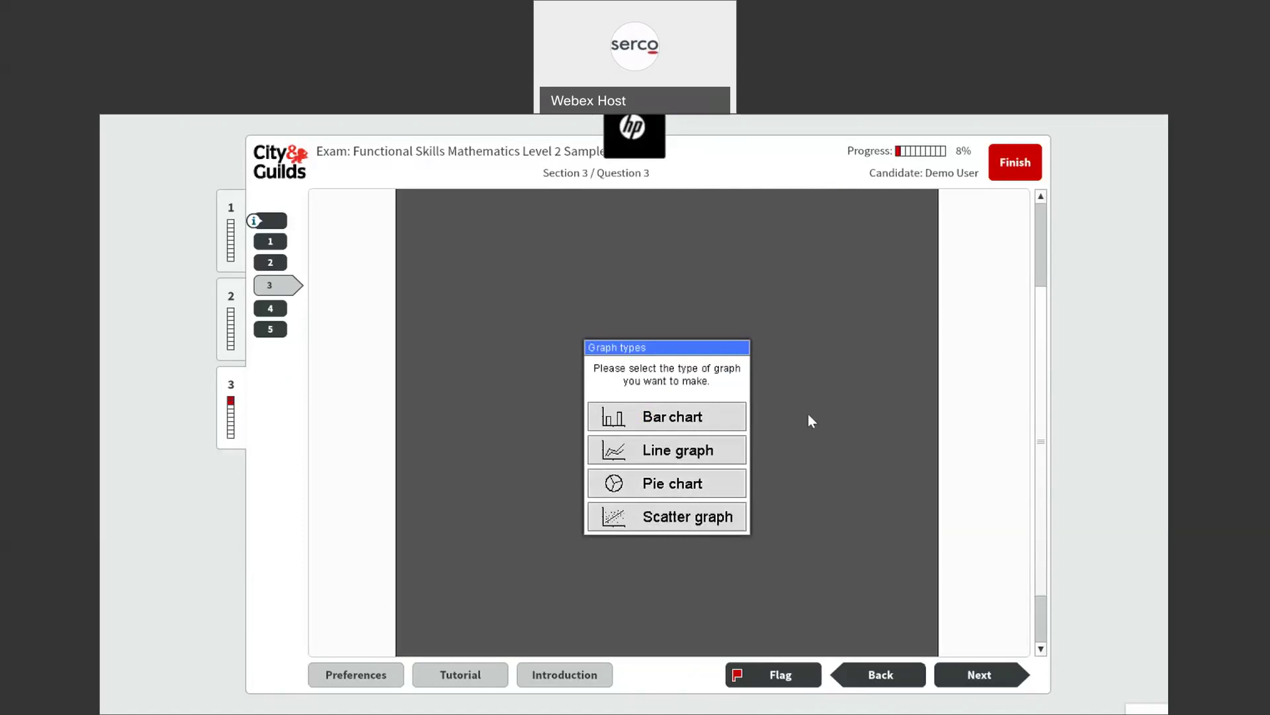
left_click(704, 420)
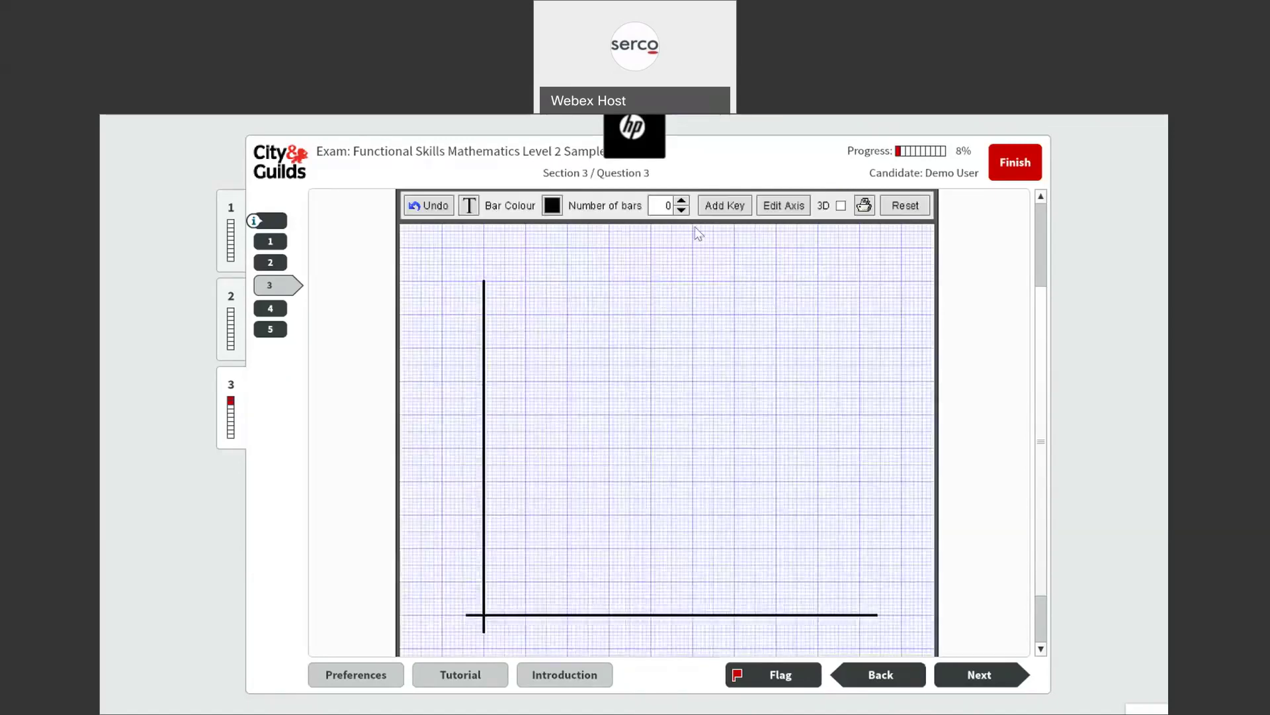
left_click(784, 210)
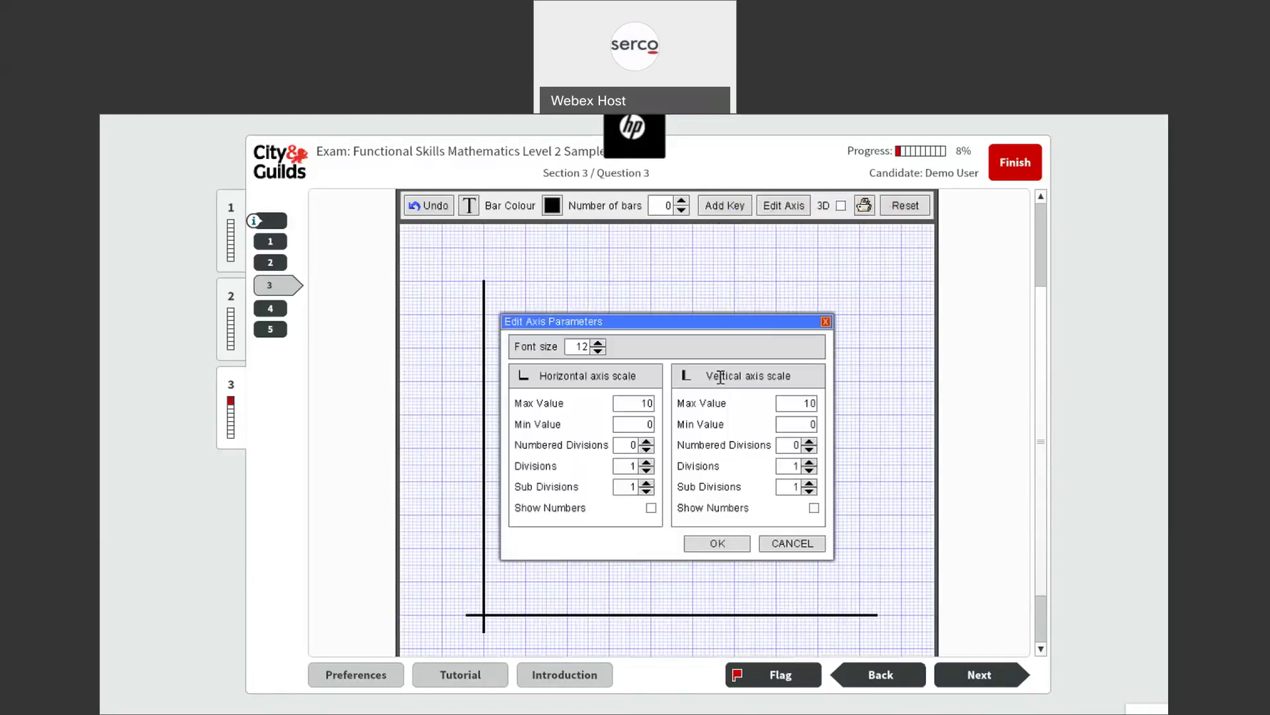
left_click_drag(720, 376, 794, 376)
left_click(788, 543)
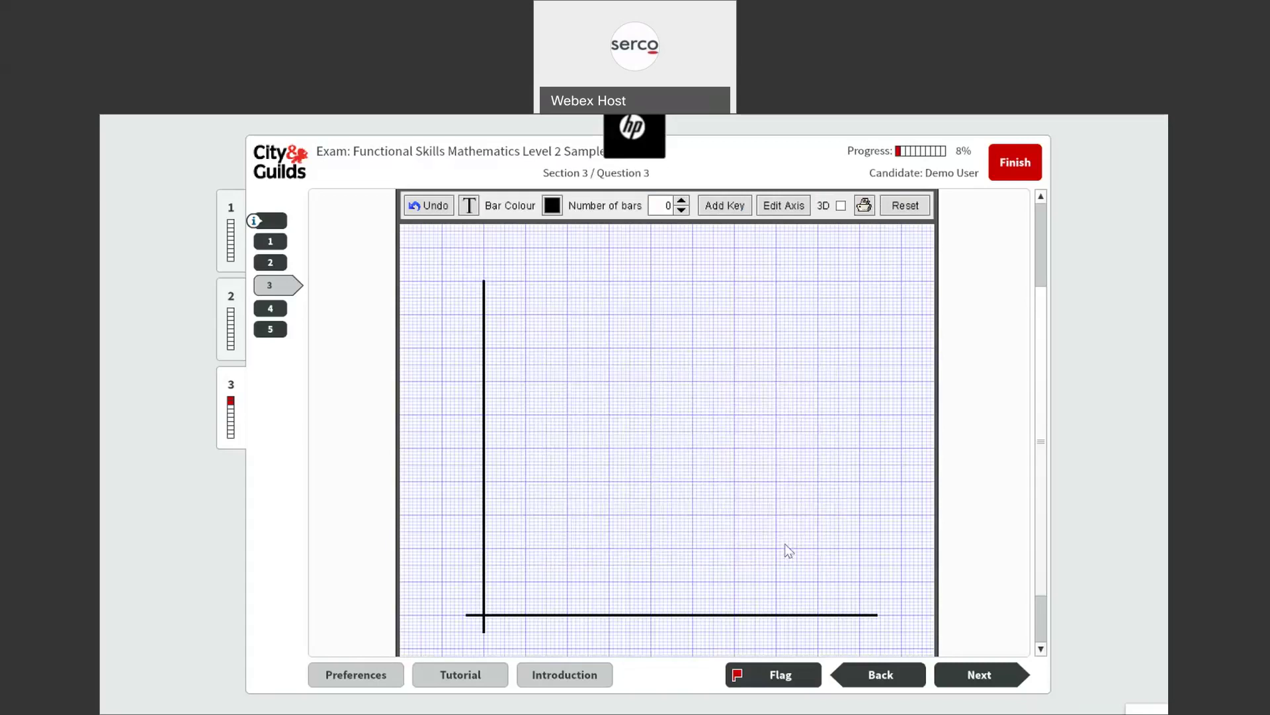
Close the bar chart's key editor without changes, then switch windows with Alt+Tab
left_click(732, 211)
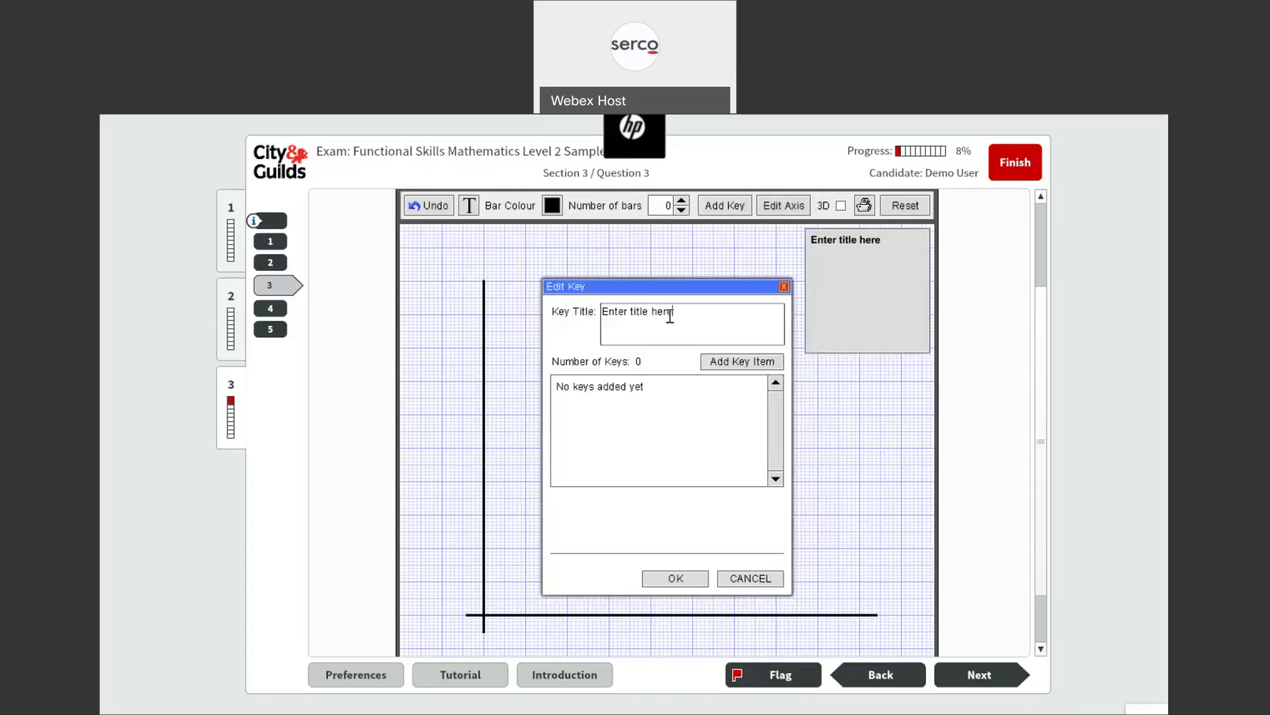
left_click_drag(670, 317, 529, 320)
left_click(742, 577)
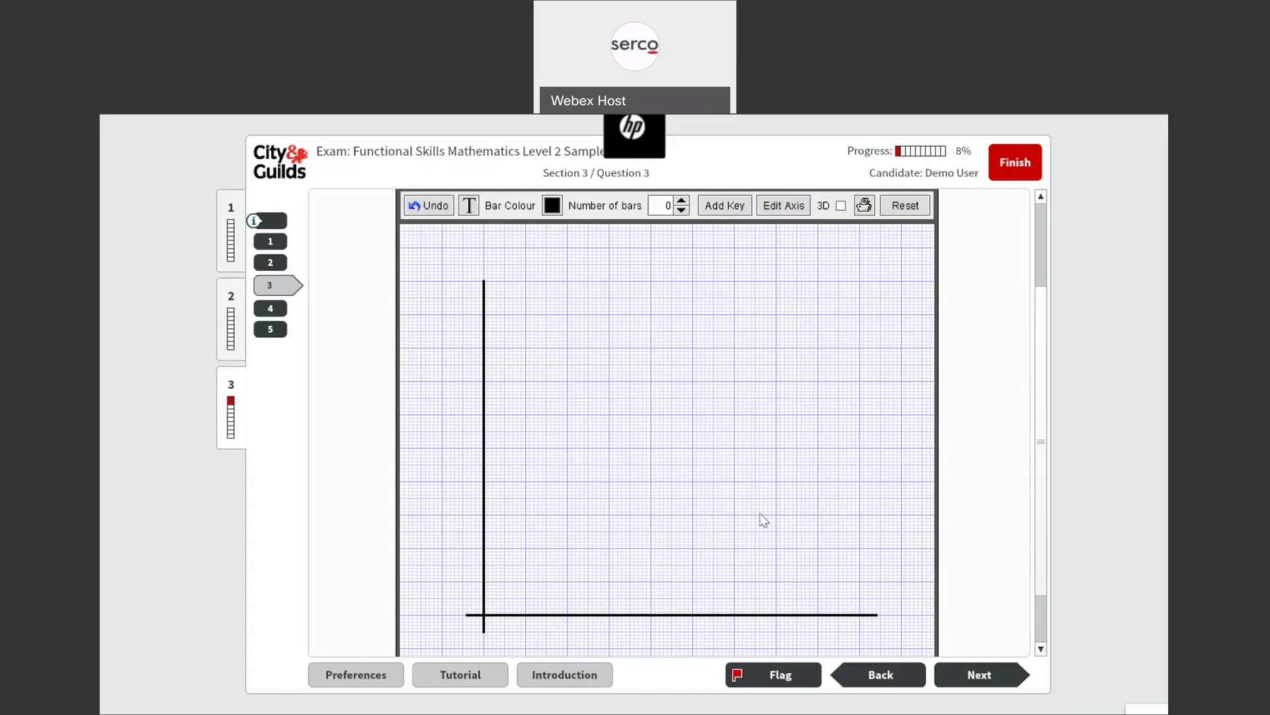
key("alt+Tab")
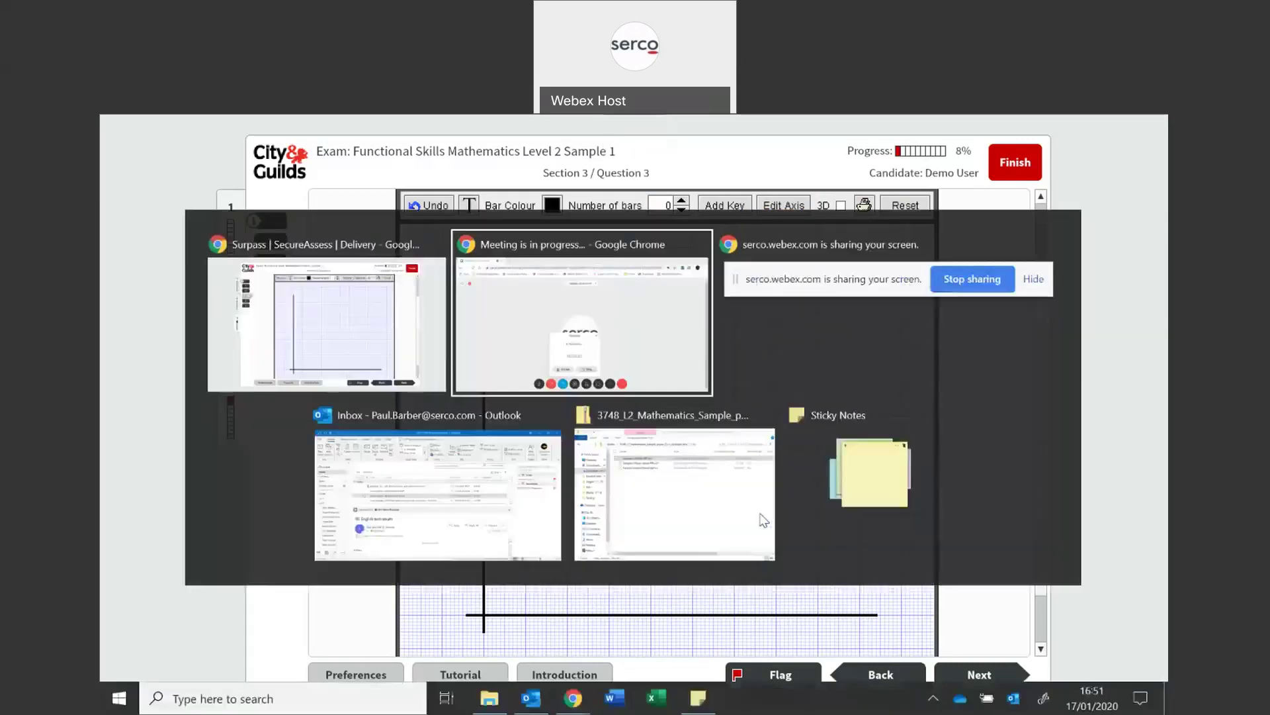